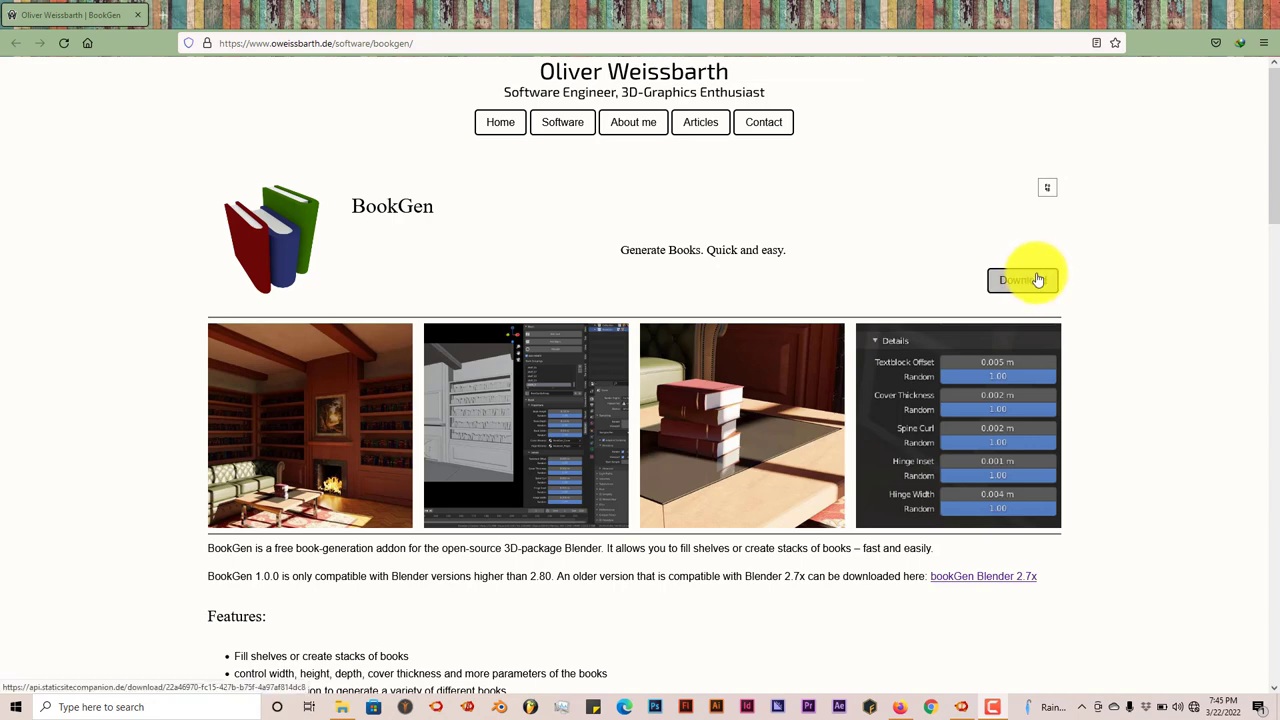
Minimize Firefox so the Blender default cube scene is visible
{"action": "left_click", "coordinate": [1205, 15]}
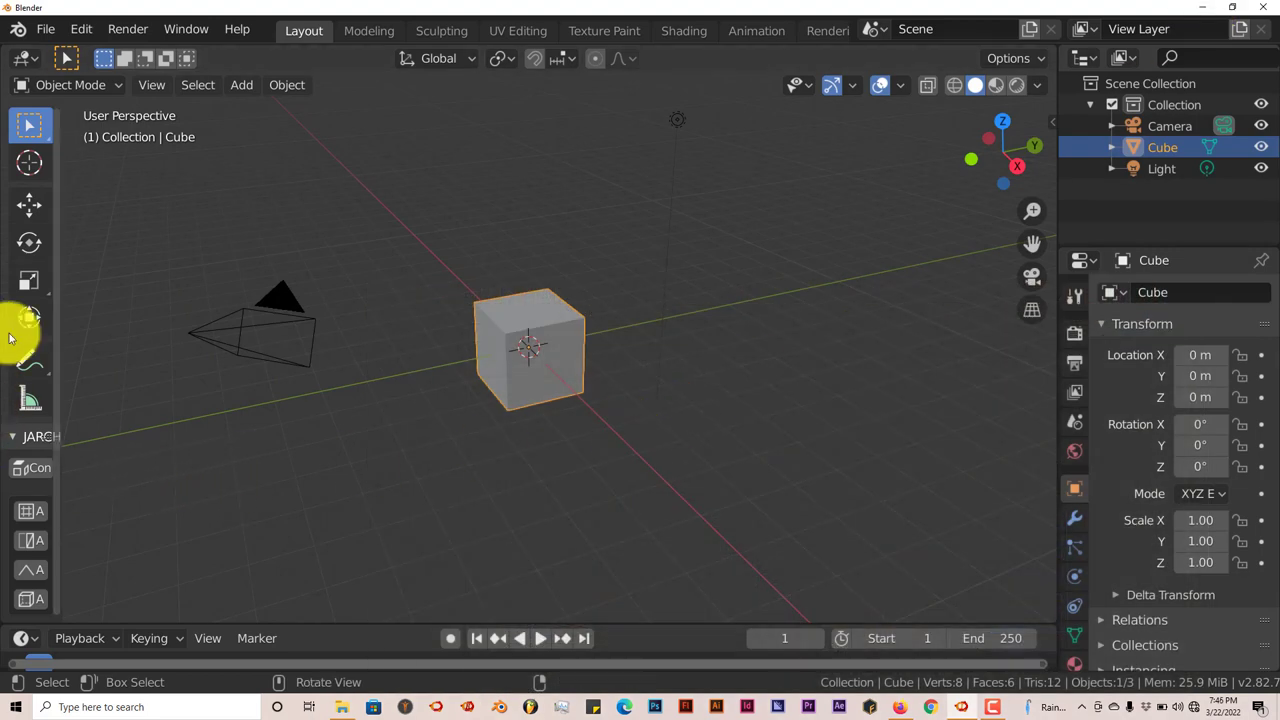
{"action": "left_click", "coordinate": [84, 30]}
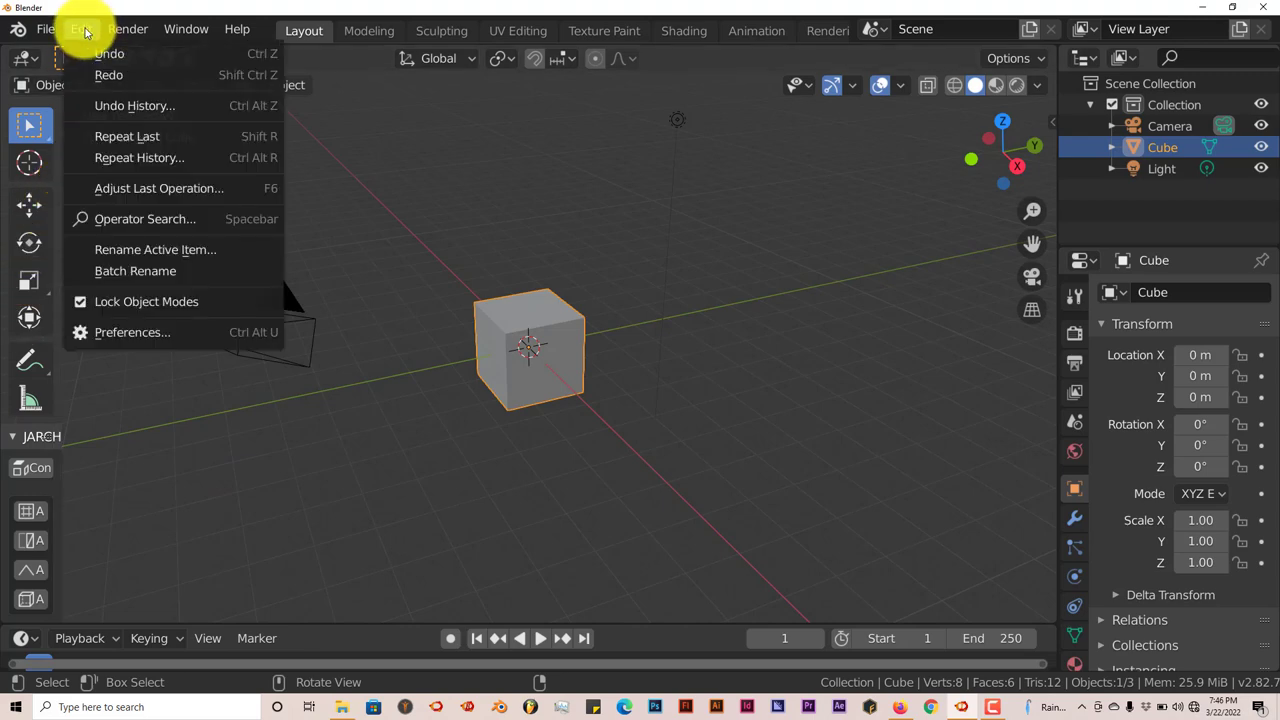
{"action": "left_click", "coordinate": [165, 335]}
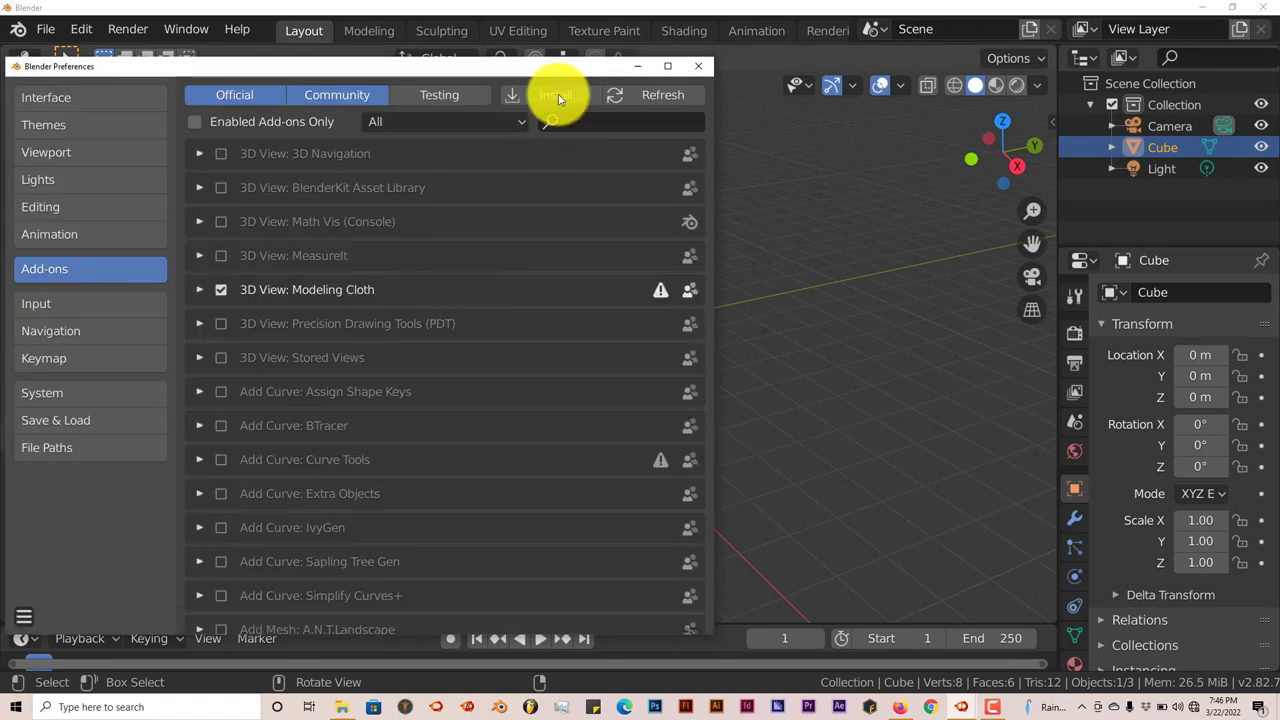
{"action": "left_click", "coordinate": [557, 94]}
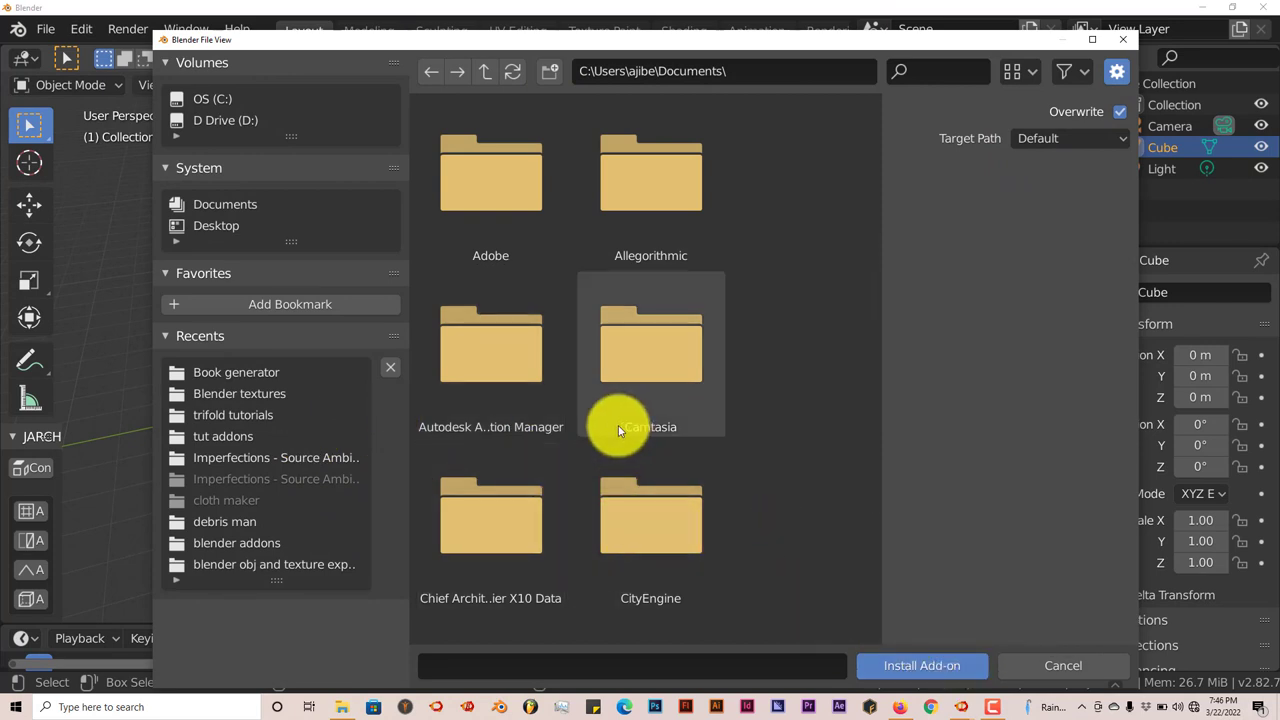
{"action": "left_click", "coordinate": [1122, 40]}
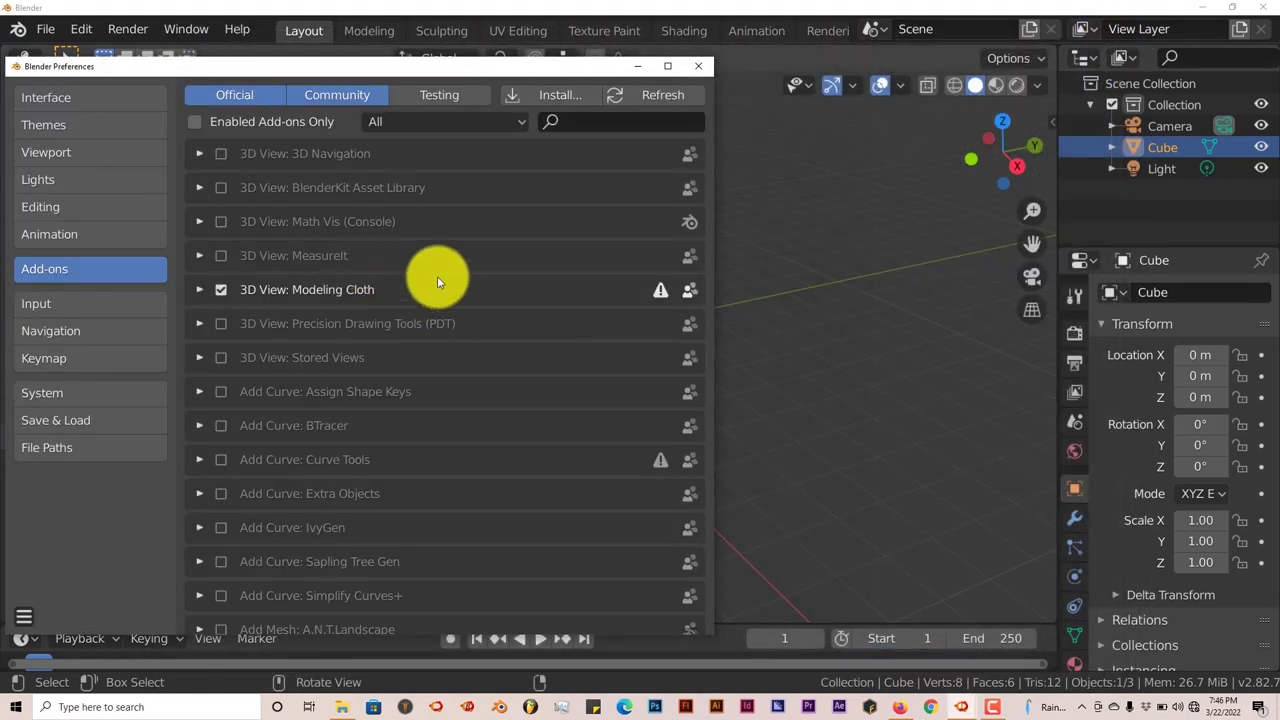
{"action": "left_click", "coordinate": [572, 125]}
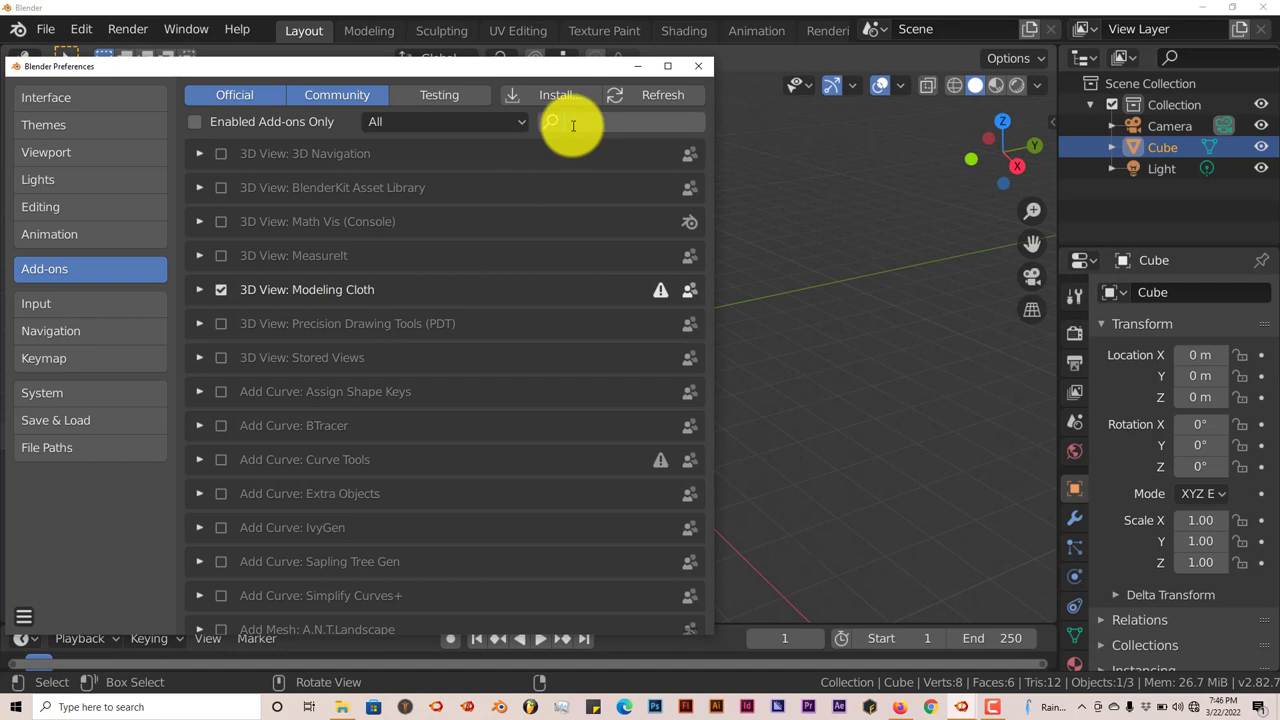
{"action": "type", "text": "boo"}
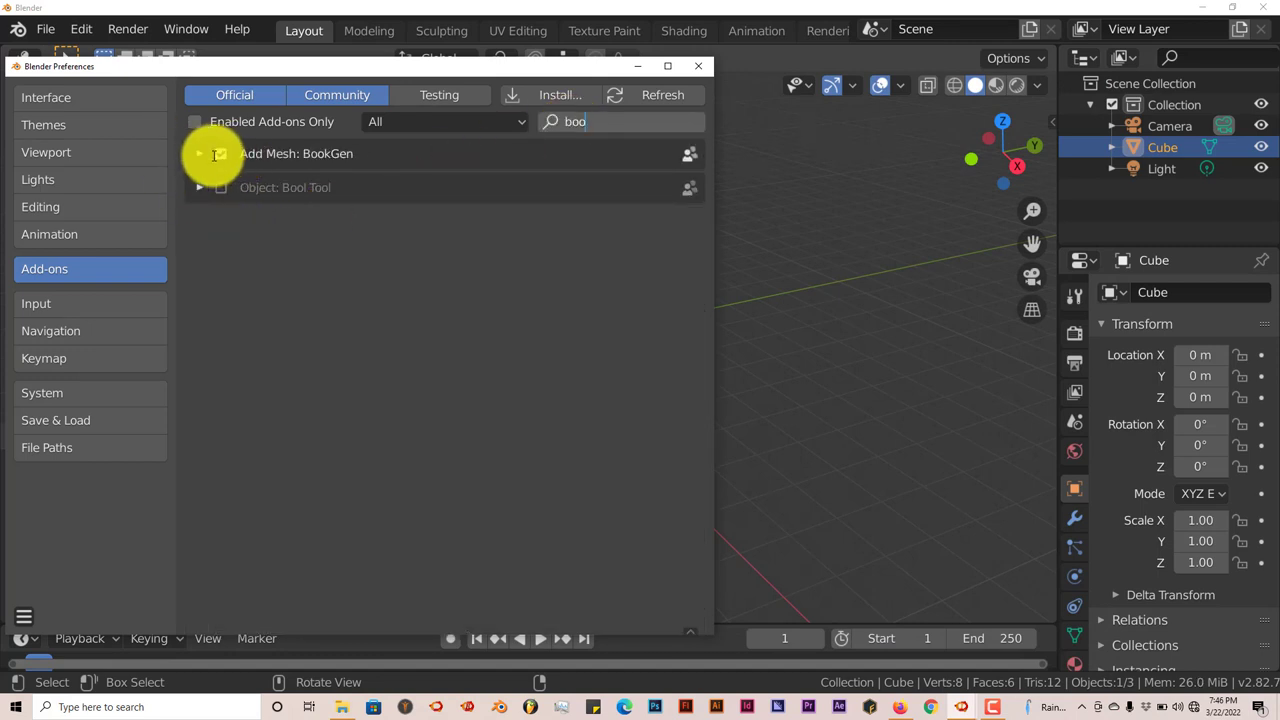
{"action": "left_click", "coordinate": [695, 68]}
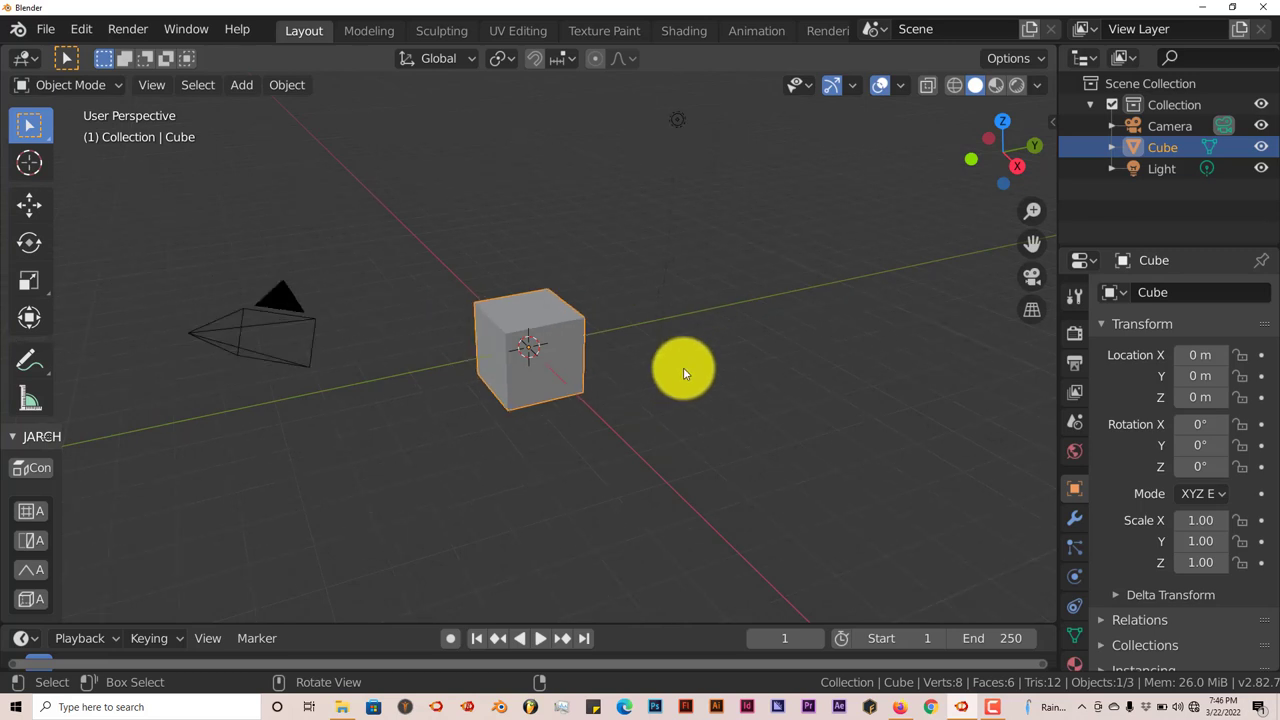
Delete the default cube from the scene
{"action": "scroll", "coordinate": [684, 368], "scroll_direction": "up", "scroll_amount": 1}
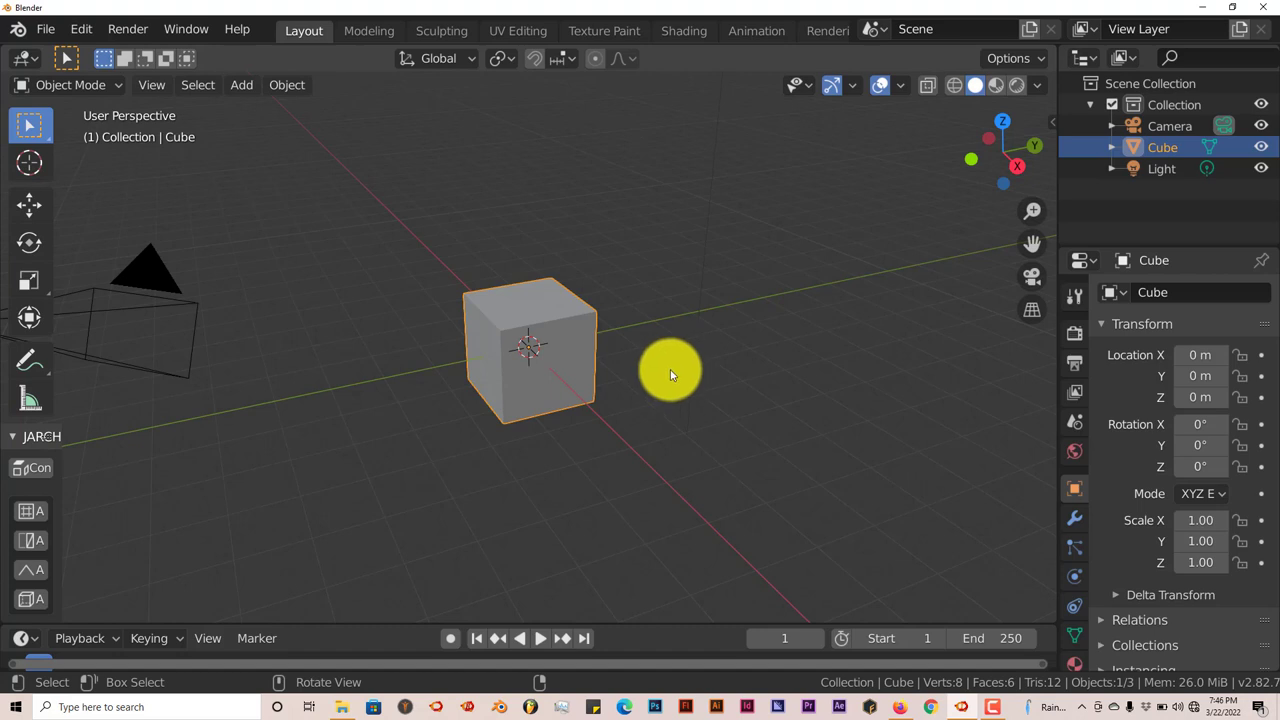
{"action": "middle_click_drag", "start_coordinate": [671, 371], "coordinate": [651, 357]}
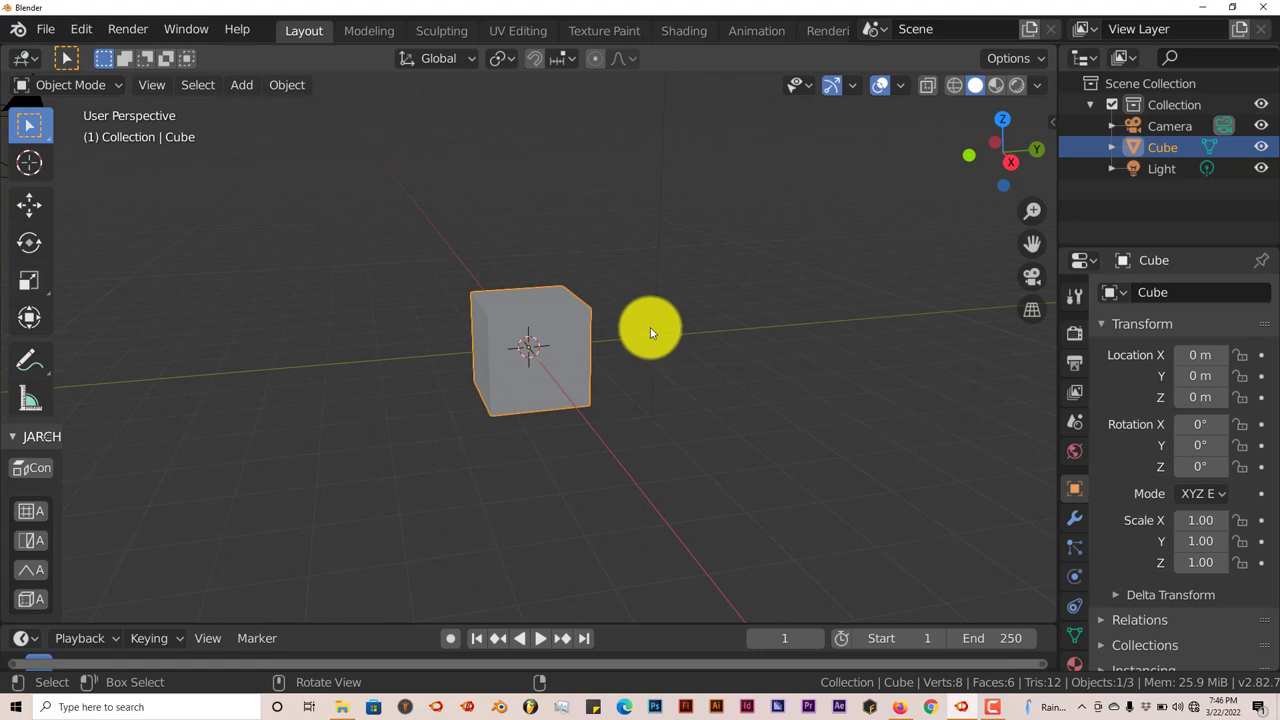
{"action": "key", "text": "Delete"}
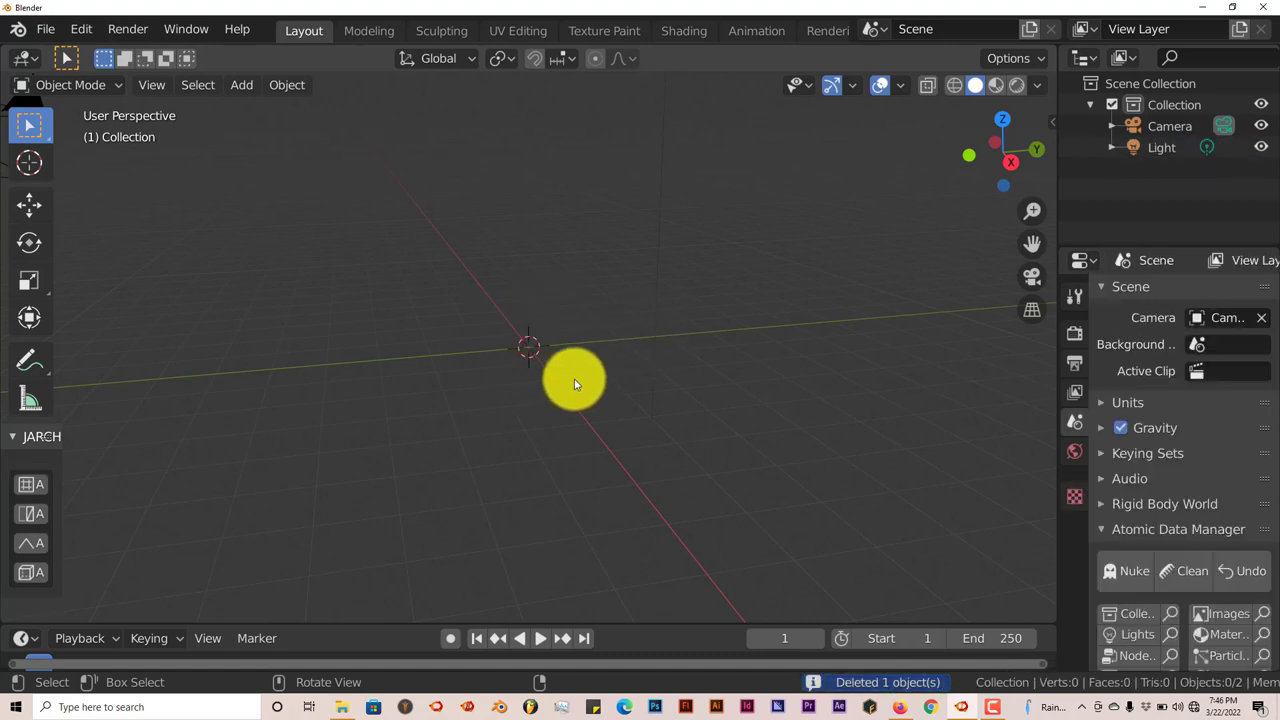
Add a Plane mesh at the origin and view it from above
{"action": "key", "text": "shift+a"}
{"action": "mouse_move", "coordinate": [586, 289]}
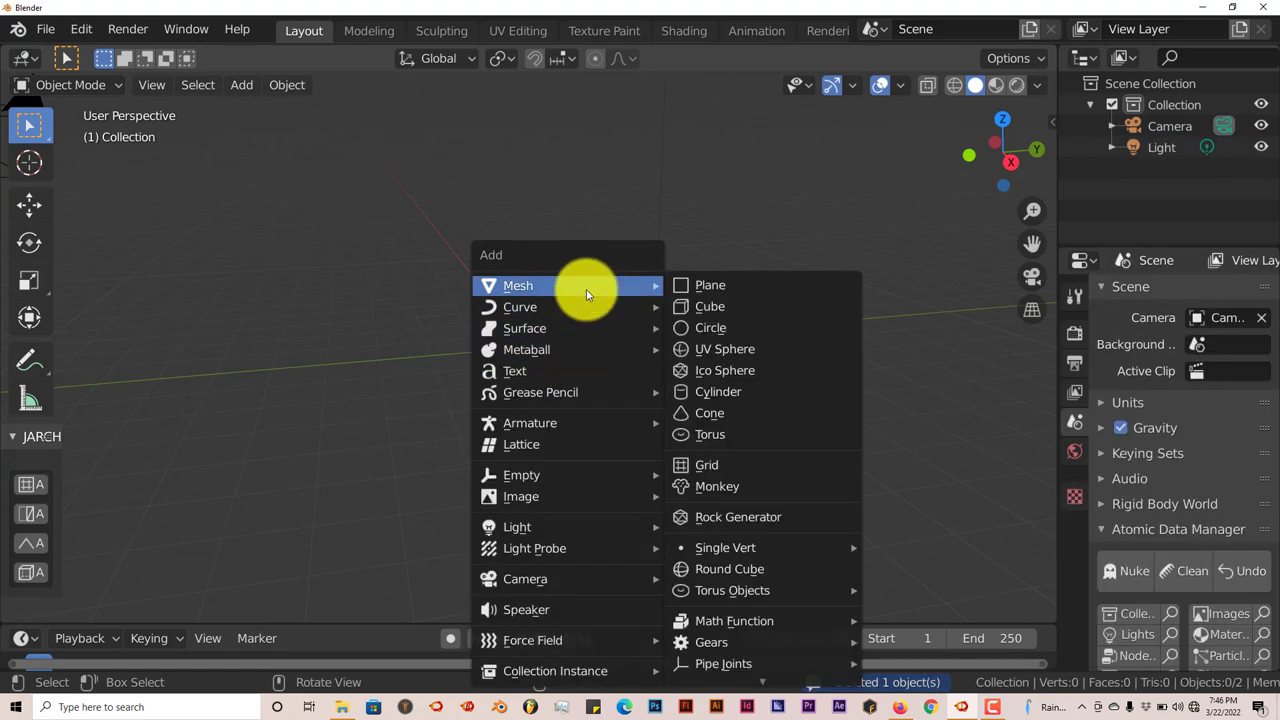
{"action": "left_click", "coordinate": [712, 286]}
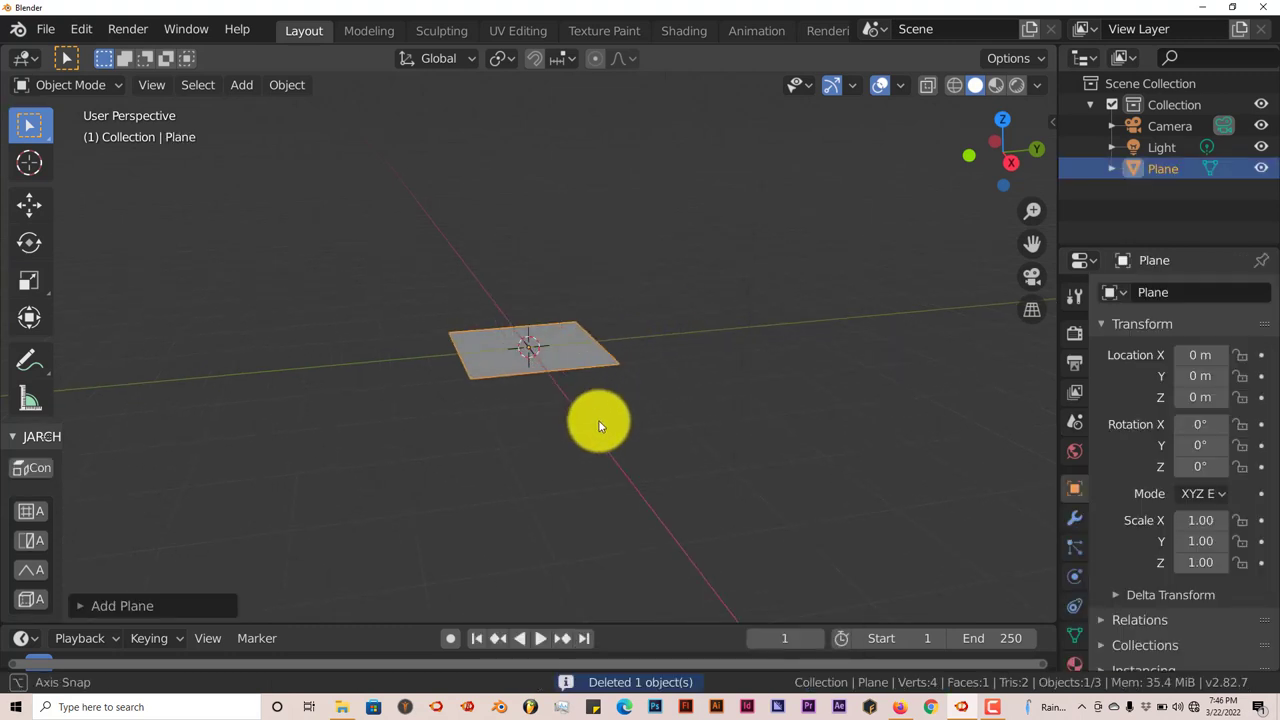
{"action": "middle_click_drag", "start_coordinate": [601, 428], "coordinate": [603, 451]}
{"action": "scroll", "coordinate": [600, 445], "scroll_direction": "up", "scroll_amount": 3}
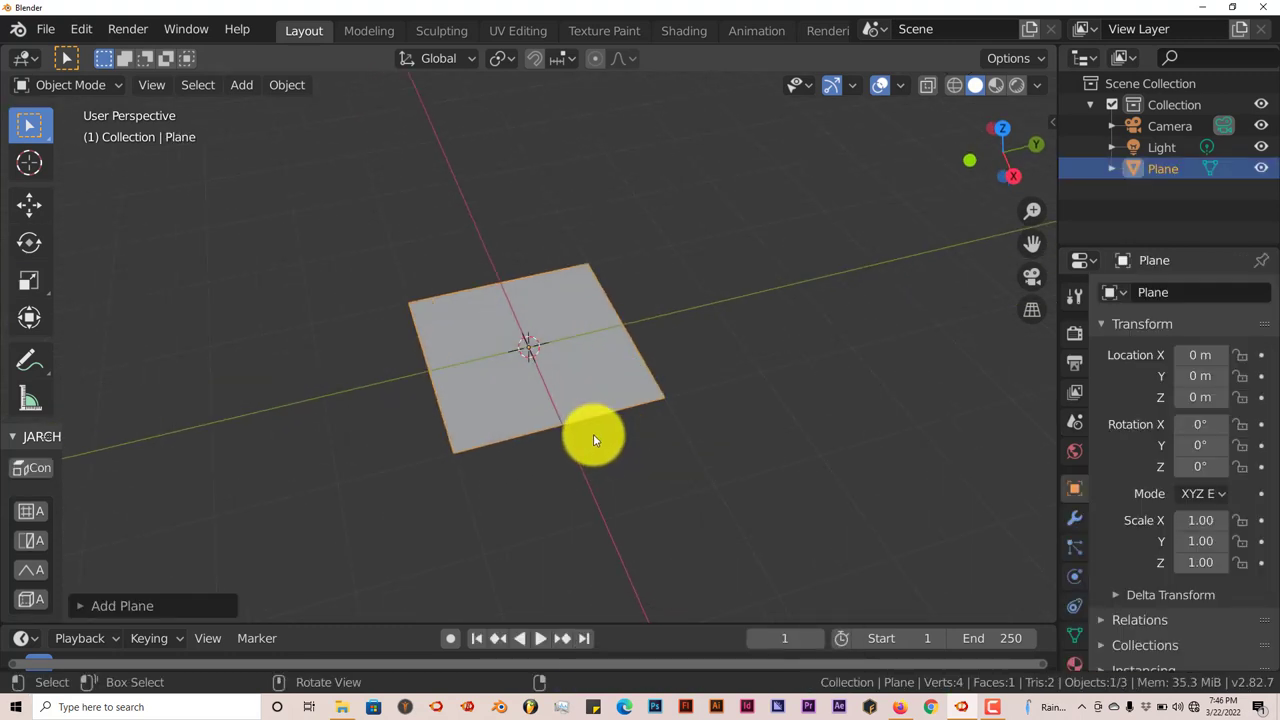
{"action": "left_click", "coordinate": [78, 30]}
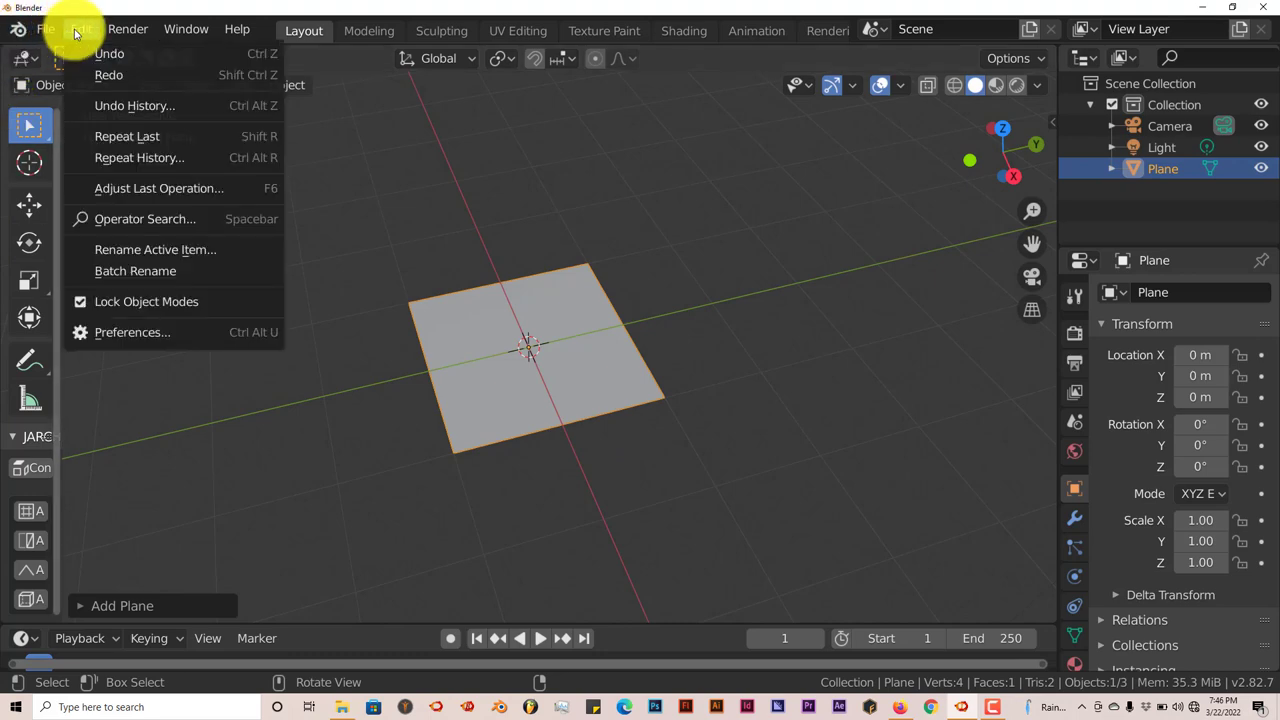
{"action": "left_click", "coordinate": [152, 333]}
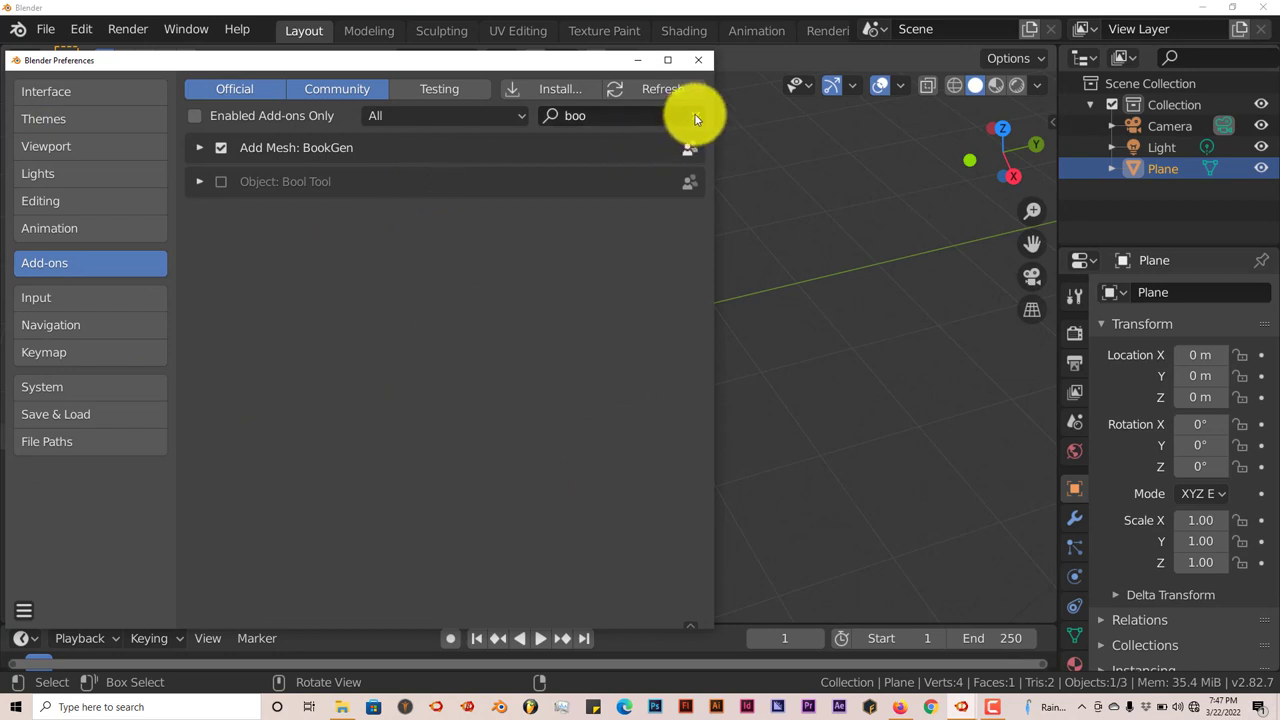
{"action": "left_click", "coordinate": [664, 115]}
{"action": "key", "text": "BackSpace"}
{"action": "type", "text": "ar"}
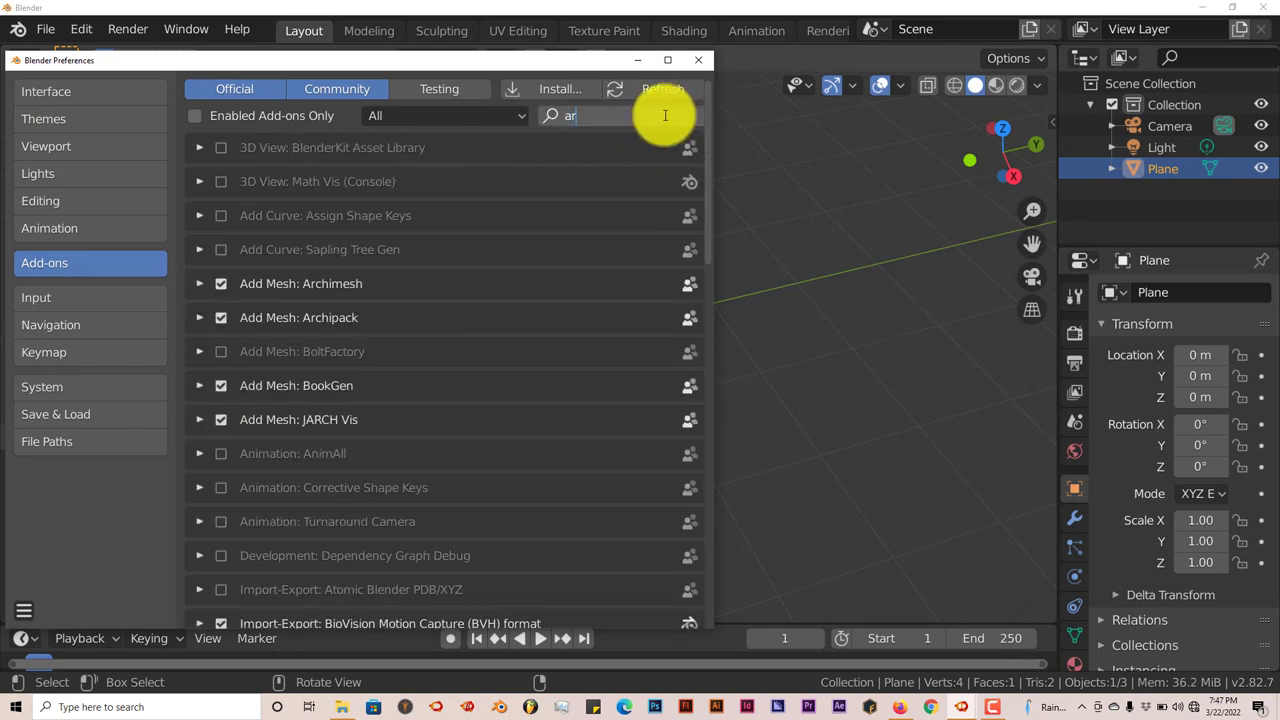
{"action": "type", "text": "ch"}
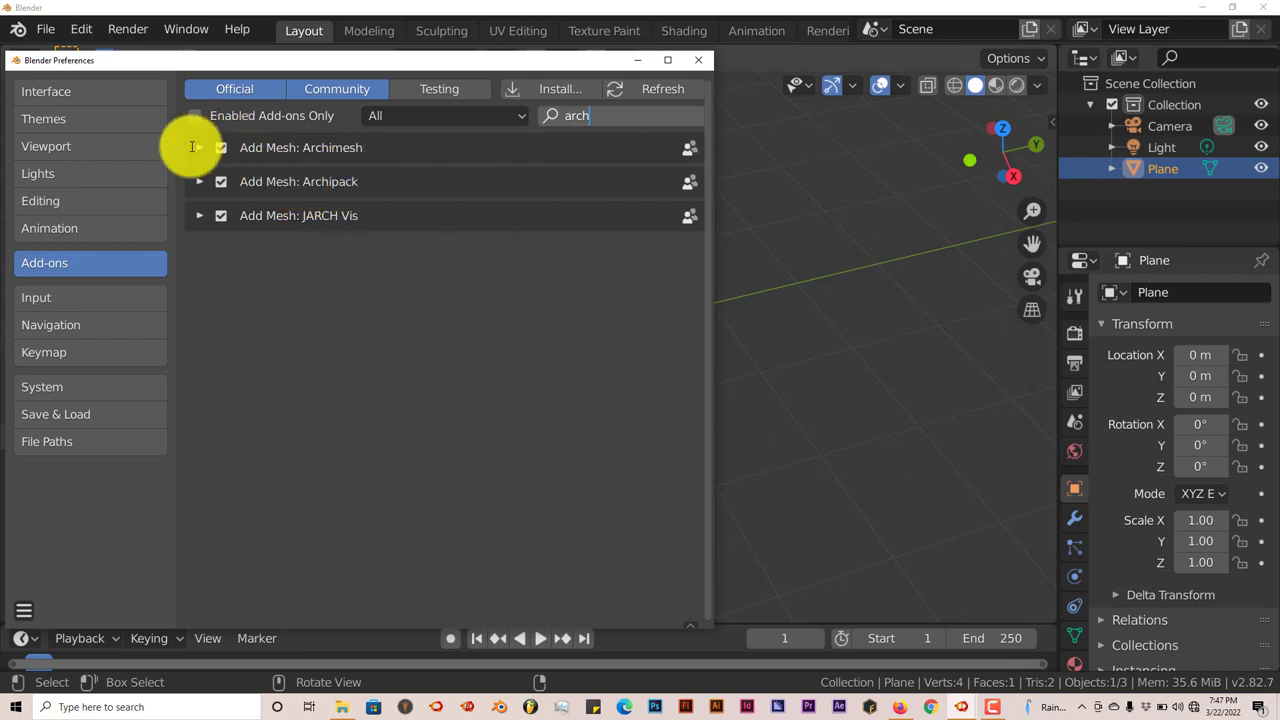
{"action": "key", "text": "Return"}
{"action": "left_click", "coordinate": [199, 148]}
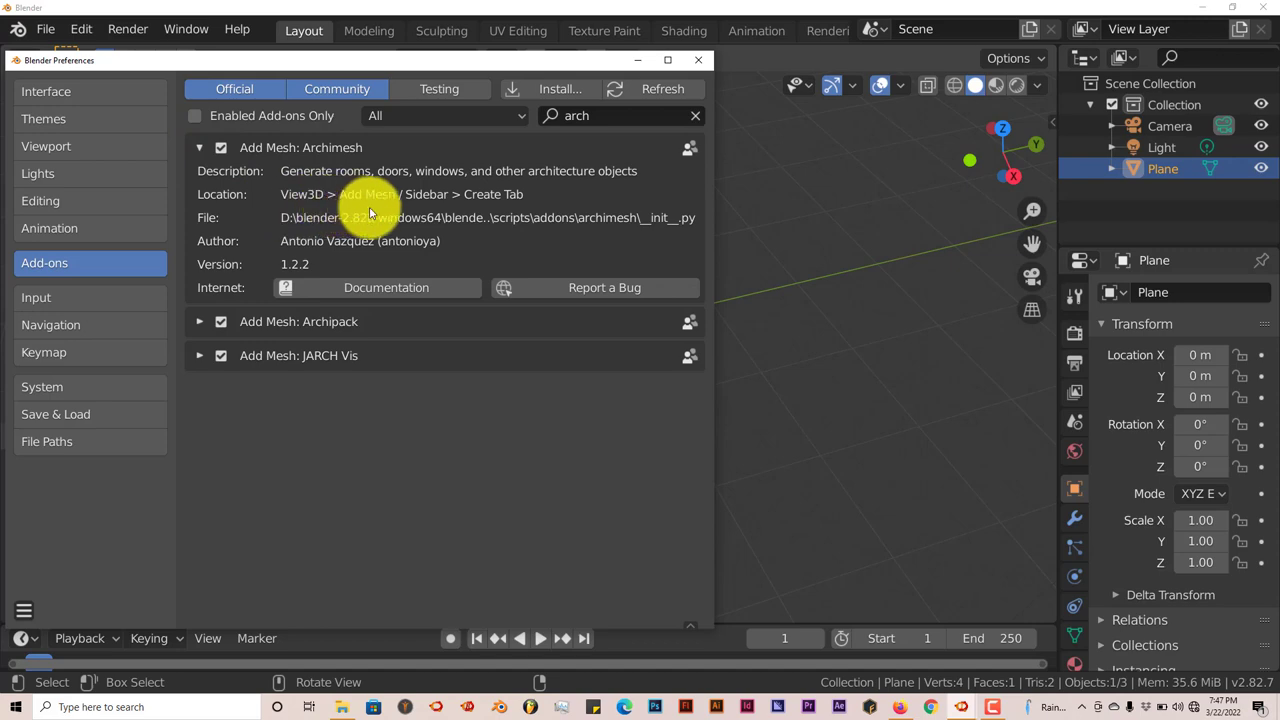
{"action": "left_click", "coordinate": [698, 60]}
Browse the Add menu's Mesh > Archimesh decoration props, then dismiss the menu
{"action": "middle_click_drag", "start_coordinate": [622, 268], "coordinate": [576, 298]}
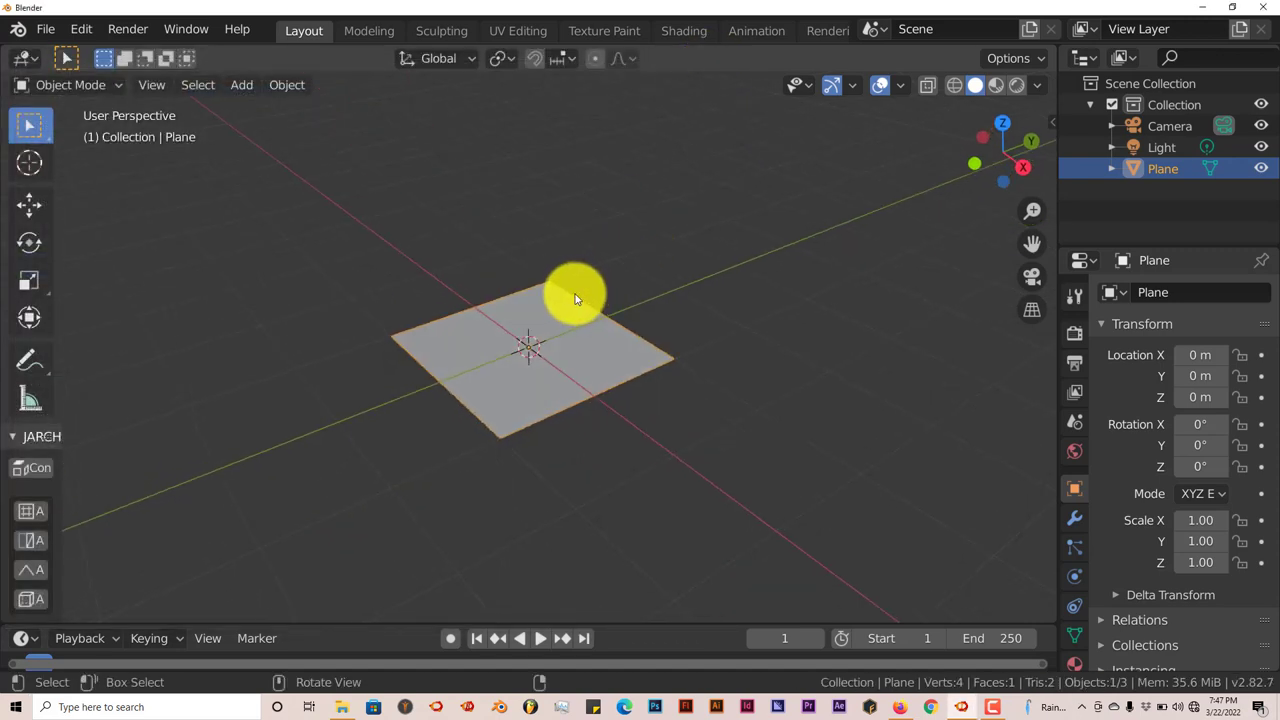
{"action": "key", "text": "shift+a"}
{"action": "mouse_move", "coordinate": [594, 290]}
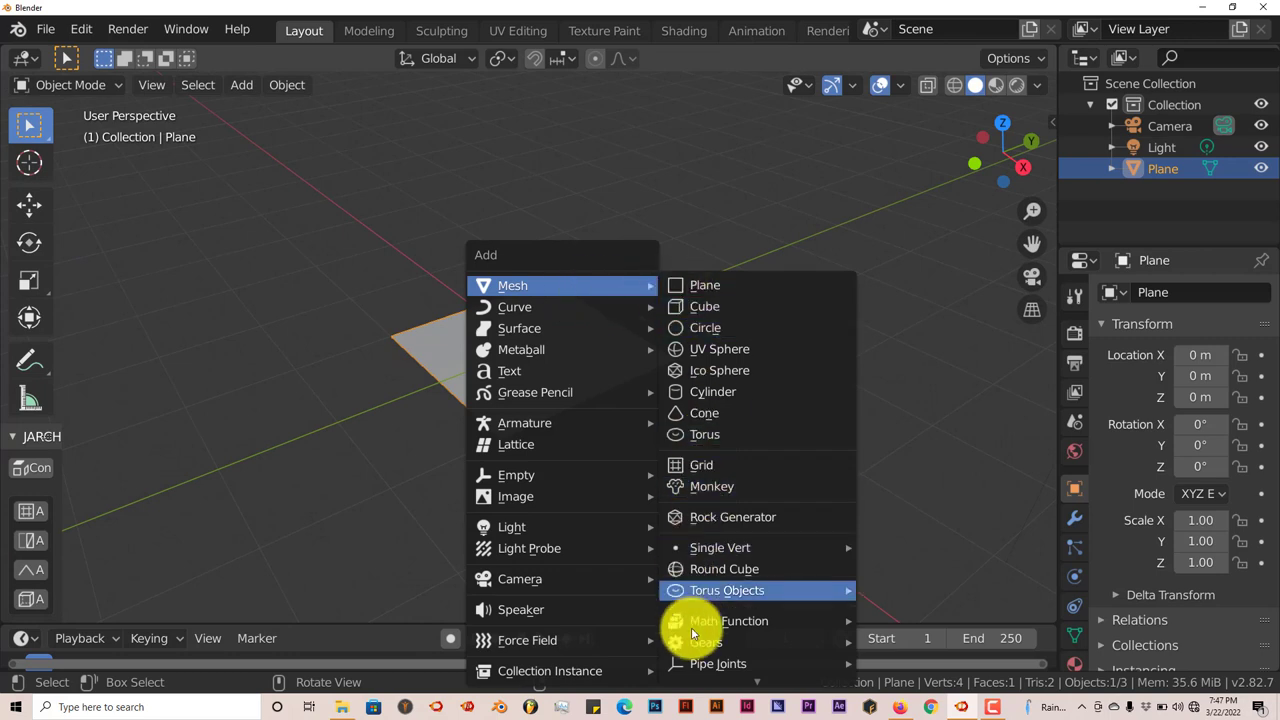
{"action": "mouse_move", "coordinate": [760, 664]}
{"action": "mouse_move", "coordinate": [757, 688]}
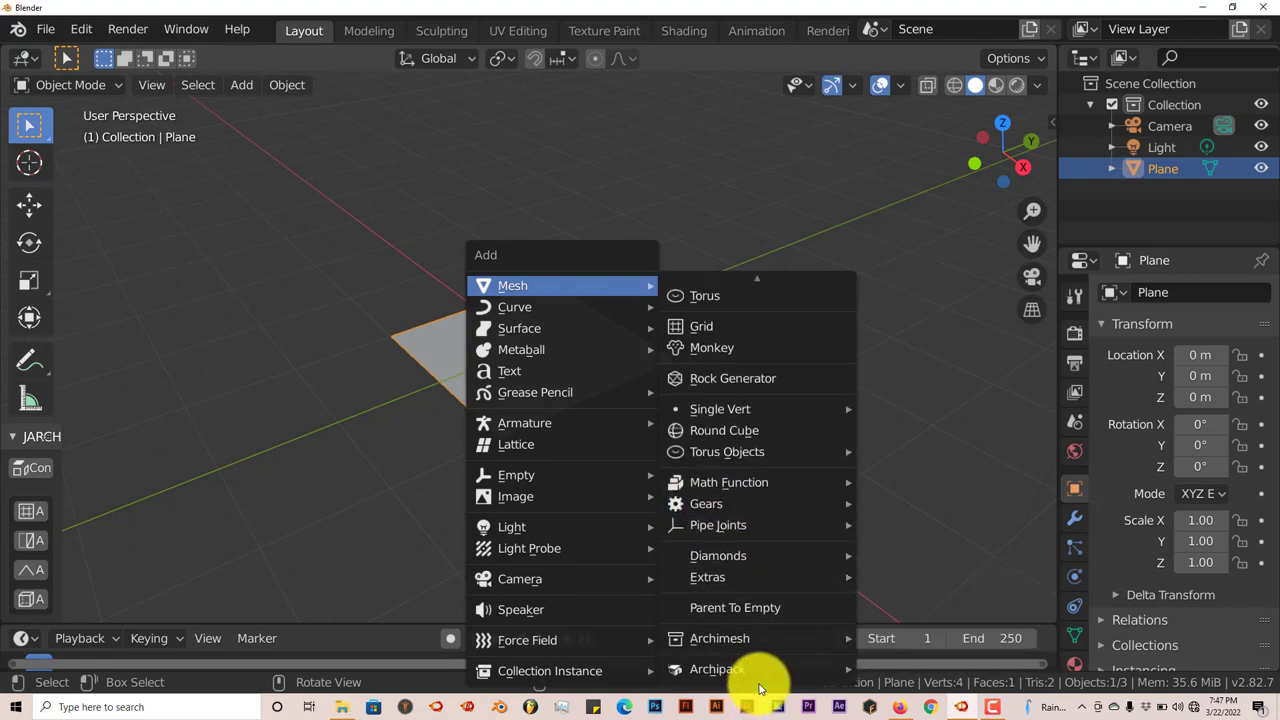
{"action": "mouse_move", "coordinate": [761, 638]}
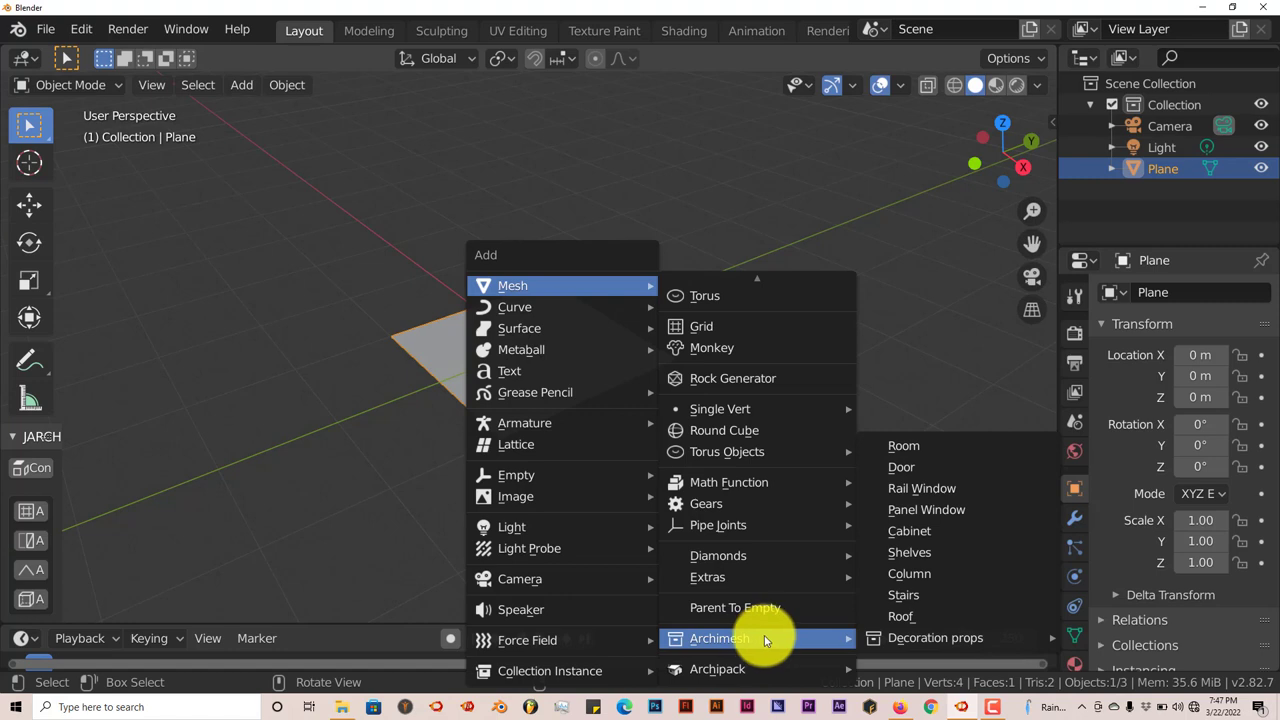
{"action": "mouse_move", "coordinate": [887, 634]}
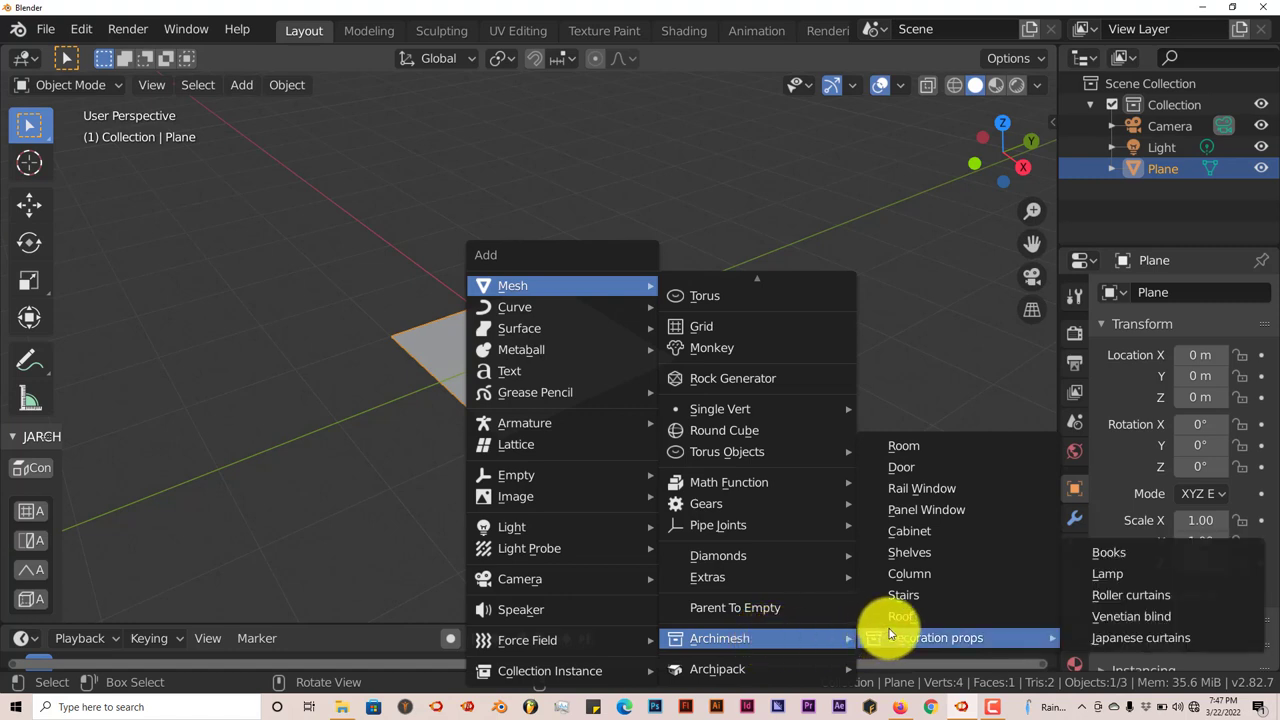
{"action": "left_click", "coordinate": [1052, 121]}
Expand the Archimesh panel in the sidebar's Create tab
{"action": "scroll", "coordinate": [1046, 172], "scroll_direction": "down", "scroll_amount": 2, "text": "ctrl"}
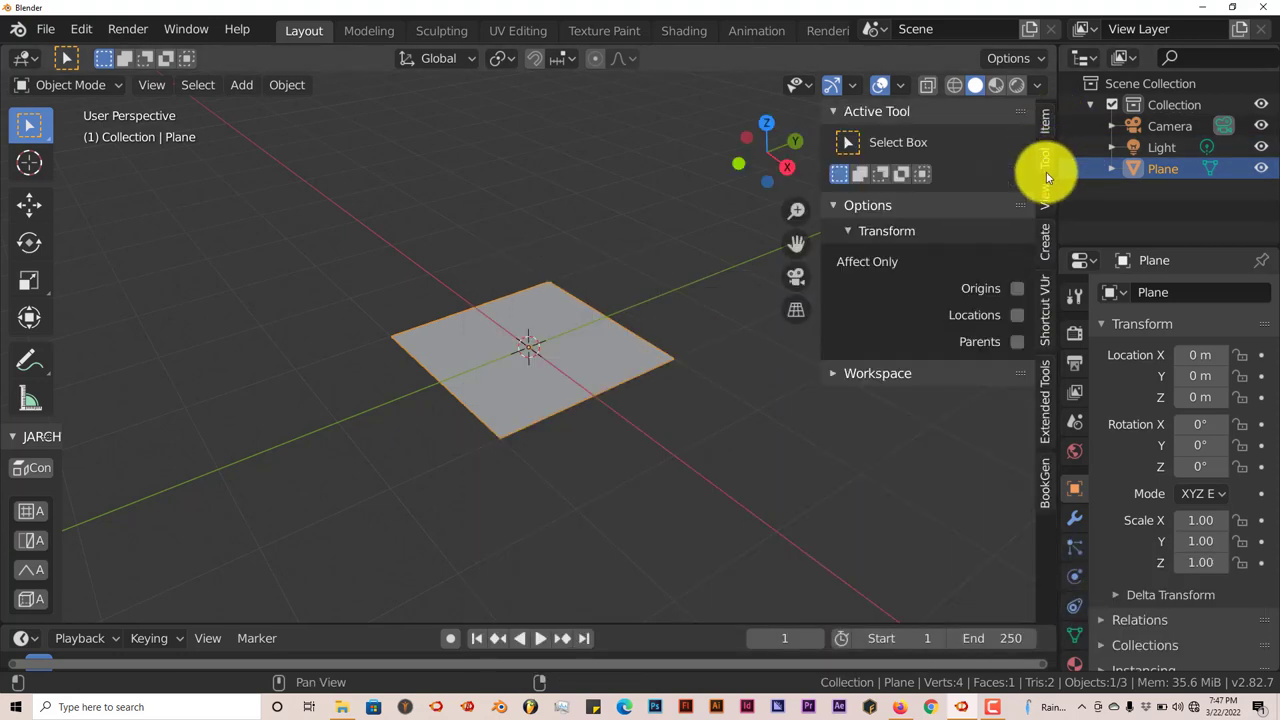
{"action": "scroll", "coordinate": [1046, 172], "scroll_direction": "down", "scroll_amount": 1, "text": "ctrl"}
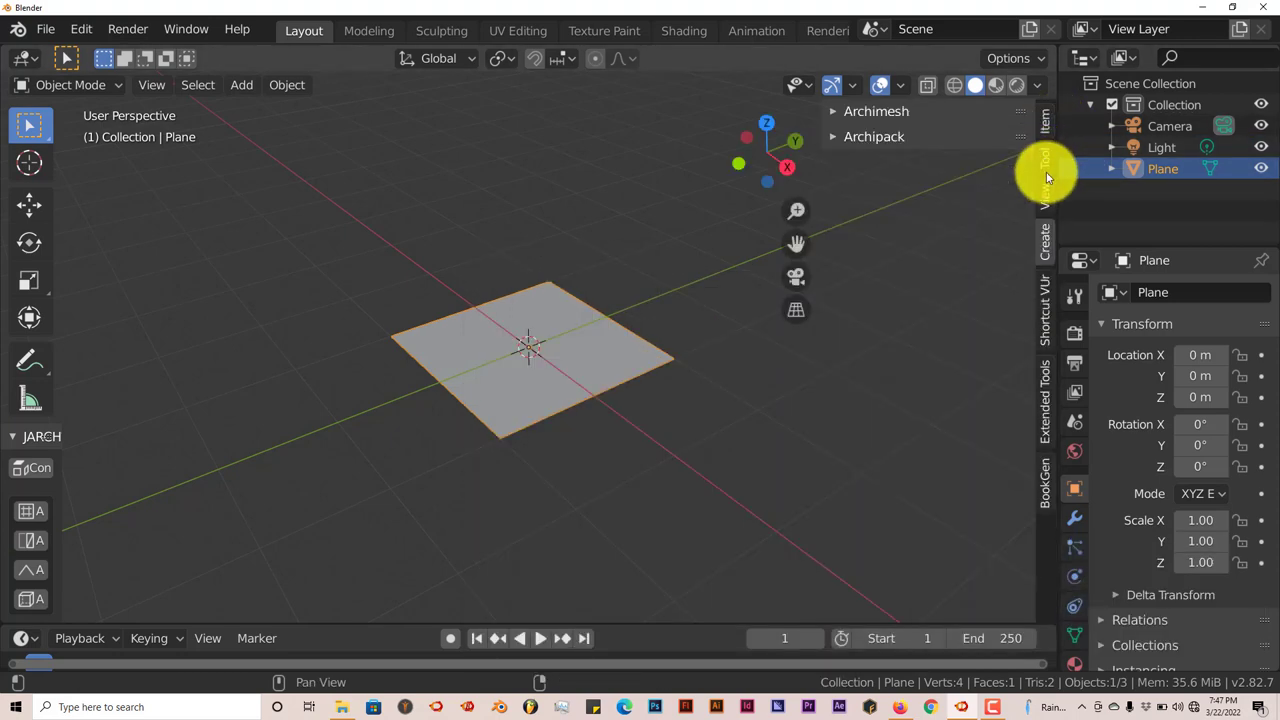
{"action": "left_click", "coordinate": [834, 116]}
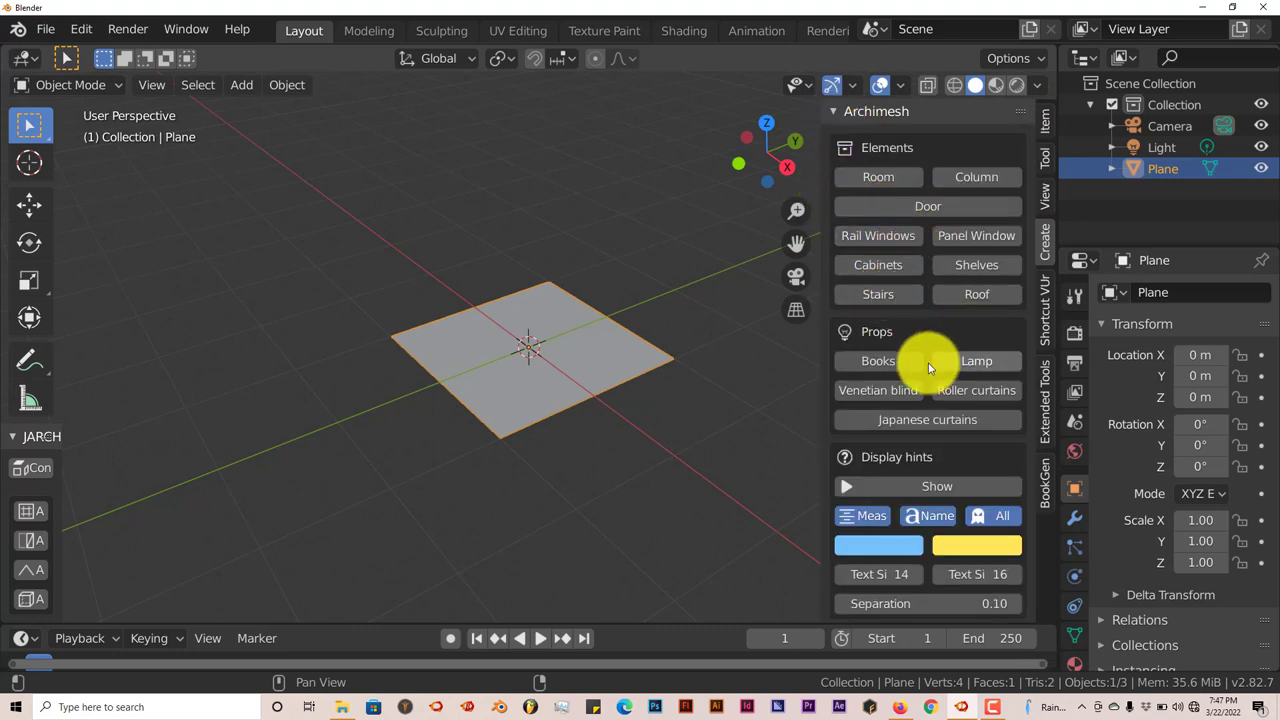
Generate the Archimesh Books prop, Book0 through Book4, and orbit around it
{"action": "left_click", "coordinate": [894, 364]}
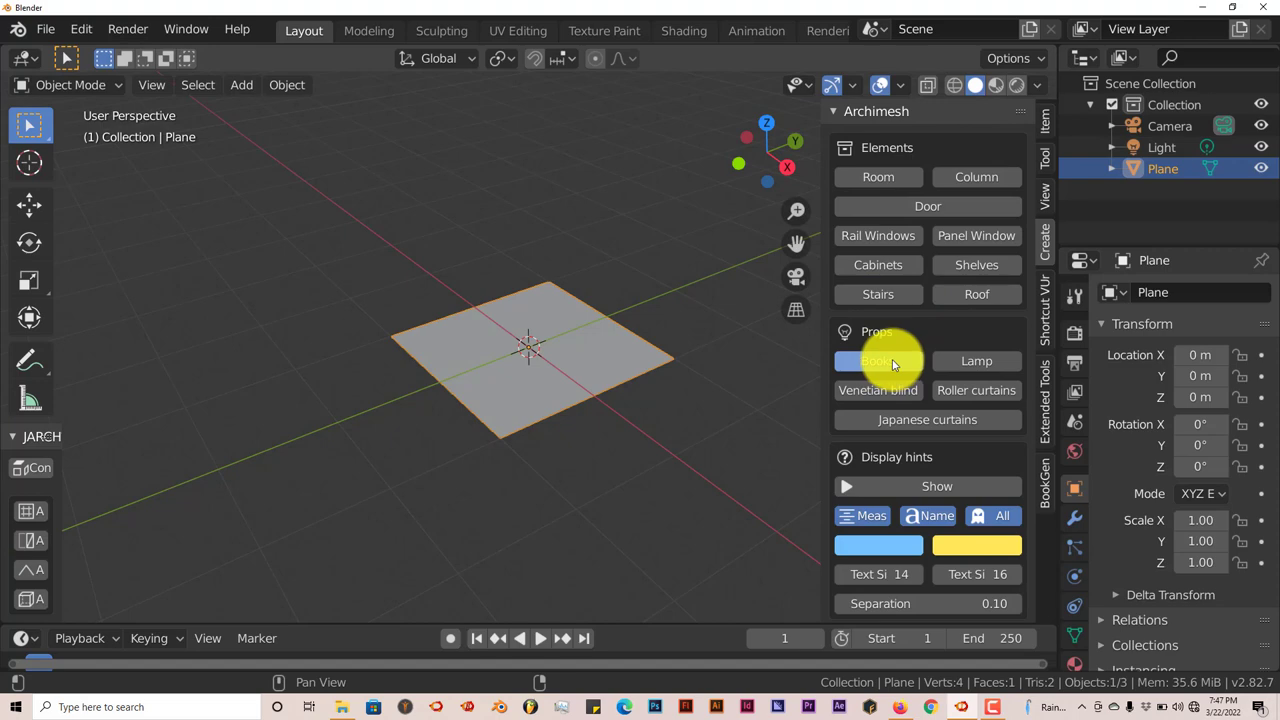
{"action": "scroll", "coordinate": [563, 329], "scroll_direction": "up", "scroll_amount": 4}
{"action": "middle_click_drag", "start_coordinate": [565, 329], "coordinate": [572, 371]}
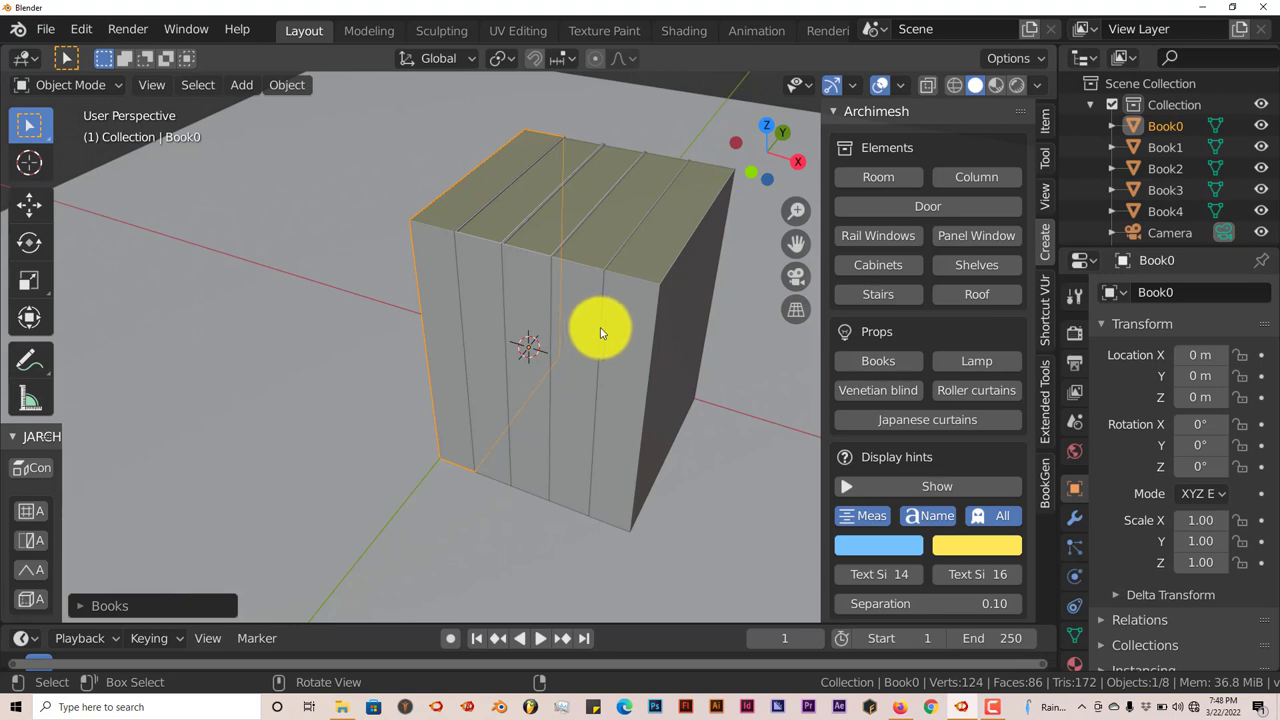
{"action": "middle_click_drag", "start_coordinate": [563, 337], "coordinate": [560, 340]}
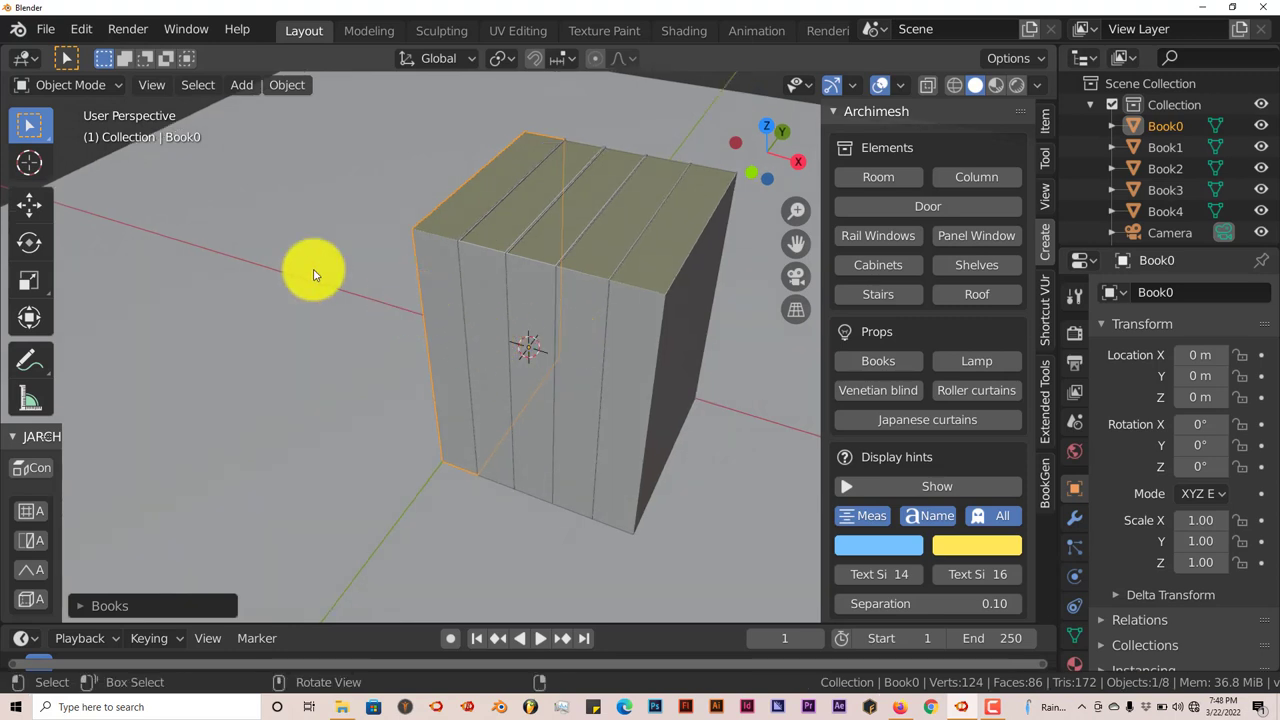
Start a new General scene, discarding the unsaved changes
{"action": "left_click", "coordinate": [46, 29]}
{"action": "mouse_move", "coordinate": [58, 54]}
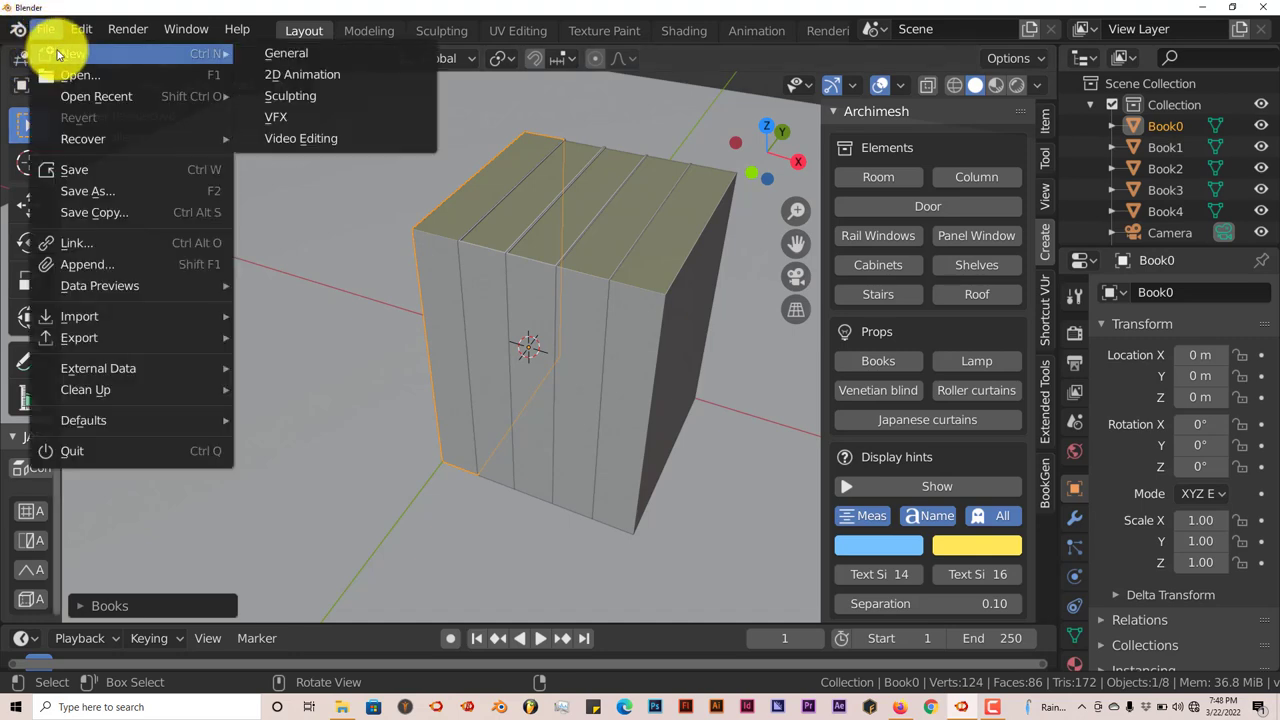
{"action": "left_click", "coordinate": [278, 54]}
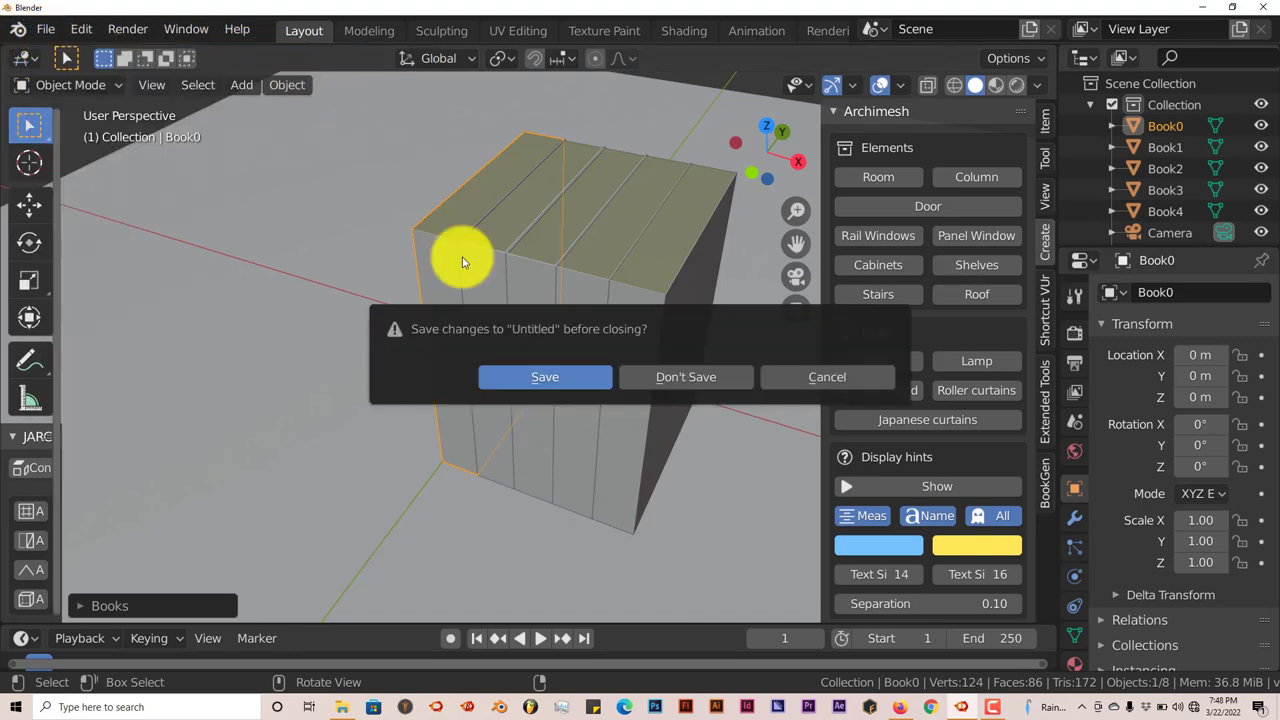
{"action": "left_click", "coordinate": [690, 378]}
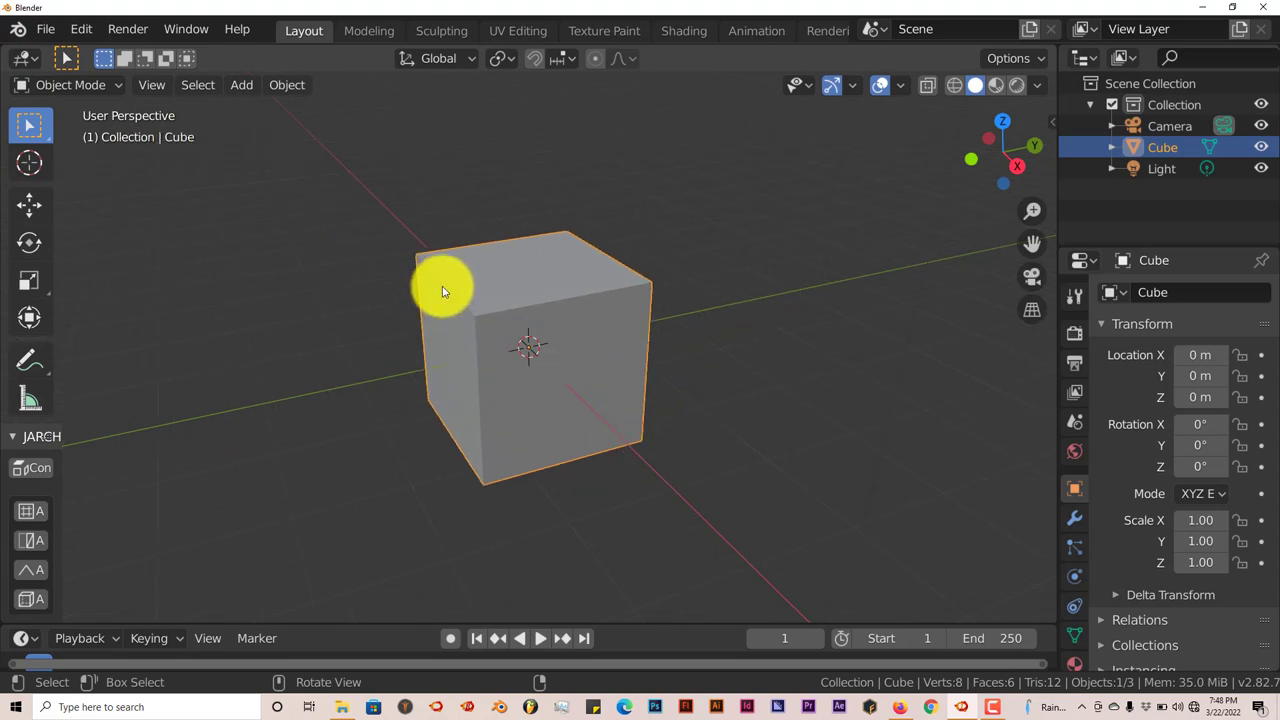
Show the BookGen sidebar tab and delete the default cube
{"action": "left_click", "coordinate": [1051, 123]}
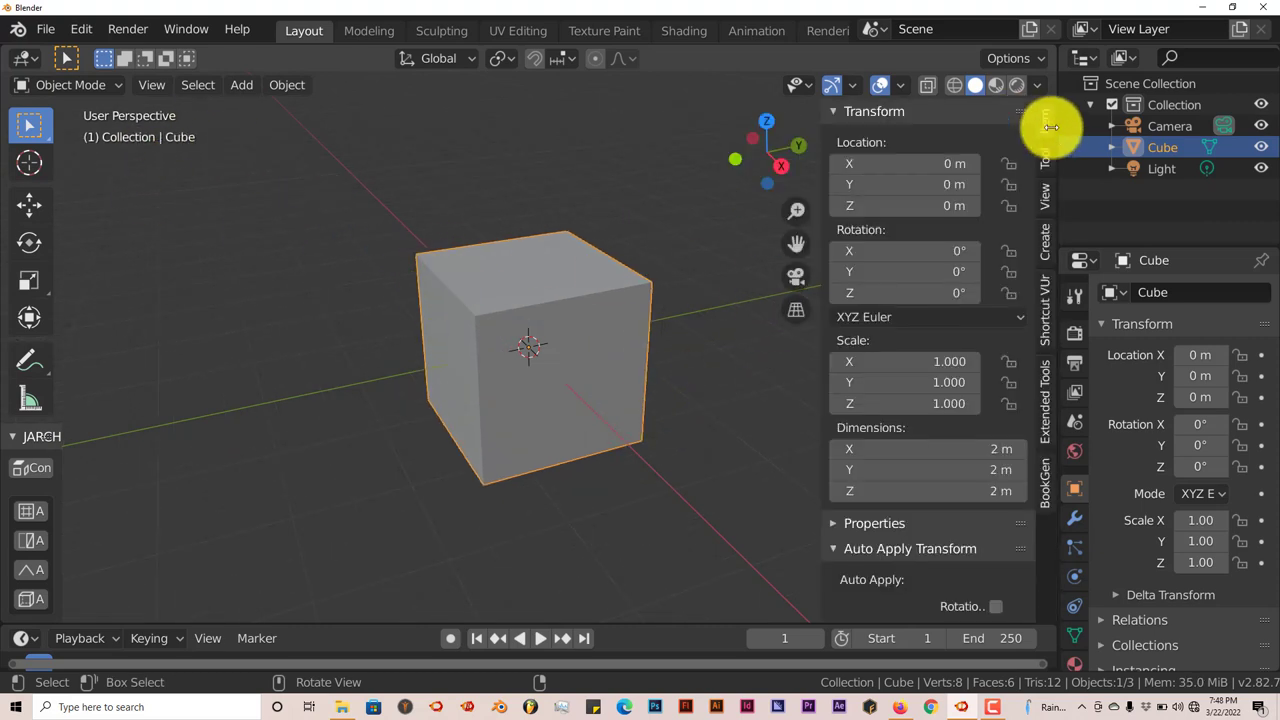
{"action": "left_click", "coordinate": [1045, 481]}
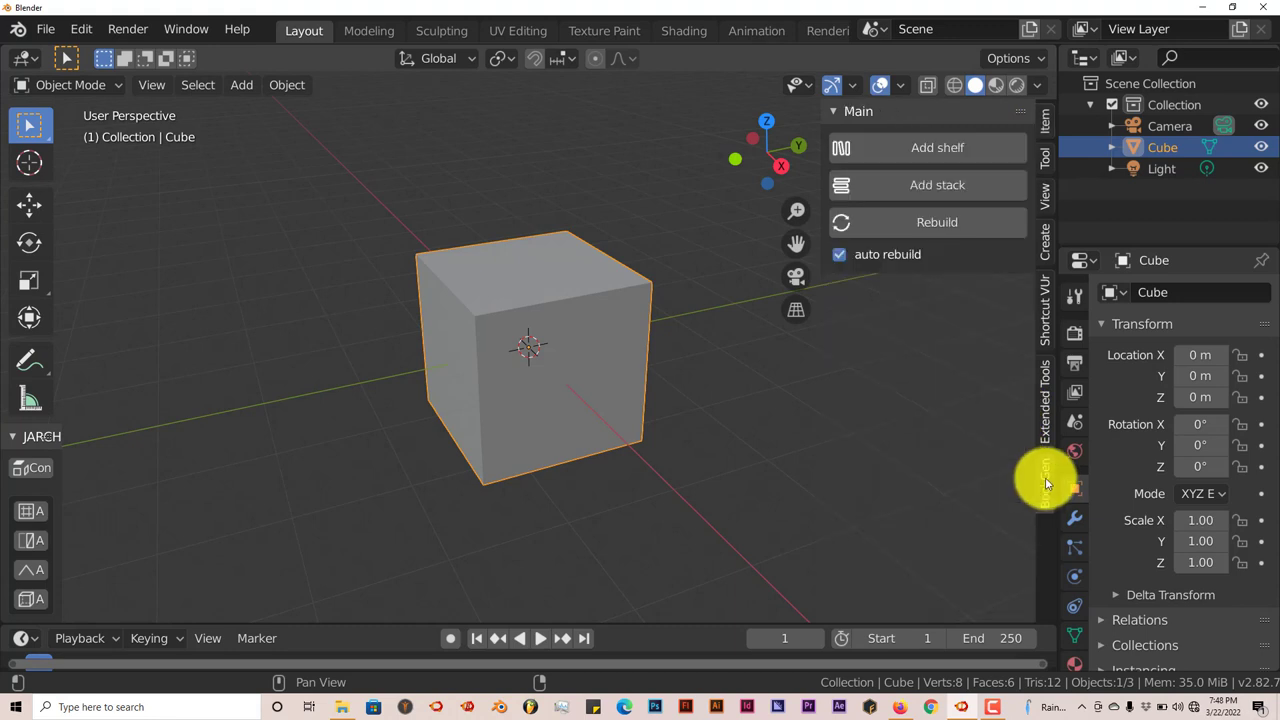
{"action": "left_click", "coordinate": [573, 369]}
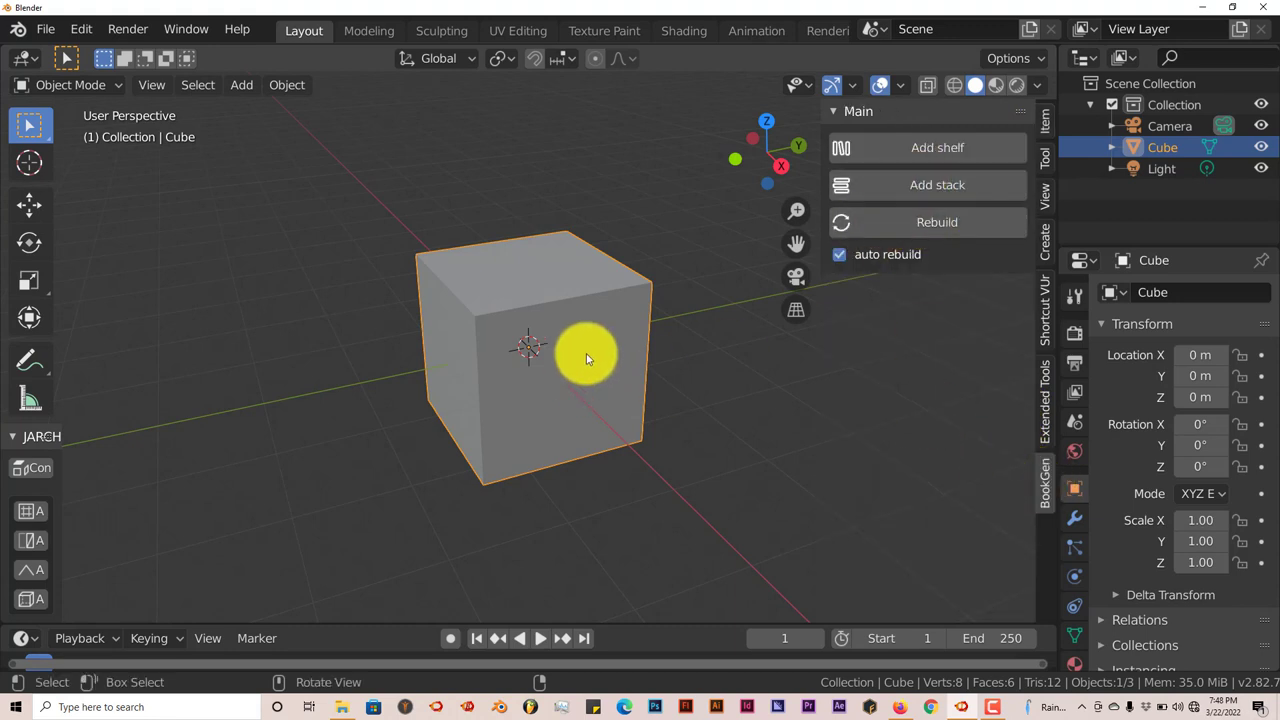
{"action": "key", "text": "Delete"}
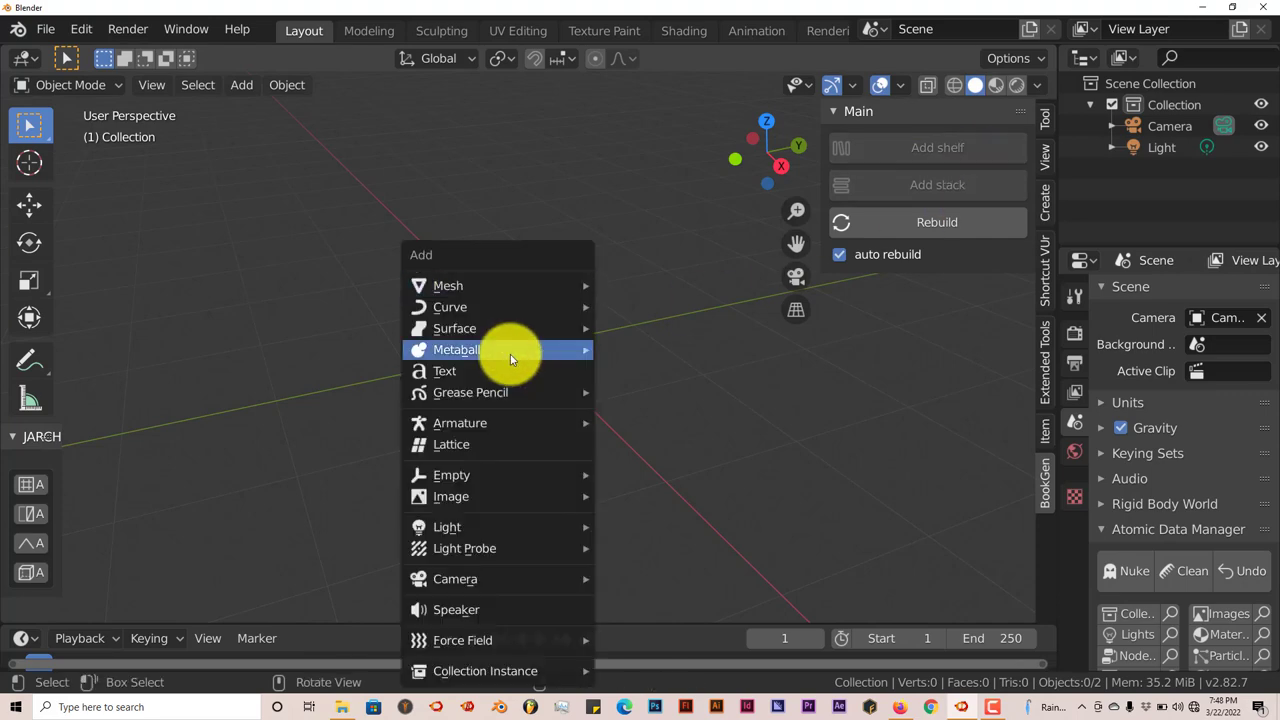
Add a Plane mesh to the empty scene
{"action": "mouse_move", "coordinate": [525, 293]}
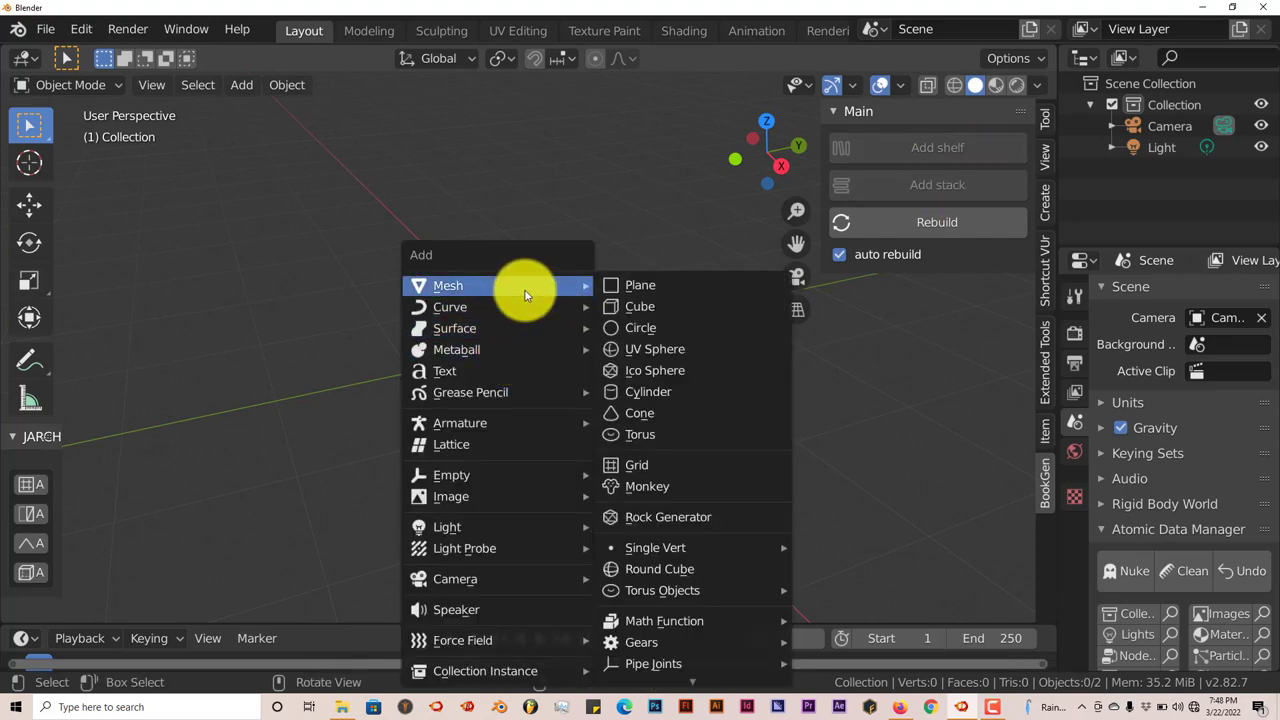
{"action": "left_click", "coordinate": [659, 287]}
{"action": "scroll", "coordinate": [585, 345], "scroll_direction": "up", "scroll_amount": 3}
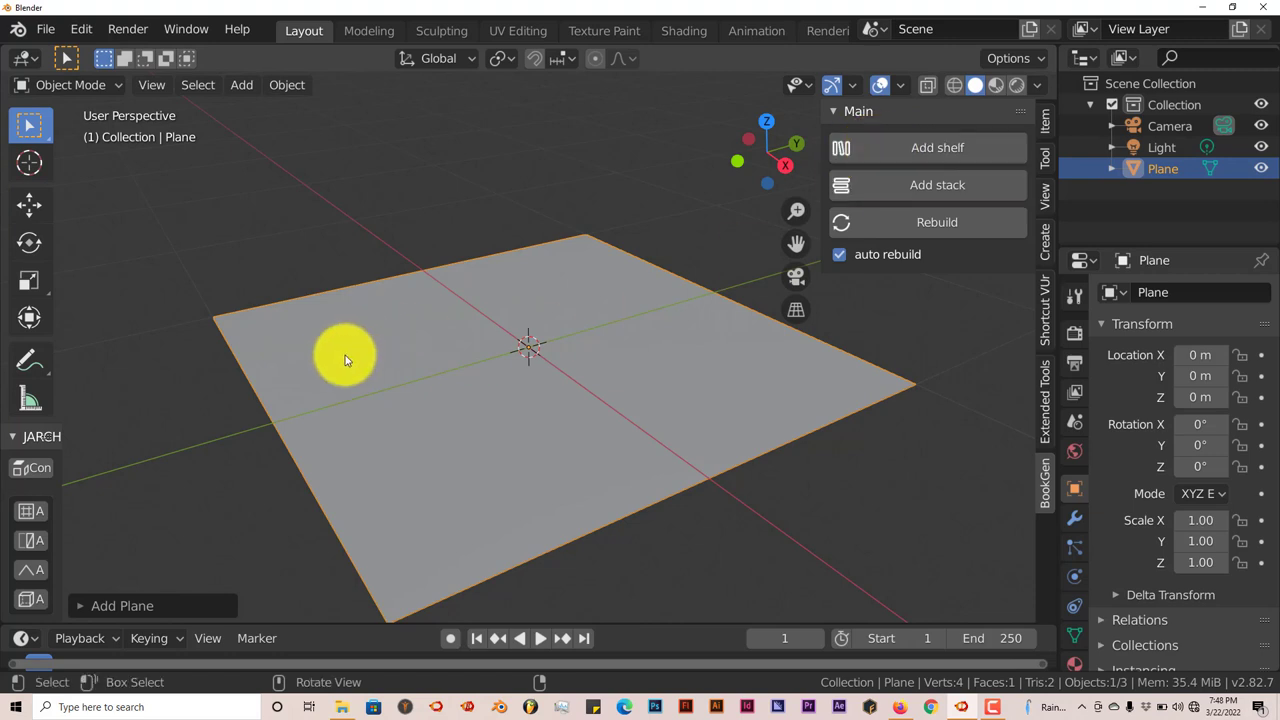
{"action": "mouse_move", "coordinate": [335, 368]}
{"action": "middle_mouse_down"}
{"action": "mouse_move", "coordinate": [357, 374]}
{"action": "mouse_move", "coordinate": [317, 360]}
{"action": "middle_mouse_up"}
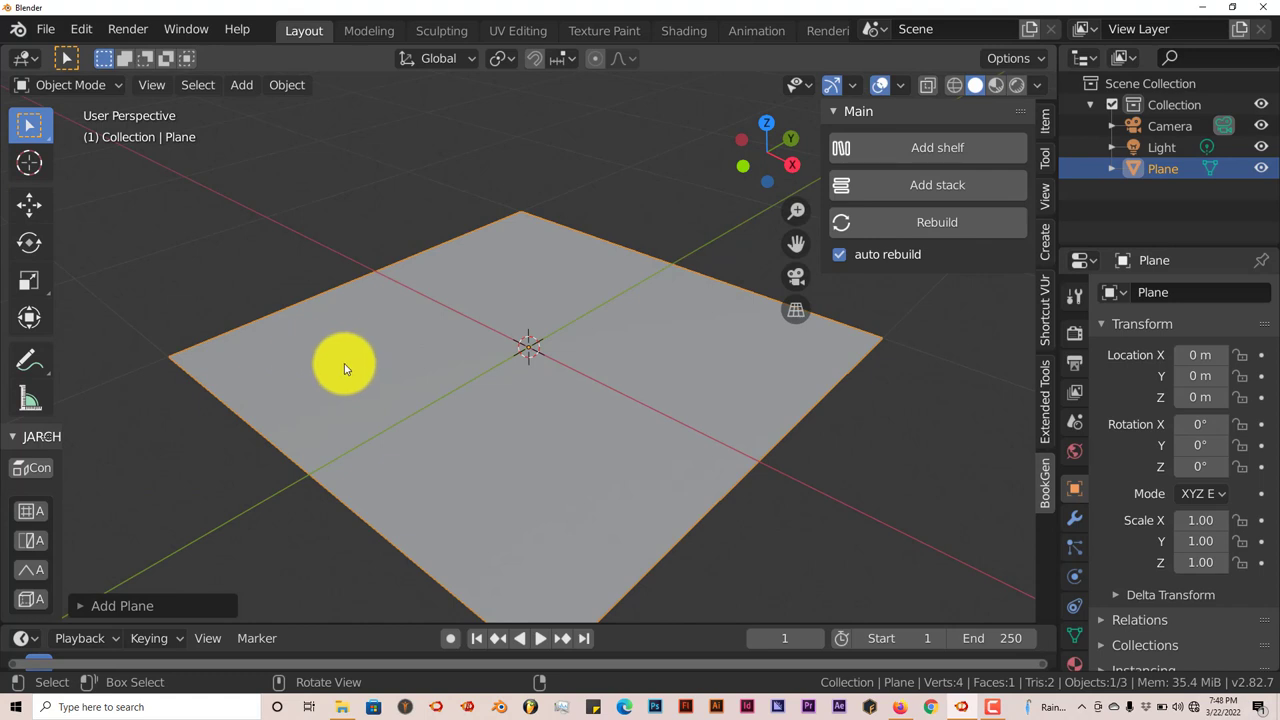
Place a BookGen shelf row, shelf_0_Scene, across the plane by setting its end points
{"action": "left_click", "coordinate": [903, 149]}
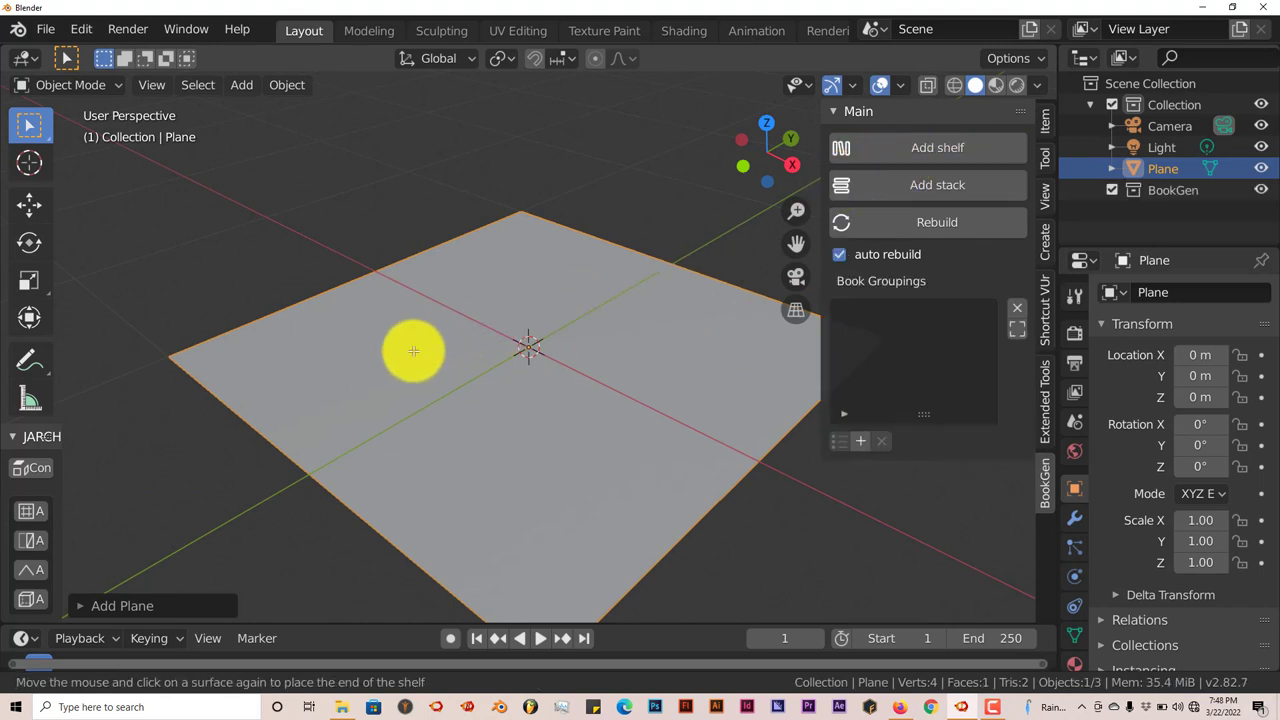
{"action": "left_click", "coordinate": [646, 357]}
{"action": "scroll", "coordinate": [556, 420], "scroll_direction": "up", "scroll_amount": 2}
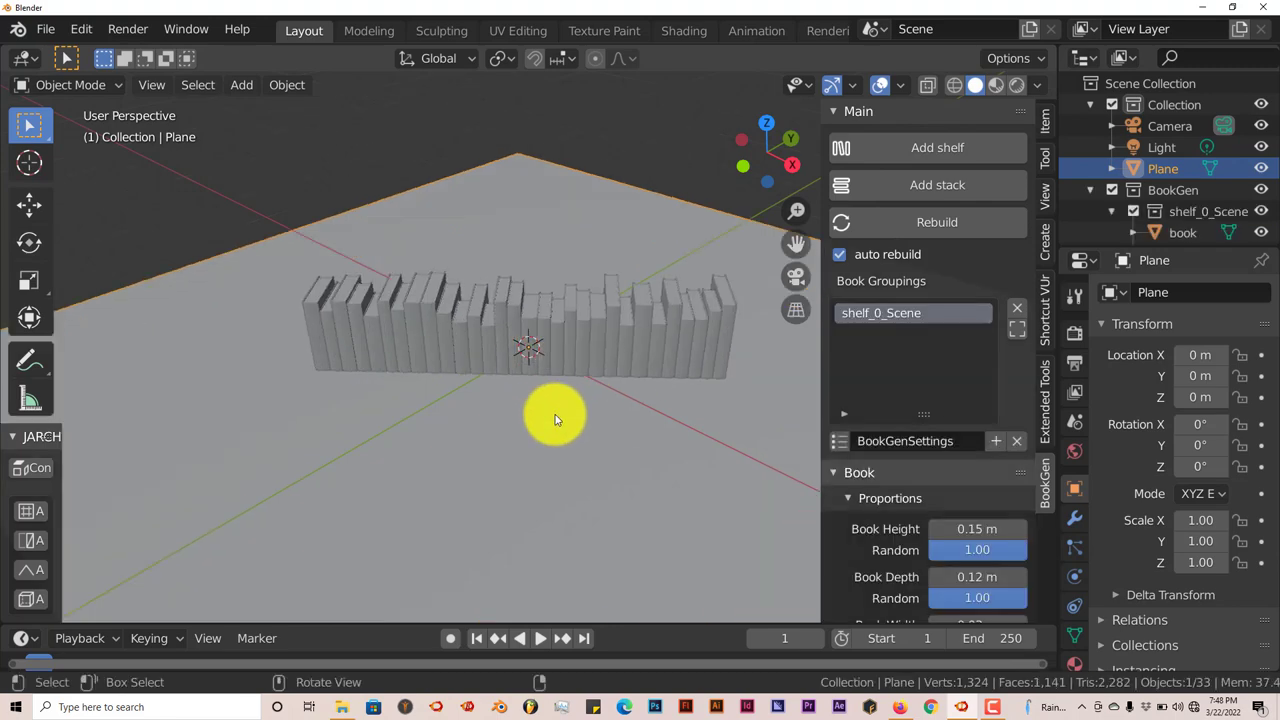
{"action": "middle_click_drag", "start_coordinate": [556, 420], "coordinate": [517, 434]}
{"action": "scroll", "coordinate": [514, 440], "scroll_direction": "up", "scroll_amount": 4}
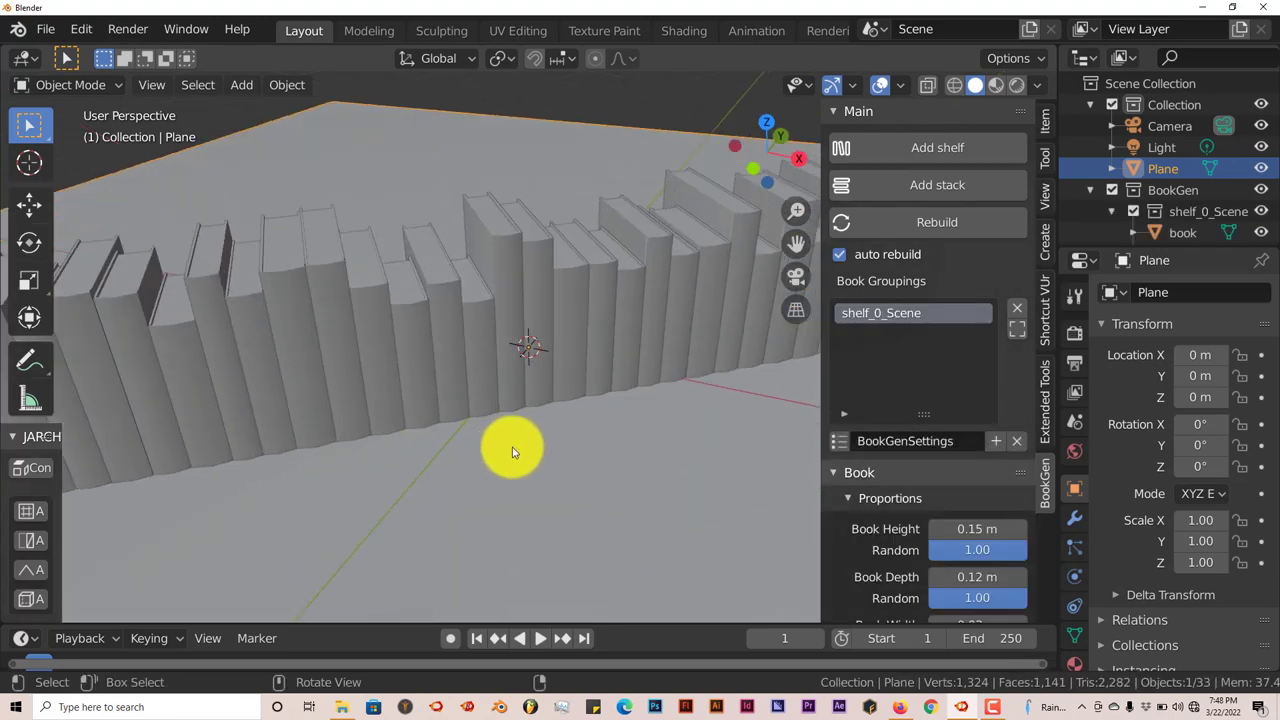
{"action": "scroll", "coordinate": [519, 447], "scroll_direction": "down", "scroll_amount": 5}
{"action": "middle_click_drag", "start_coordinate": [523, 434], "coordinate": [418, 500]}
{"action": "scroll", "coordinate": [491, 457], "scroll_direction": "up", "scroll_amount": 2}
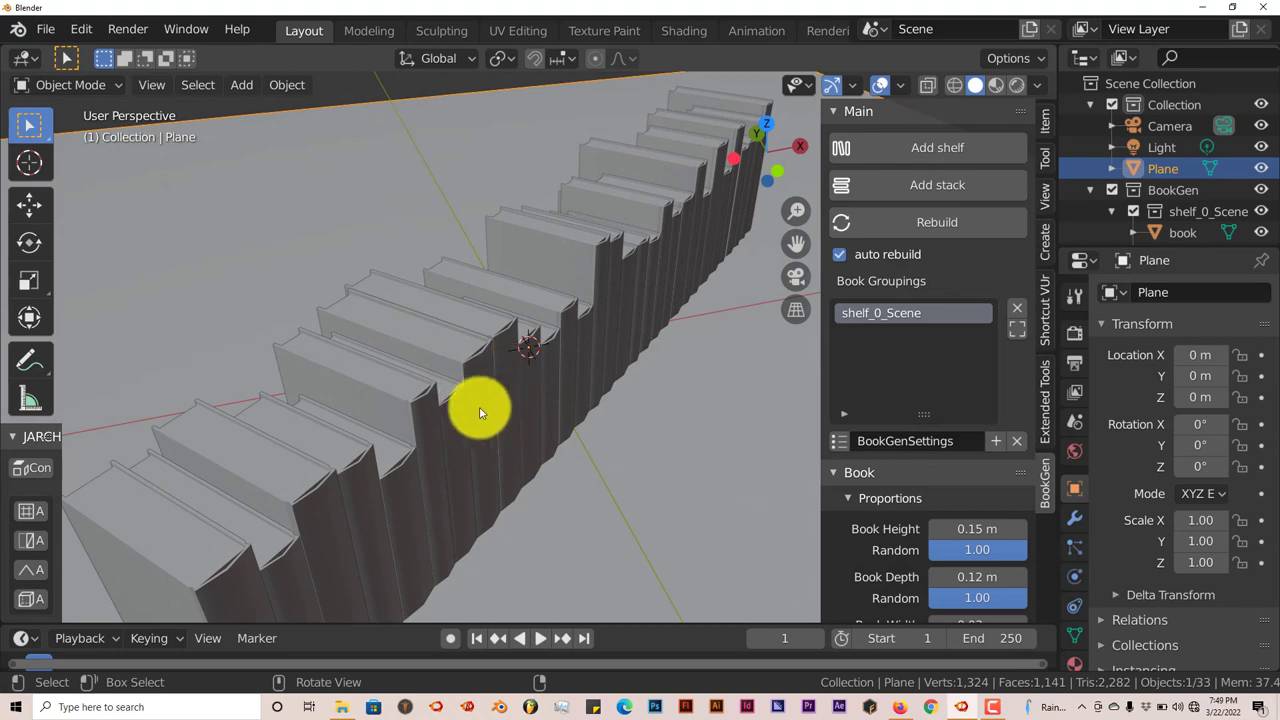
{"action": "middle_click_drag", "start_coordinate": [487, 414], "coordinate": [480, 457]}
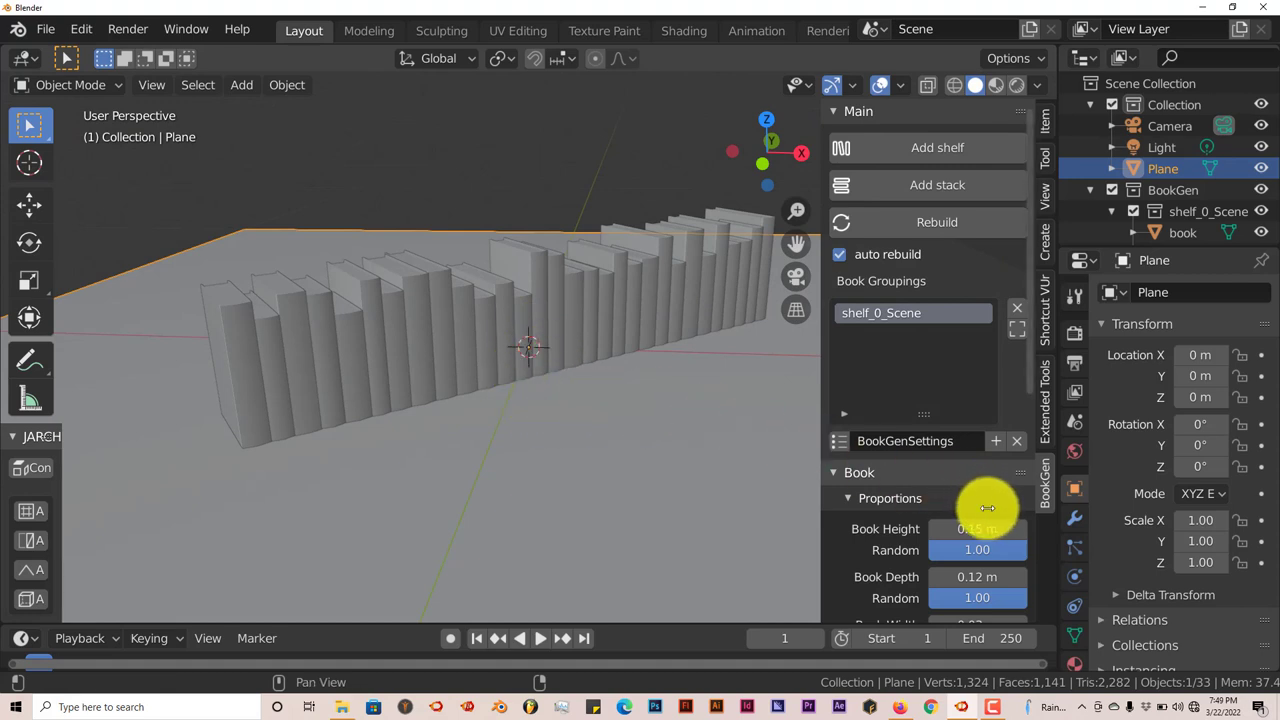
Set BookGen Book Height 0.17 m, Random 0.83, Book Depth 0.13 m, Book Width 0.02 m
{"action": "scroll", "coordinate": [987, 508], "scroll_direction": "down", "scroll_amount": 2}
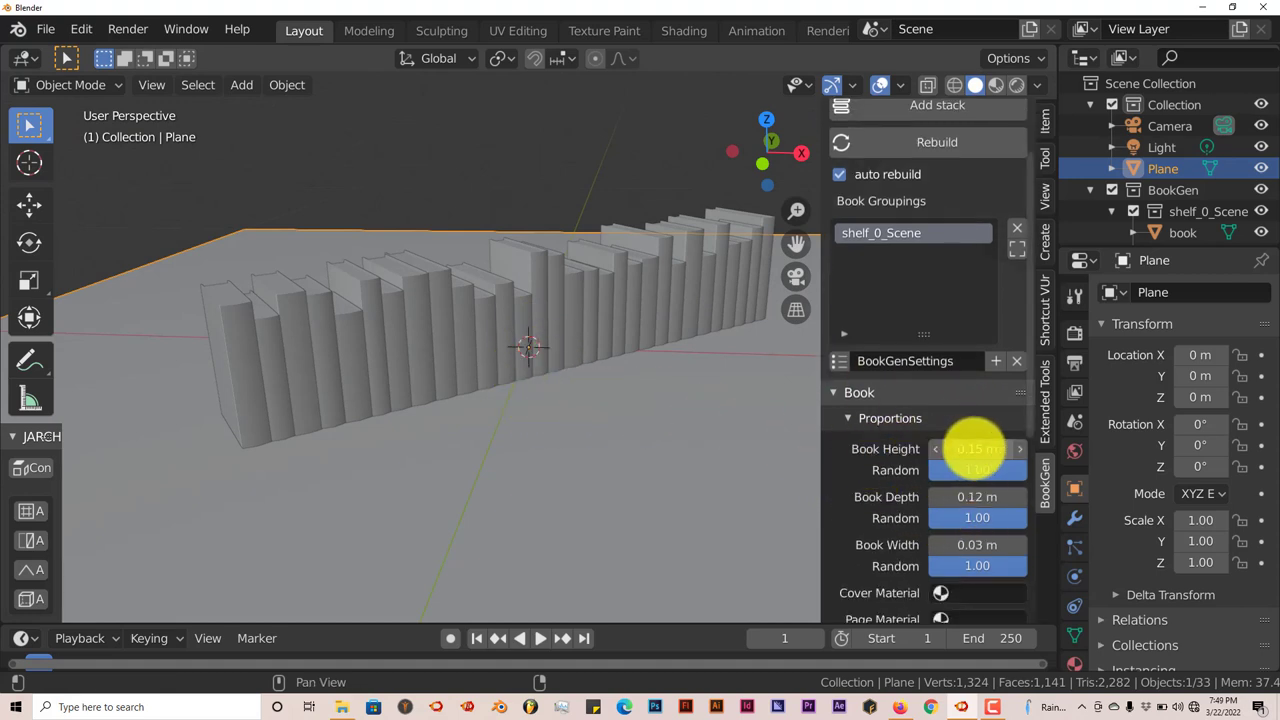
{"action": "left_click_drag", "start_coordinate": [975, 449], "coordinate": [948, 452]}
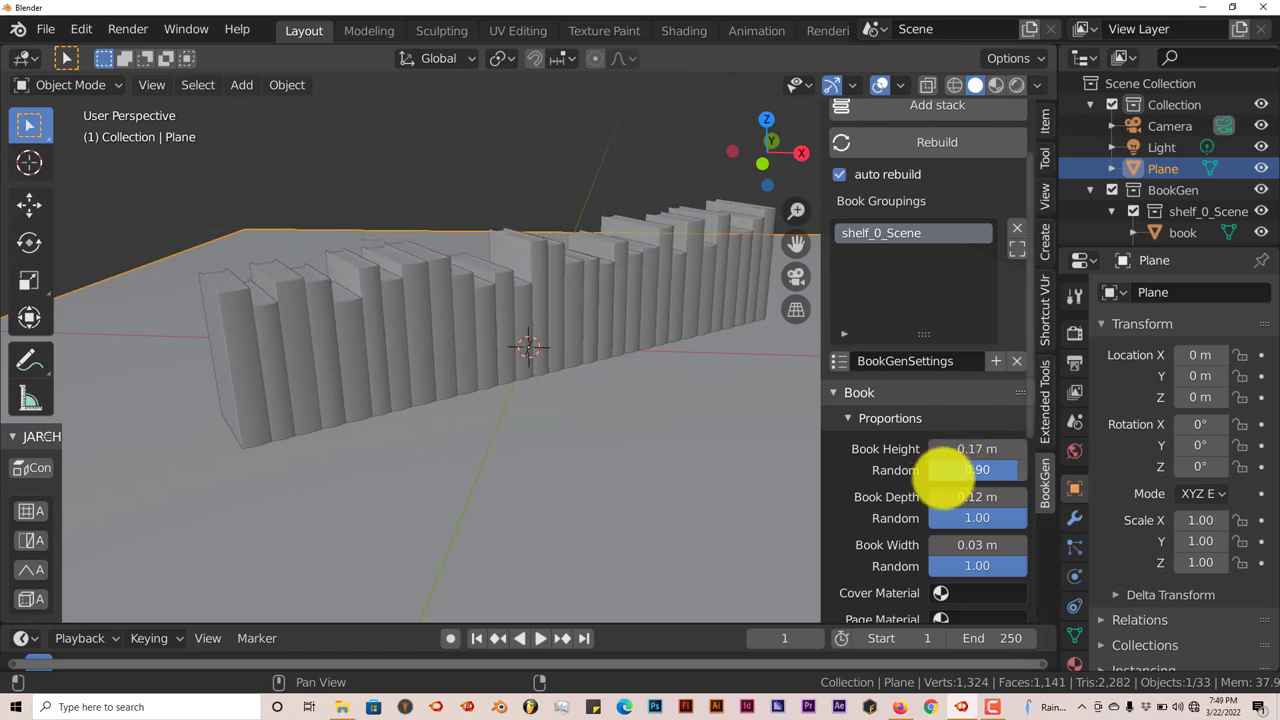
{"action": "left_click_drag", "start_coordinate": [945, 472], "coordinate": [990, 502]}
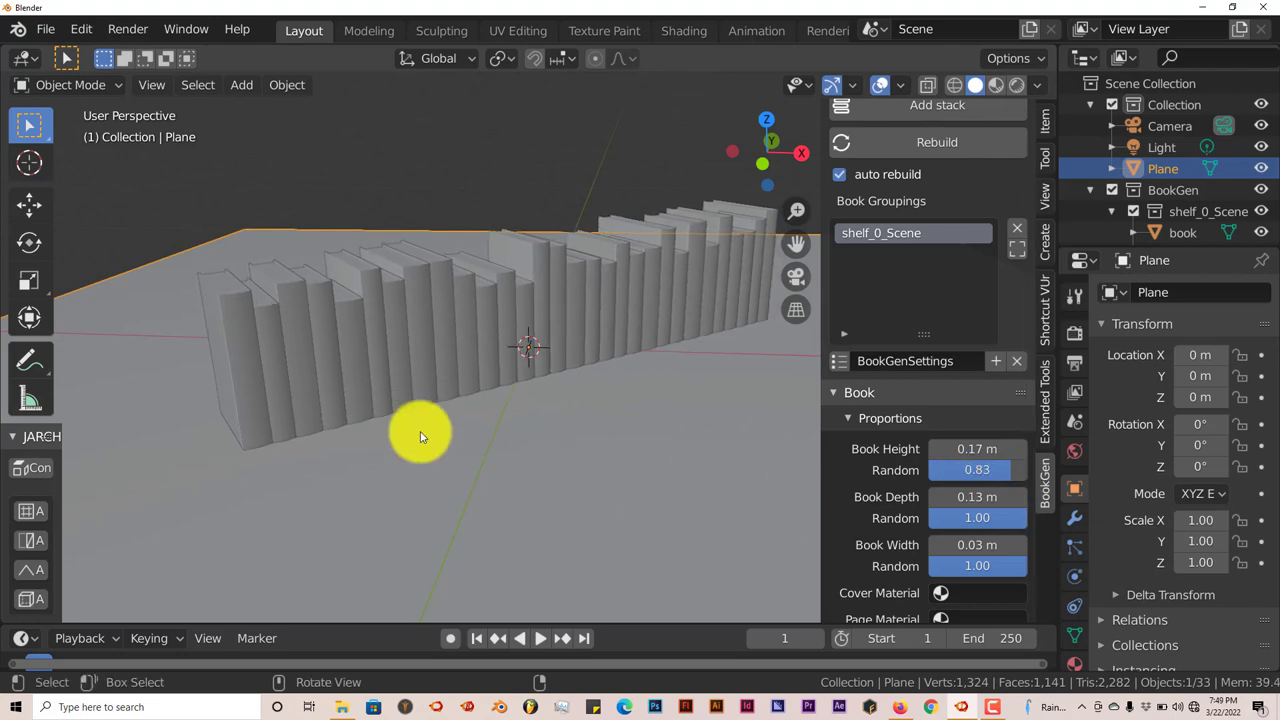
{"action": "middle_click_drag", "start_coordinate": [410, 428], "coordinate": [463, 441]}
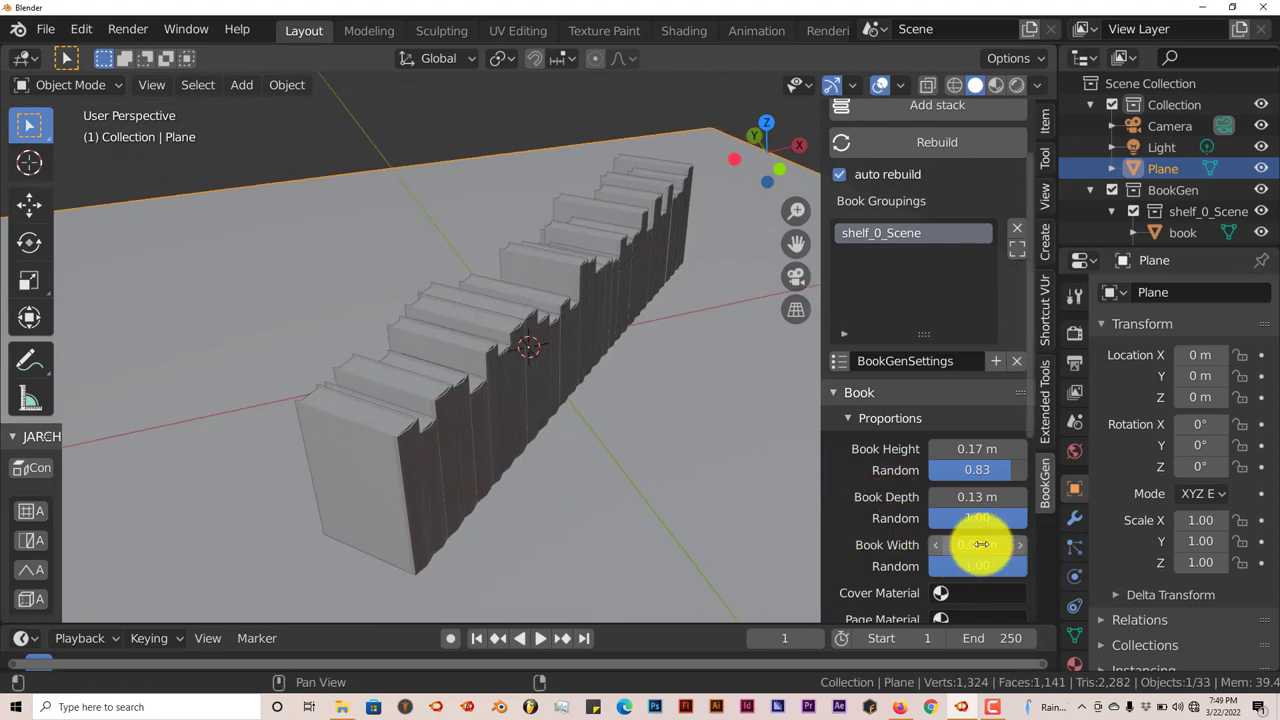
{"action": "mouse_move", "coordinate": [981, 544]}
{"action": "left_mouse_down"}
{"action": "mouse_move", "coordinate": [969, 537]}
{"action": "mouse_move", "coordinate": [980, 549]}
{"action": "left_mouse_up"}
{"action": "scroll", "coordinate": [975, 552], "scroll_direction": "down", "scroll_amount": 4}
{"action": "scroll", "coordinate": [969, 550], "scroll_direction": "down", "scroll_amount": 4}
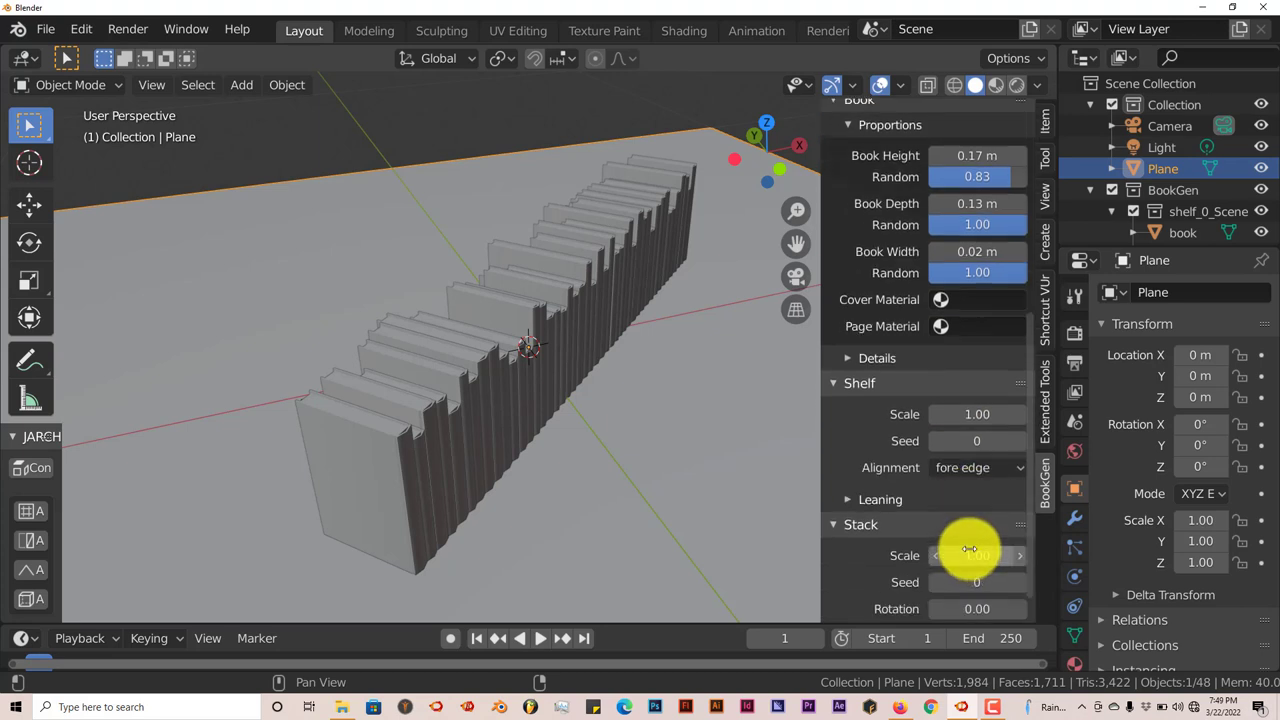
{"action": "middle_click_drag", "start_coordinate": [650, 492], "coordinate": [655, 490]}
Place a first BookGen book stack on the plane
{"action": "scroll", "coordinate": [964, 363], "scroll_direction": "up", "scroll_amount": 5}
{"action": "scroll", "coordinate": [964, 363], "scroll_direction": "up", "scroll_amount": 5}
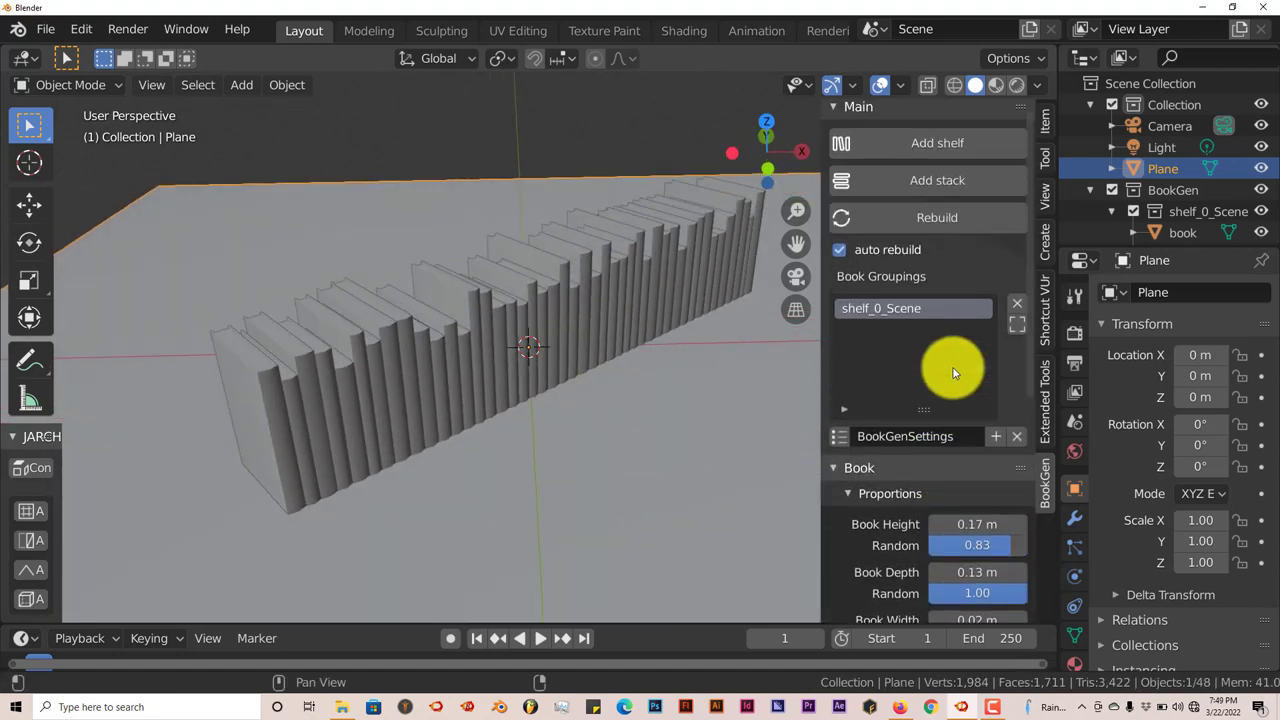
{"action": "left_click", "coordinate": [924, 190]}
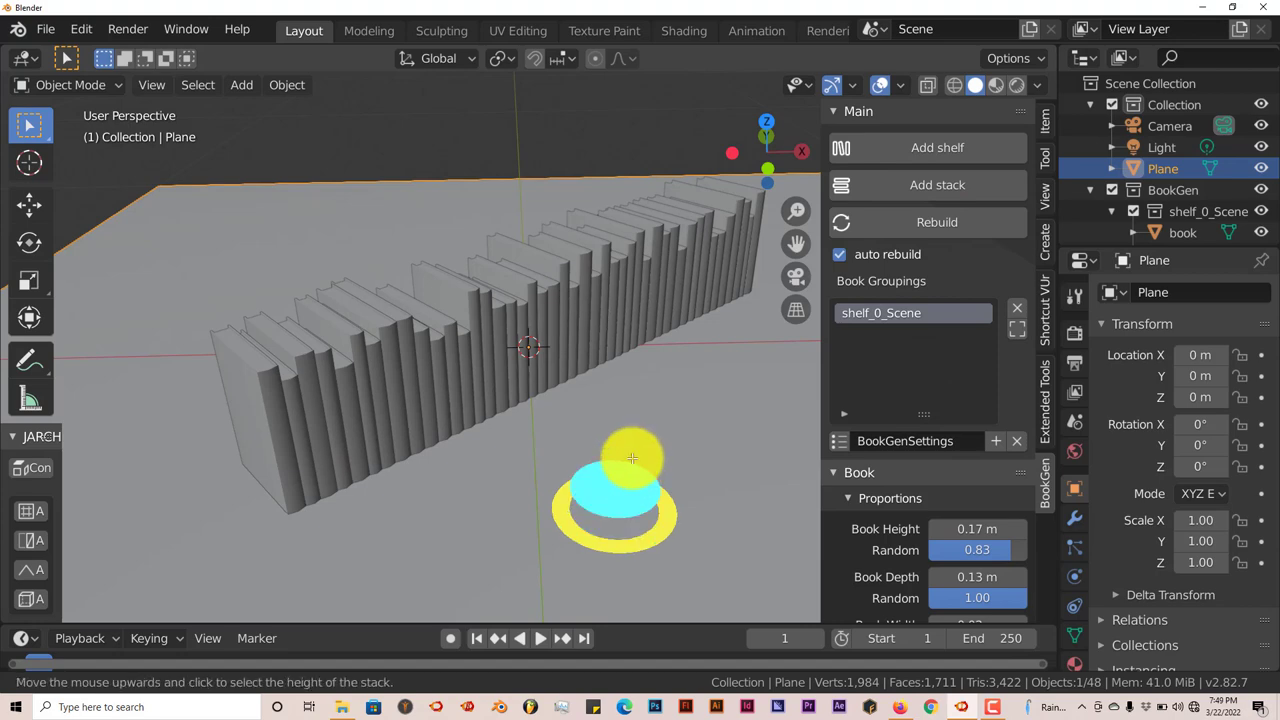
{"action": "left_click", "coordinate": [591, 236]}
{"action": "scroll", "coordinate": [576, 327], "scroll_direction": "down", "scroll_amount": 3}
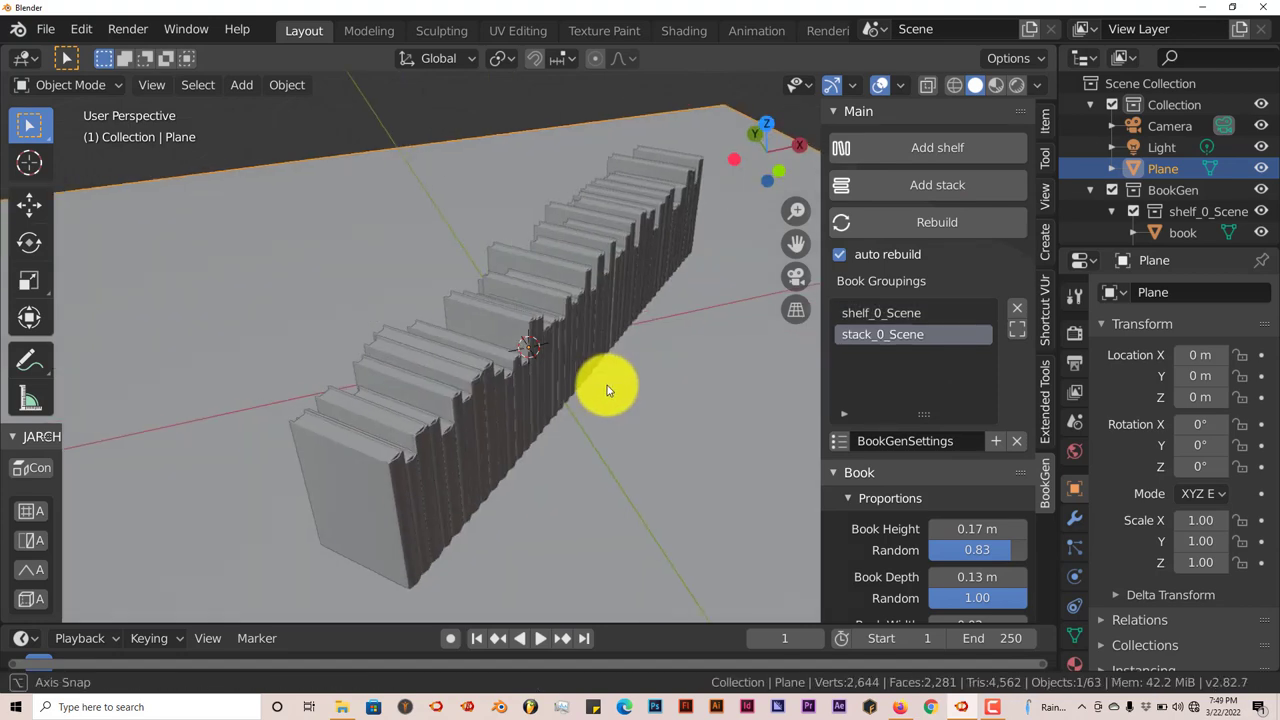
{"action": "middle_click_drag", "start_coordinate": [607, 385], "coordinate": [553, 438]}
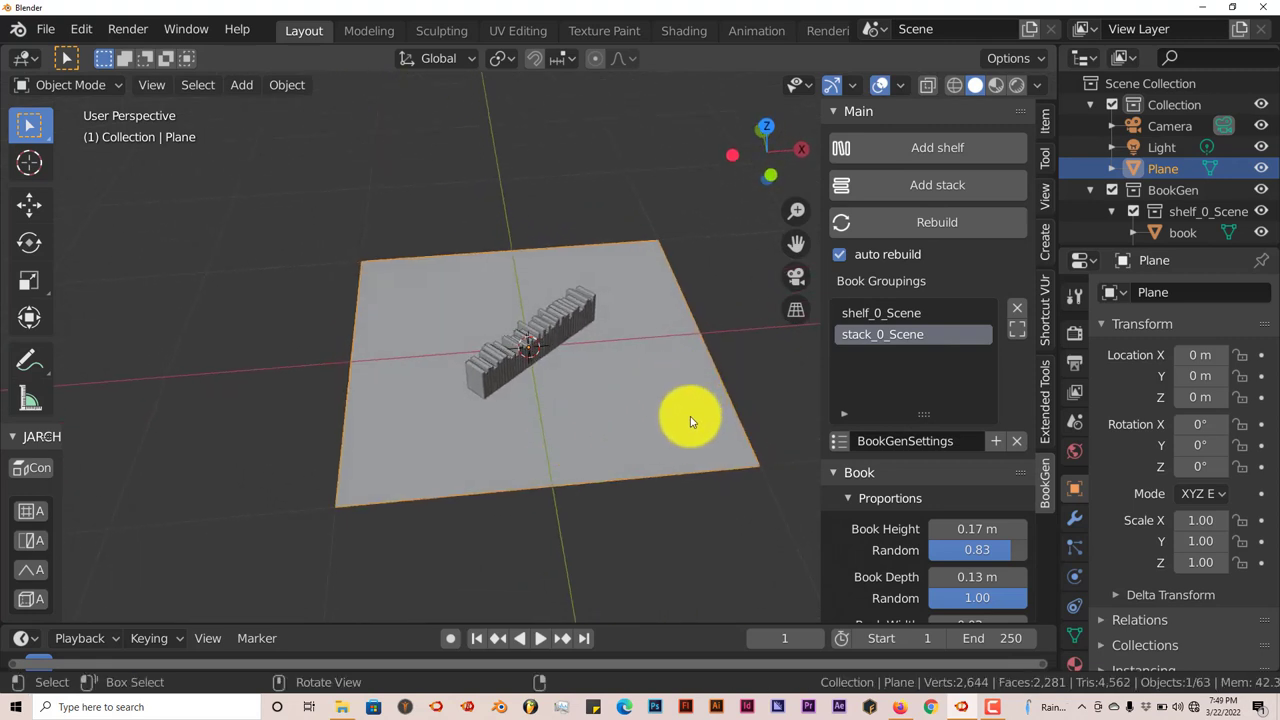
{"action": "middle_click_drag", "start_coordinate": [686, 420], "coordinate": [706, 409]}
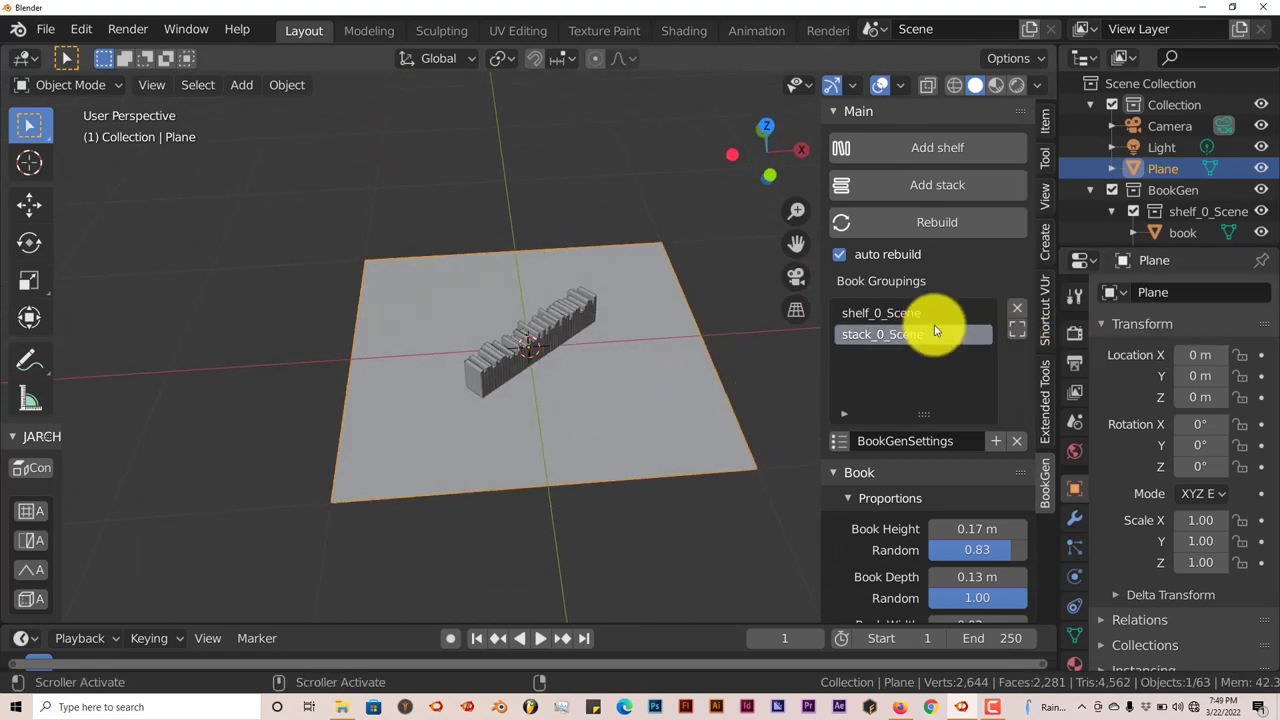
Delete the misplaced stack and place stack_0_Scene beside the shelf row
{"action": "left_click", "coordinate": [1020, 312]}
{"action": "left_click", "coordinate": [912, 188]}
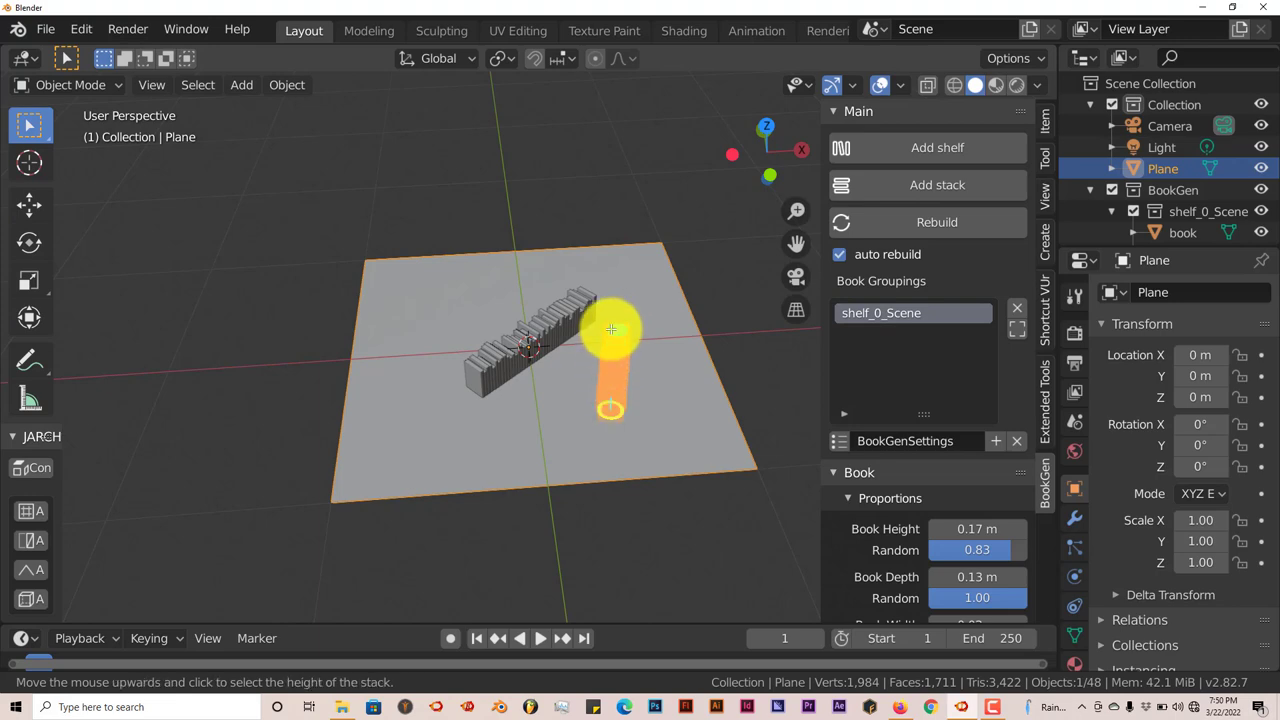
{"action": "left_click", "coordinate": [611, 329]}
{"action": "middle_click_drag", "start_coordinate": [611, 329], "coordinate": [617, 371]}
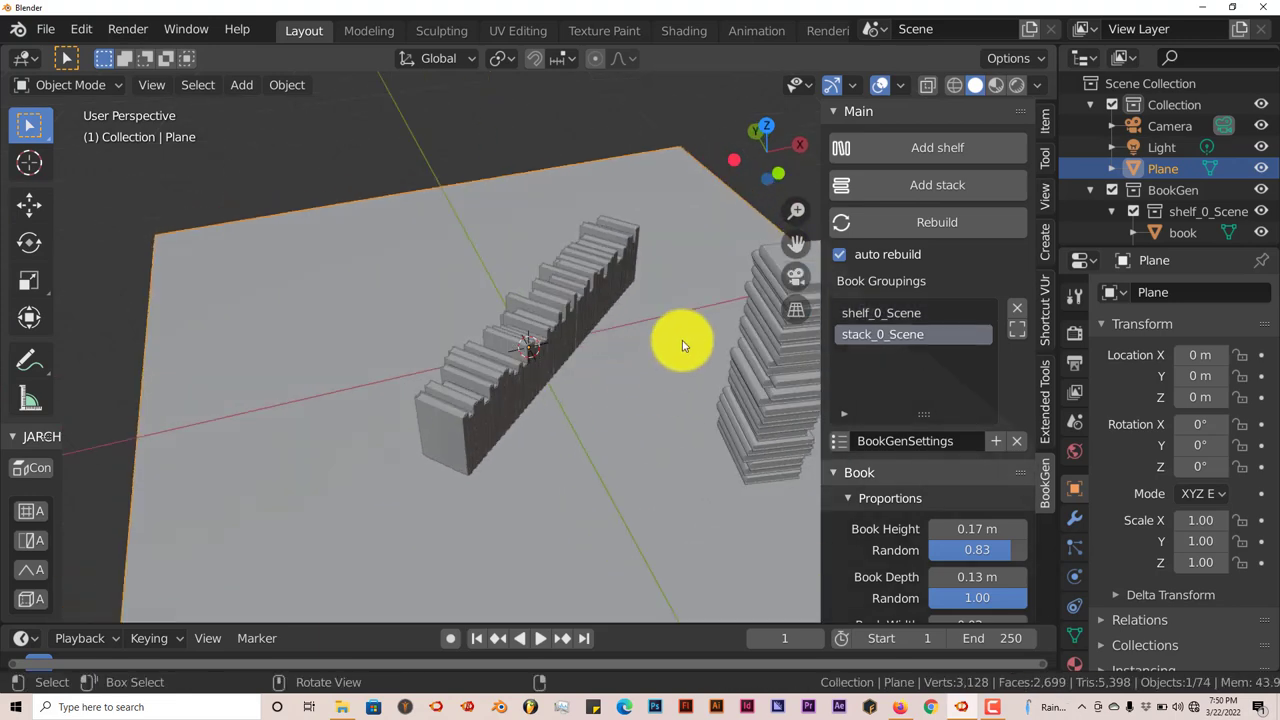
Orbit and zoom around the thin-book shelf row and stack_0_Scene pile to inspect them
{"action": "middle_click_drag", "start_coordinate": [784, 244], "coordinate": [437, 313]}
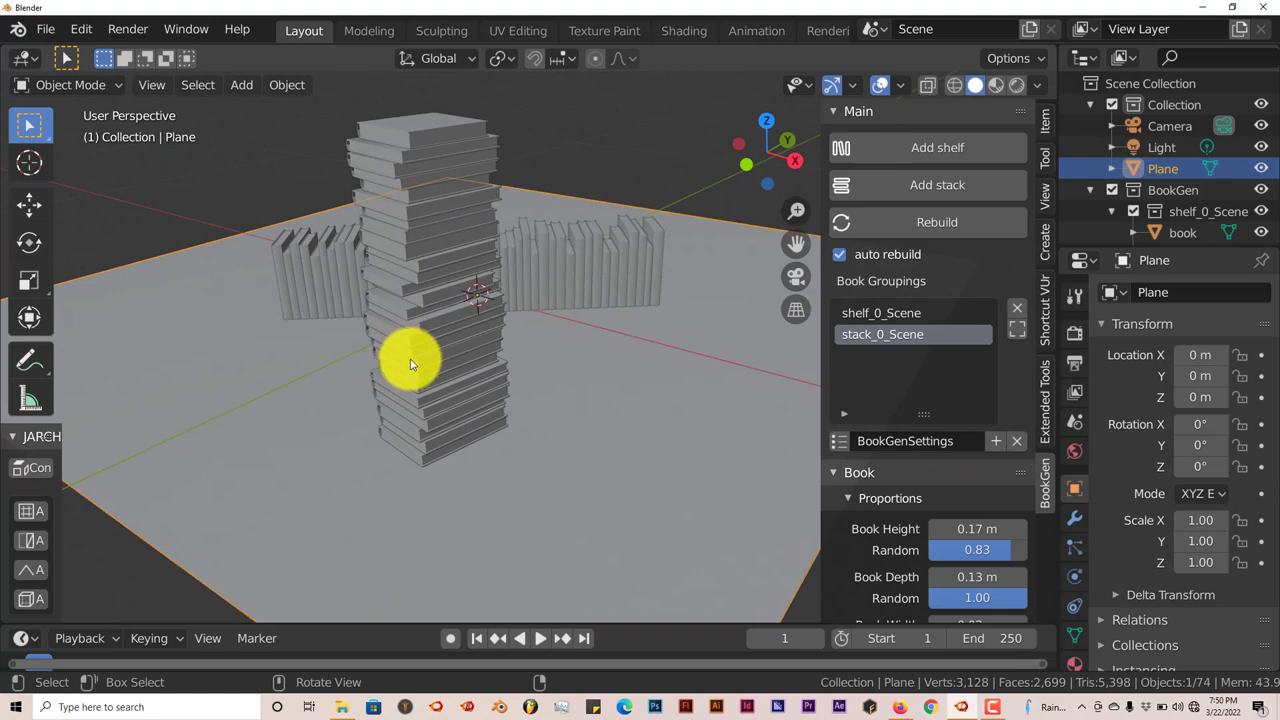
{"action": "middle_click_drag", "start_coordinate": [419, 364], "coordinate": [447, 336]}
{"action": "scroll", "coordinate": [486, 306], "scroll_direction": "up", "scroll_amount": 4}
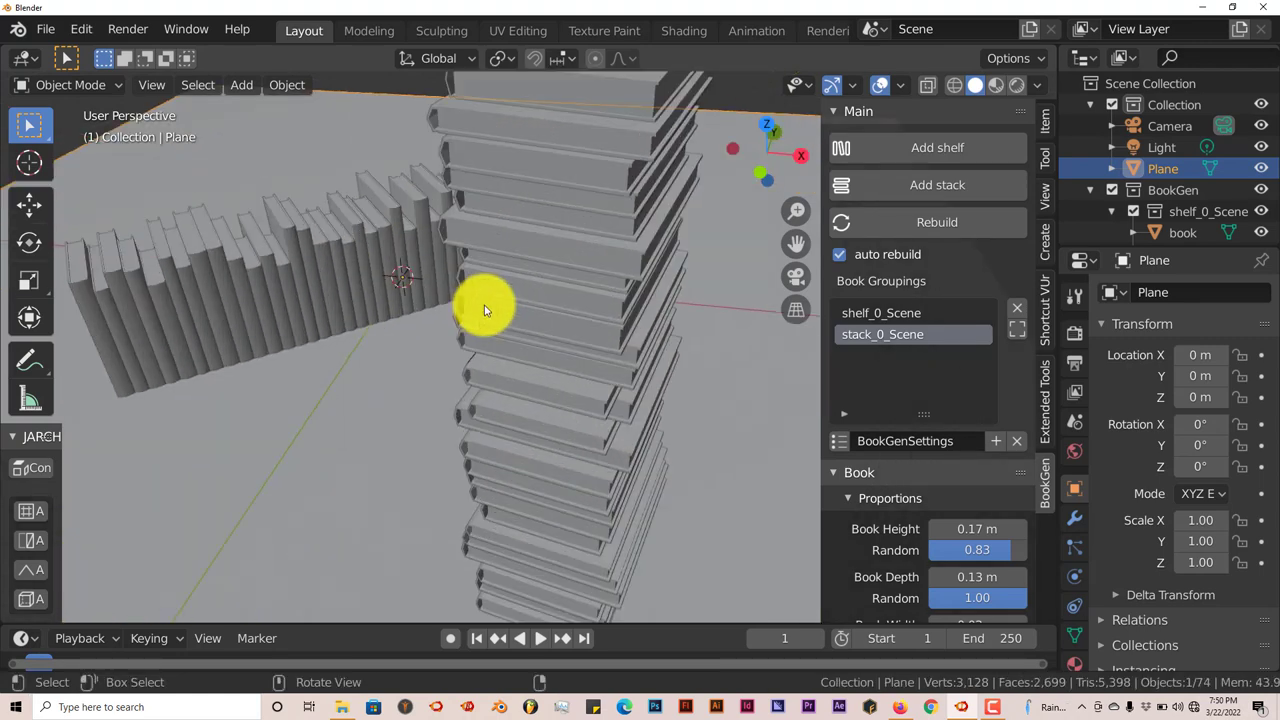
{"action": "scroll", "coordinate": [481, 321], "scroll_direction": "down", "scroll_amount": 4}
{"action": "middle_click_drag", "start_coordinate": [476, 385], "coordinate": [454, 281]}
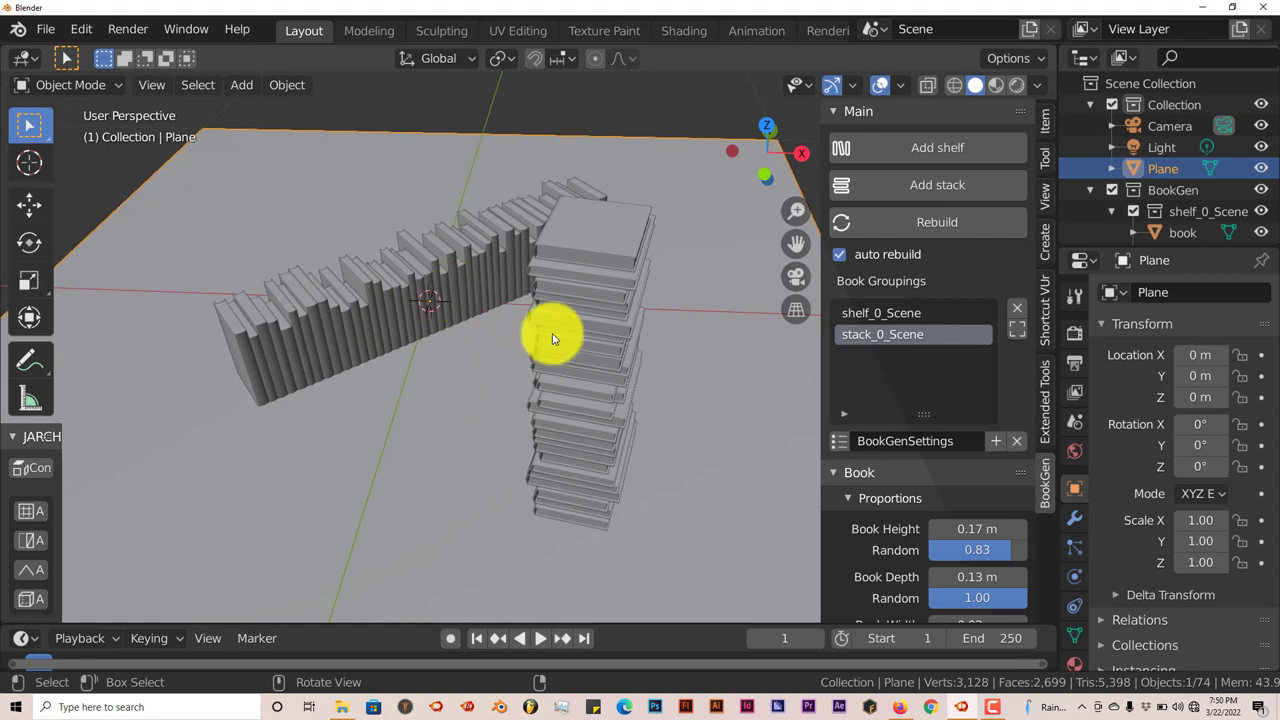
{"action": "middle_click_drag", "start_coordinate": [560, 334], "coordinate": [575, 345]}
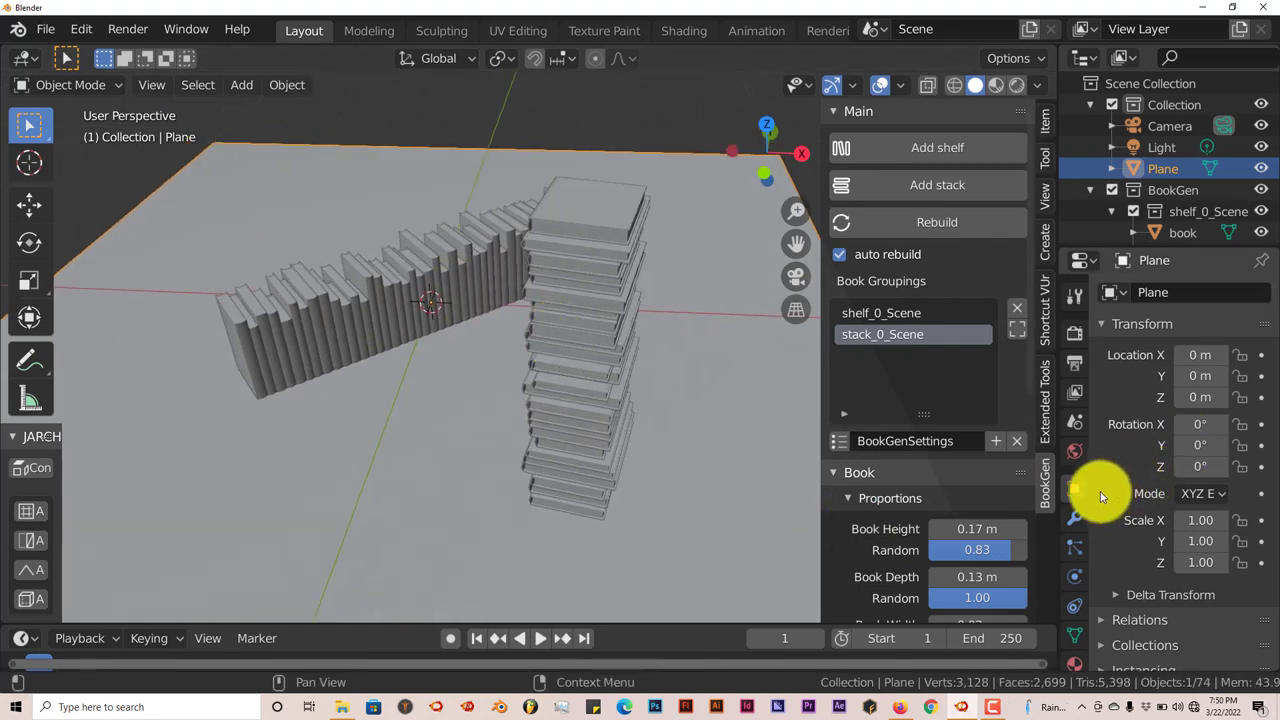
{"action": "scroll", "coordinate": [953, 495], "scroll_direction": "down", "scroll_amount": 2}
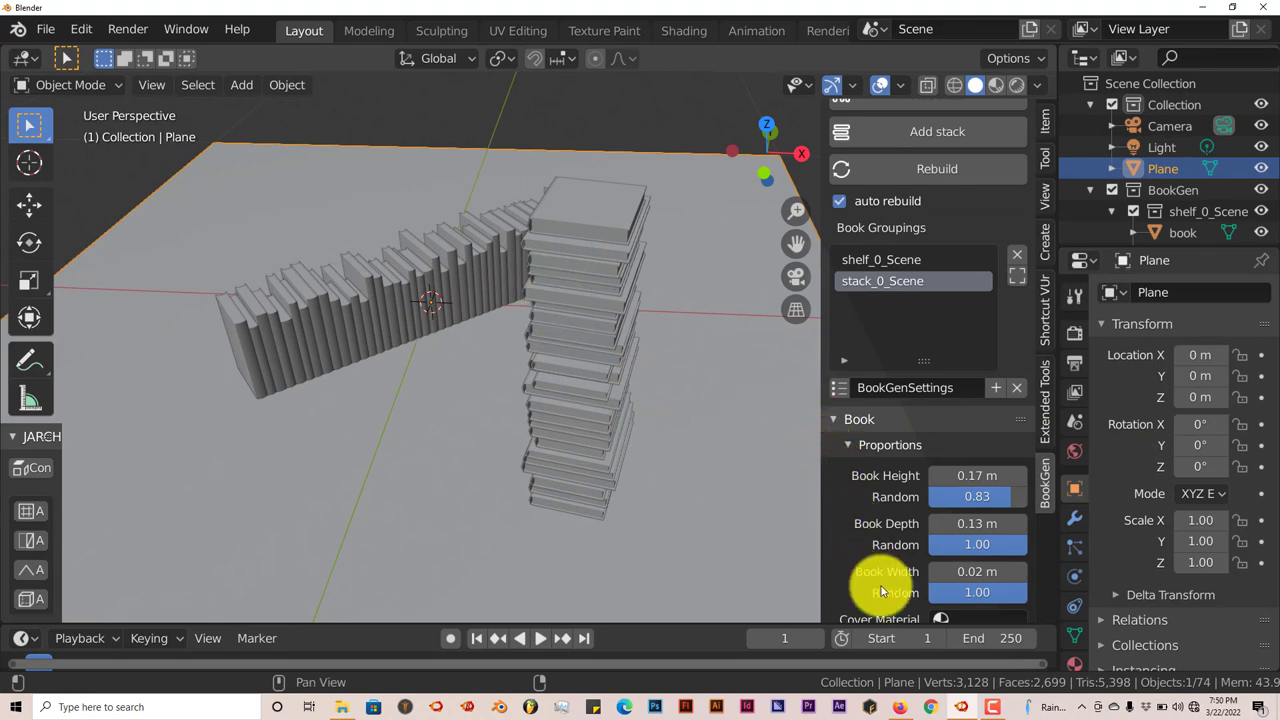
Bring up the BookGen page in Firefox and read its Installation and Getting started notes
{"action": "left_click", "coordinate": [900, 708]}
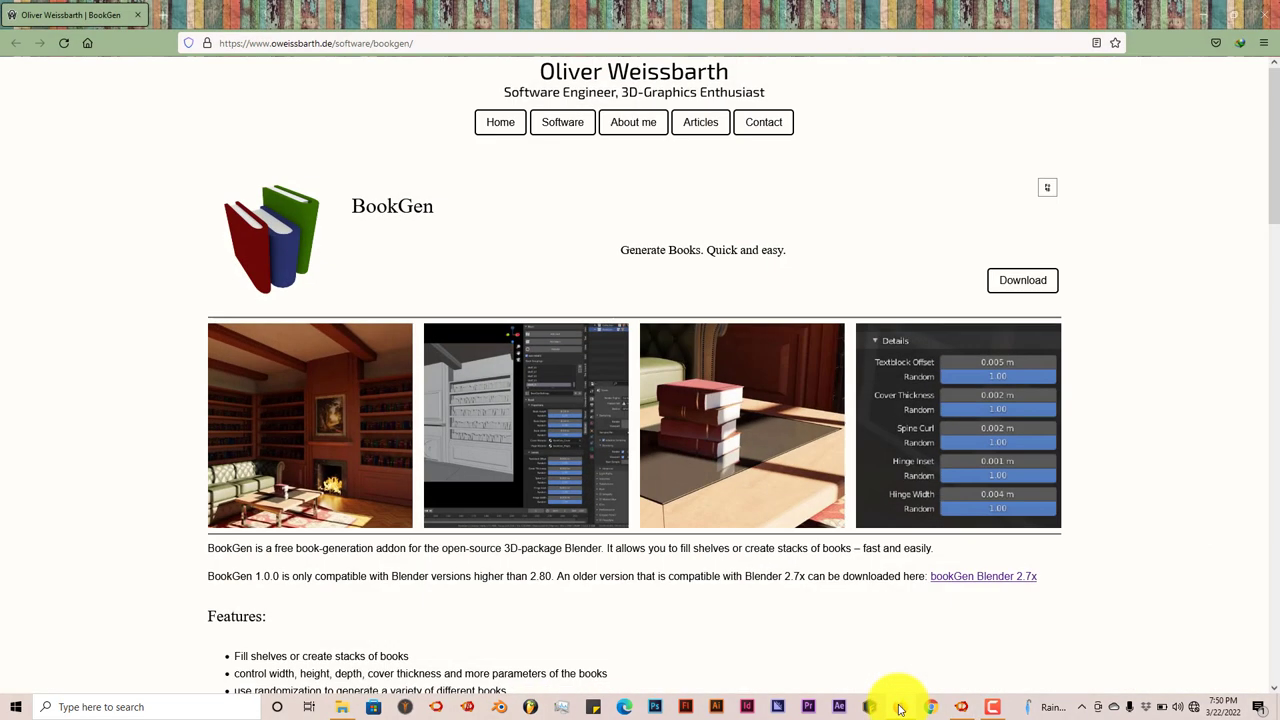
{"action": "scroll", "coordinate": [716, 492], "scroll_direction": "down", "scroll_amount": 3}
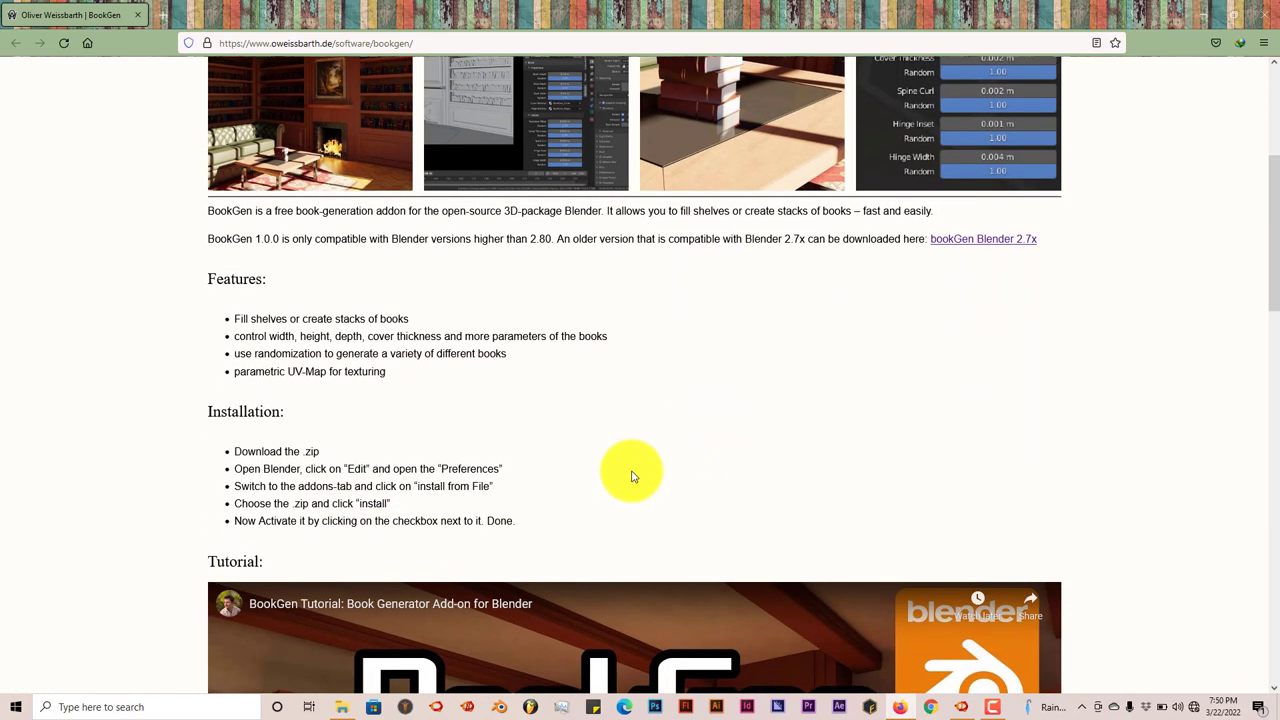
{"action": "scroll", "coordinate": [587, 474], "scroll_direction": "down", "scroll_amount": 5}
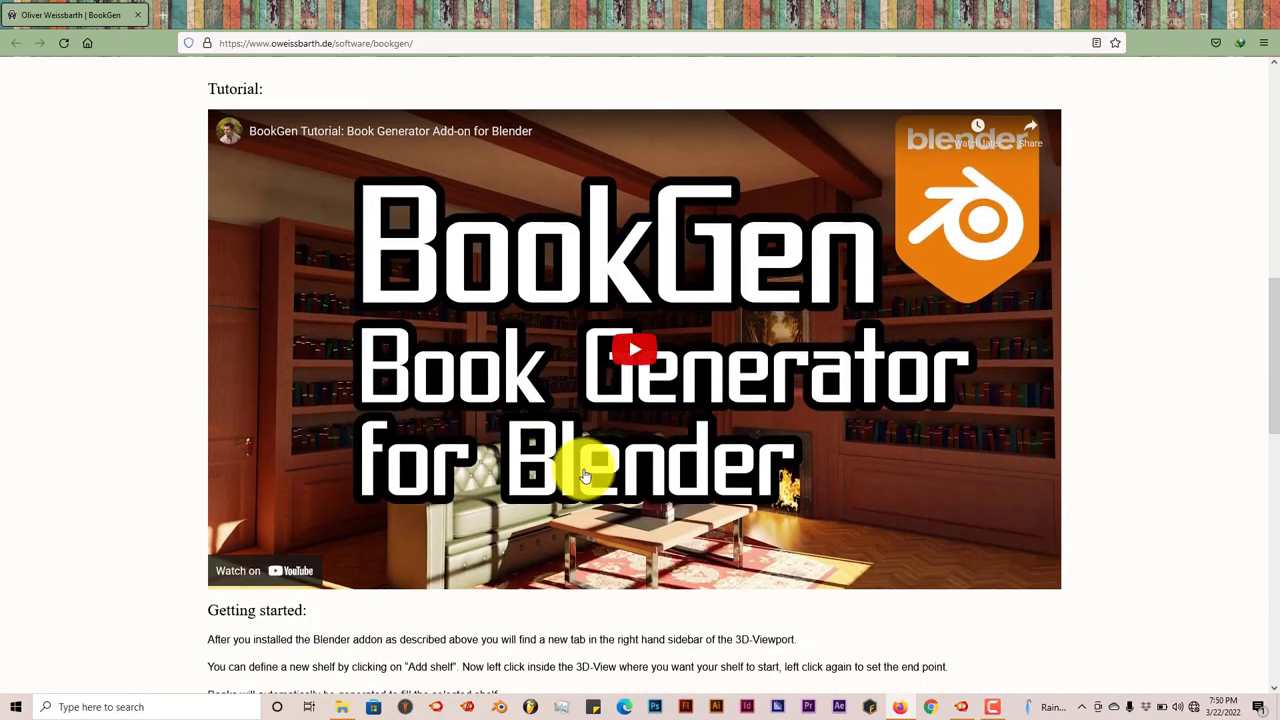
{"action": "scroll", "coordinate": [585, 475], "scroll_direction": "down", "scroll_amount": 3}
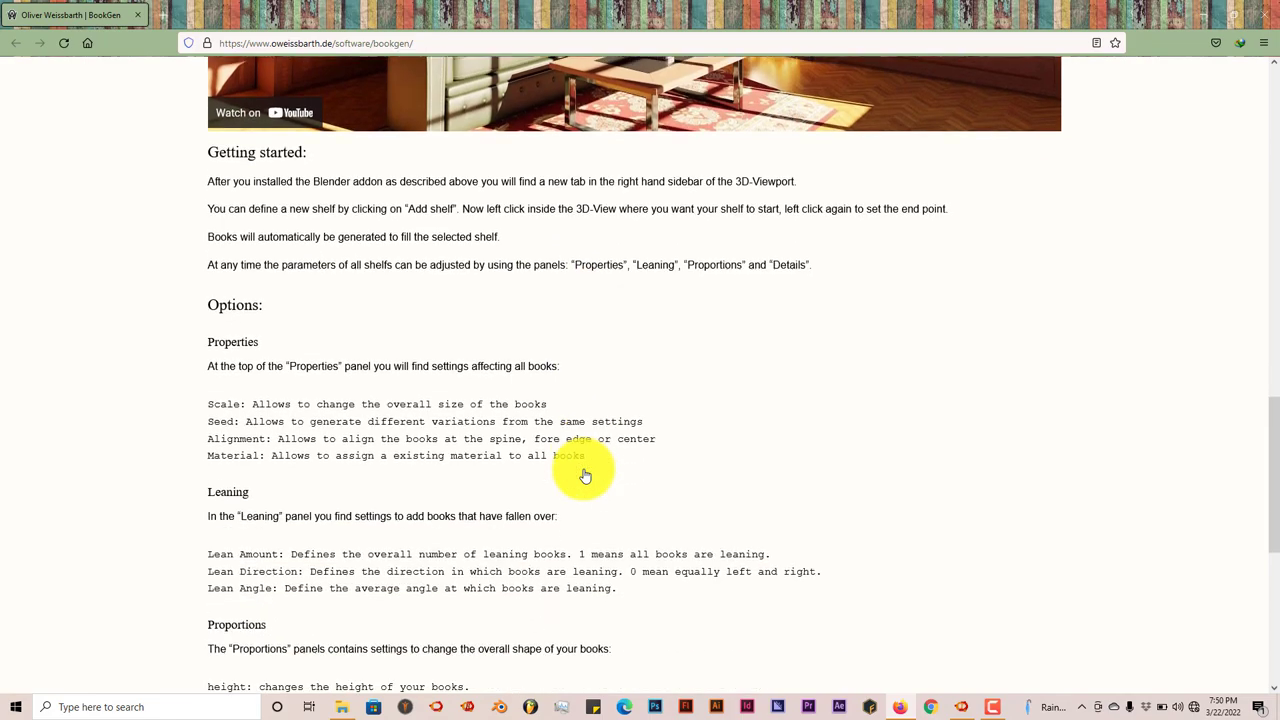
{"action": "scroll", "coordinate": [585, 475], "scroll_direction": "up", "scroll_amount": 6}
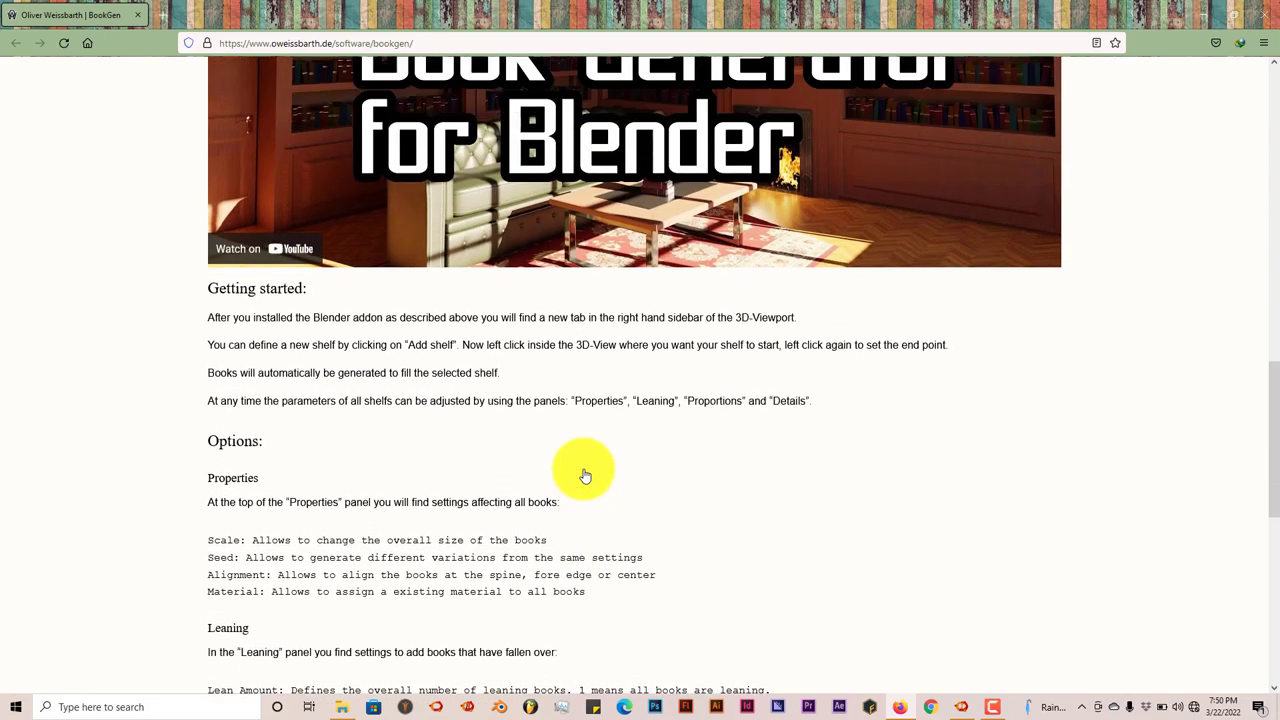
{"action": "scroll", "coordinate": [585, 475], "scroll_direction": "up", "scroll_amount": 3}
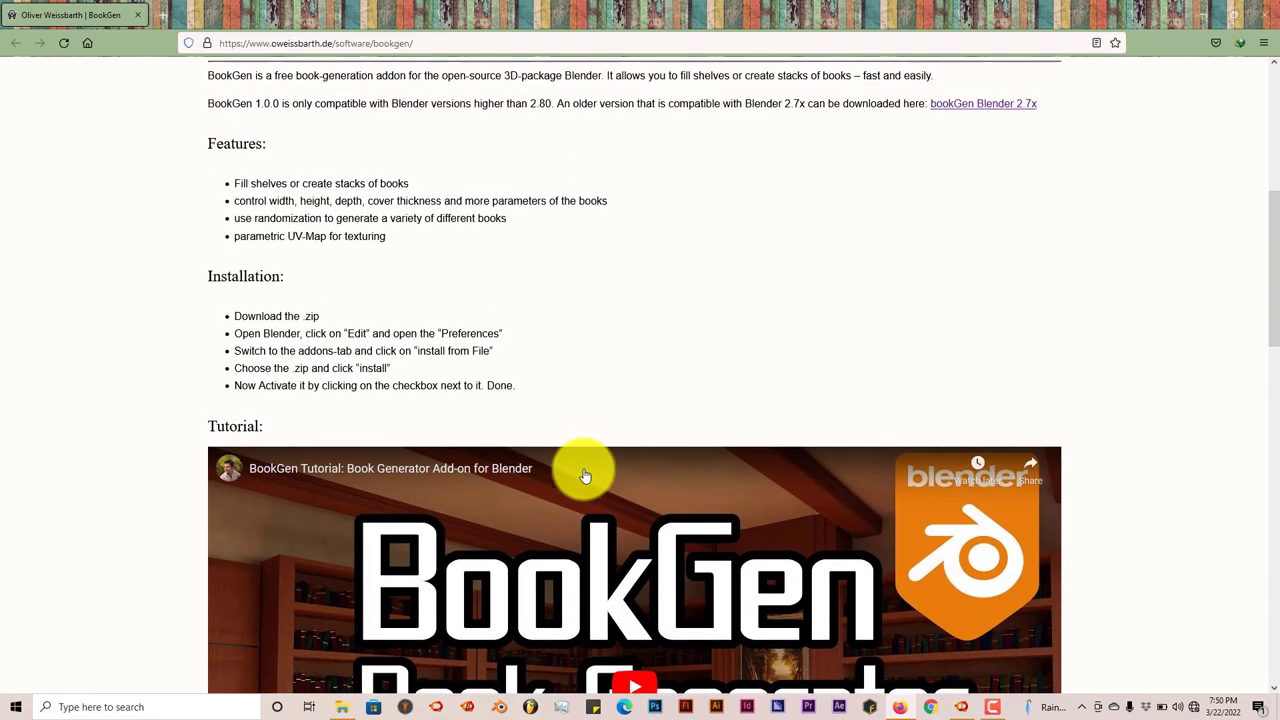
{"action": "scroll", "coordinate": [585, 475], "scroll_direction": "up", "scroll_amount": 3}
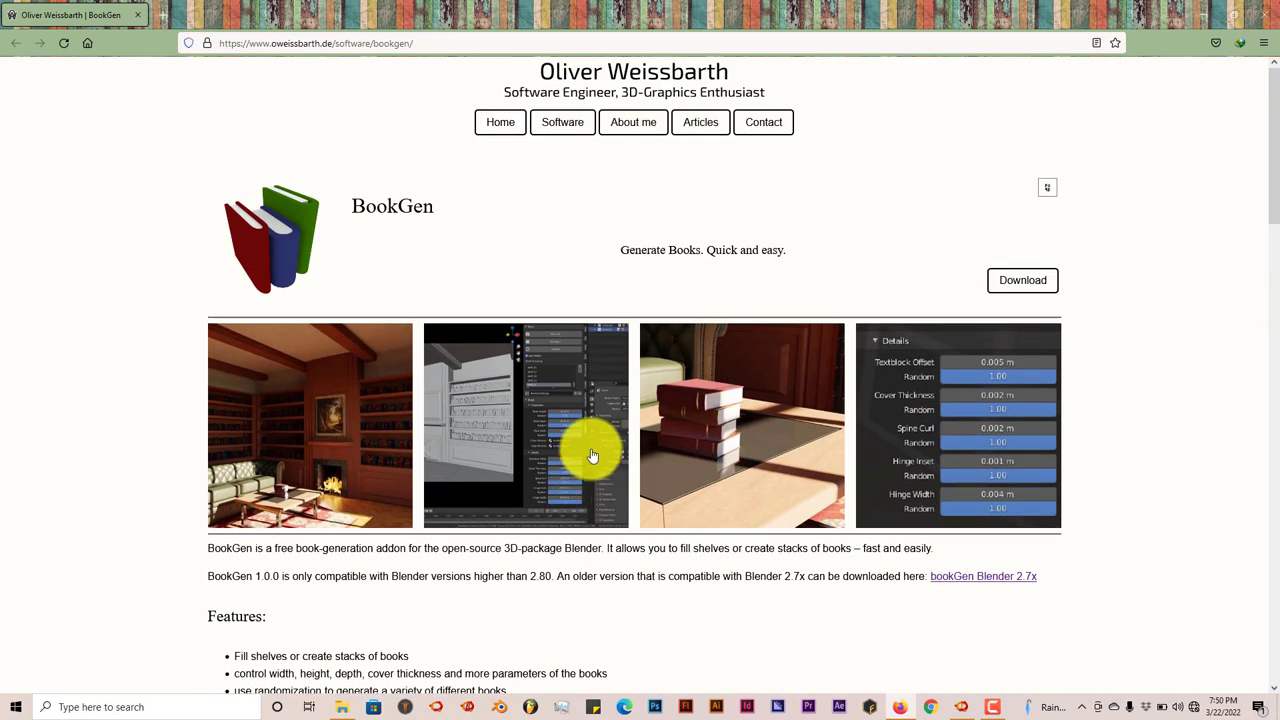
{"action": "scroll", "coordinate": [436, 392], "scroll_direction": "down", "scroll_amount": 2}
{"action": "scroll", "coordinate": [464, 430], "scroll_direction": "down", "scroll_amount": 1}
{"action": "scroll", "coordinate": [491, 459], "scroll_direction": "down", "scroll_amount": 1}
Read the BookGen Options section, then minimize Firefox to return to the Blender scene
{"action": "scroll", "coordinate": [523, 491], "scroll_direction": "down", "scroll_amount": 4}
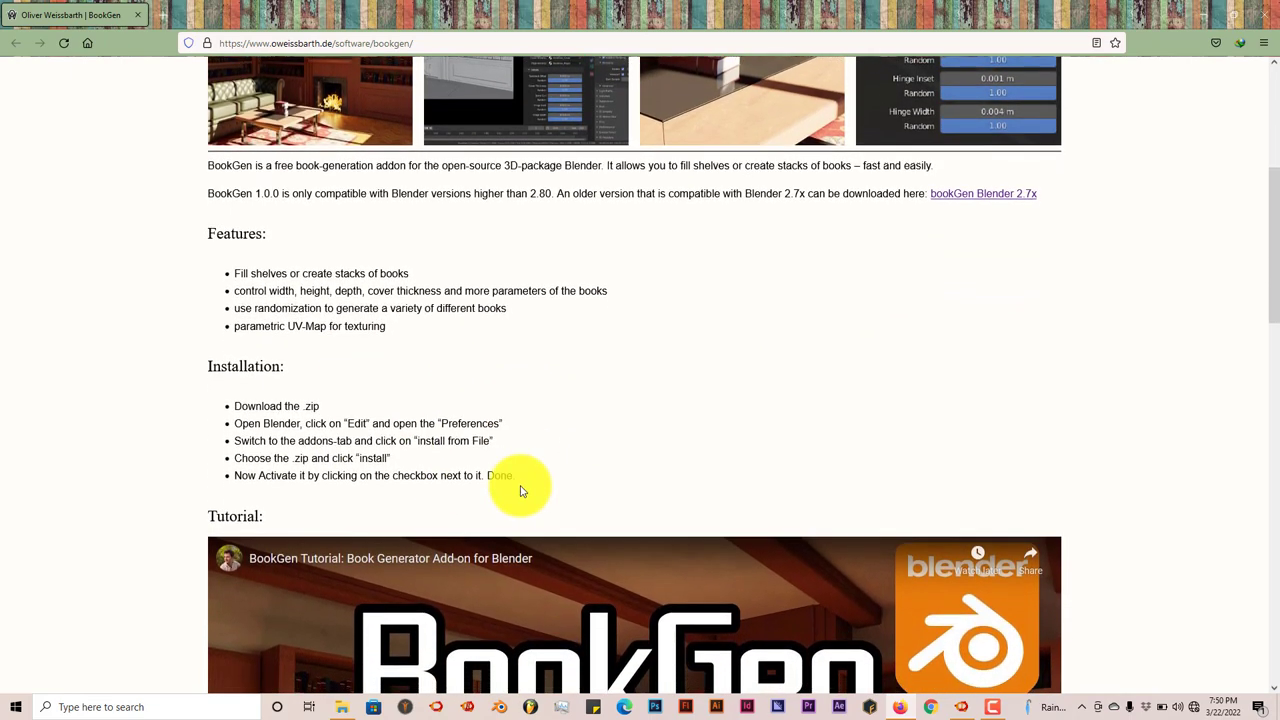
{"action": "scroll", "coordinate": [532, 510], "scroll_direction": "down", "scroll_amount": 3}
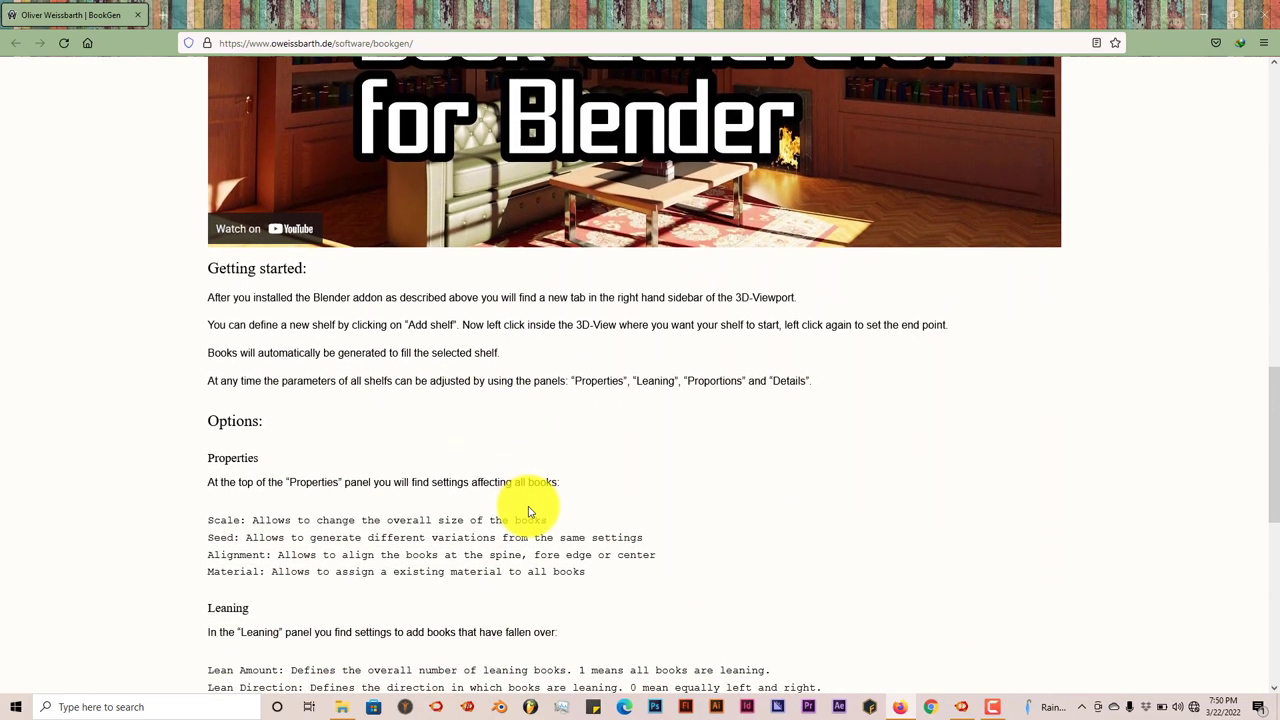
{"action": "scroll", "coordinate": [530, 511], "scroll_direction": "down", "scroll_amount": 1}
{"action": "scroll", "coordinate": [530, 511], "scroll_direction": "down", "scroll_amount": 2}
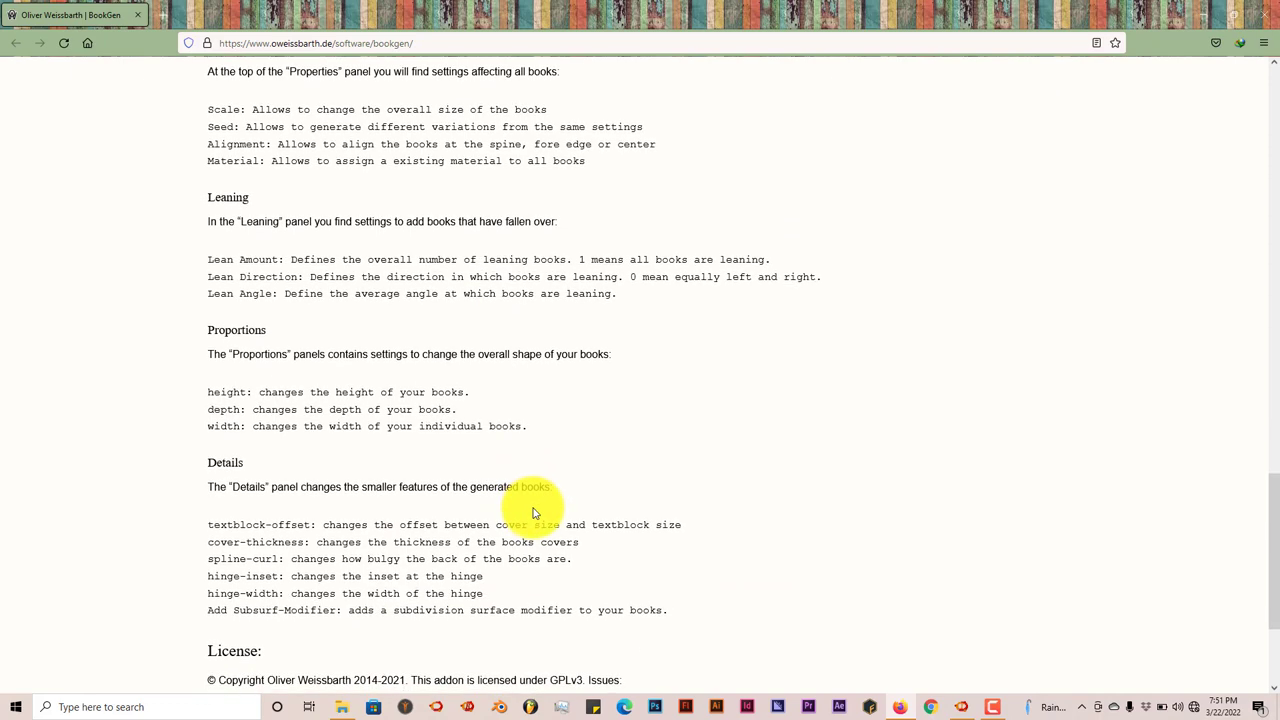
{"action": "scroll", "coordinate": [532, 513], "scroll_direction": "down", "scroll_amount": 2}
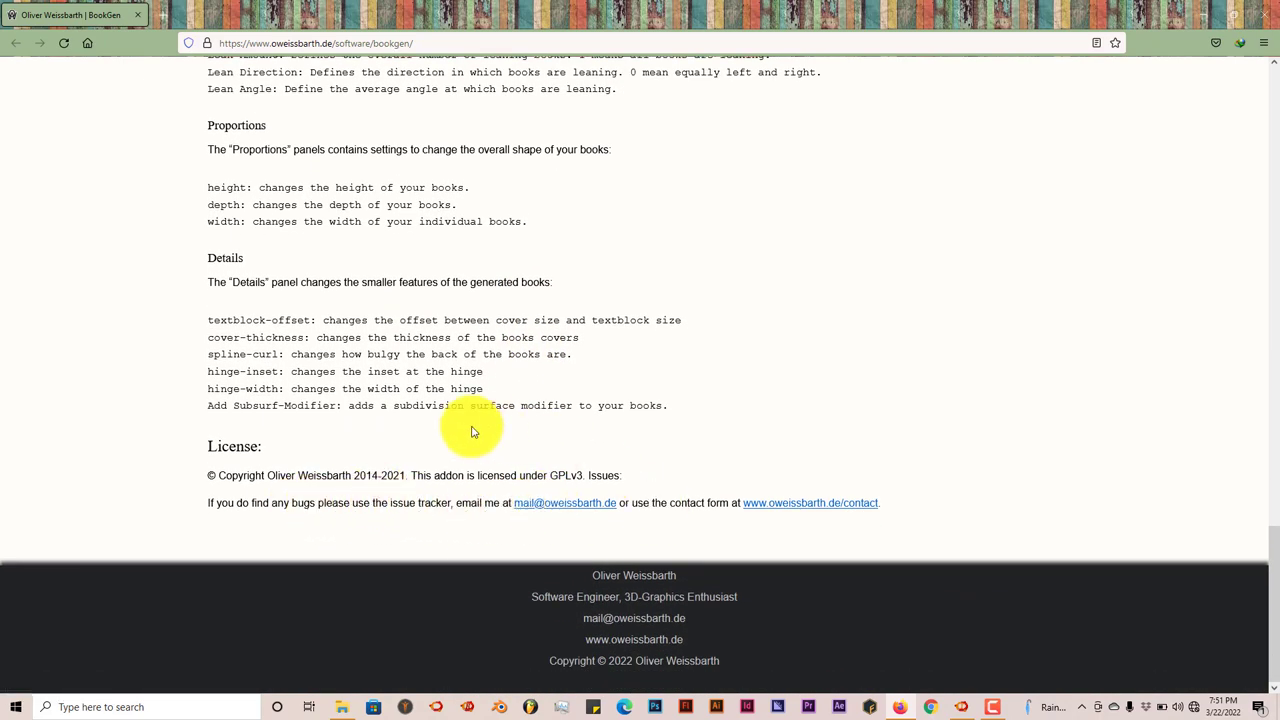
{"action": "scroll", "coordinate": [474, 432], "scroll_direction": "up", "scroll_amount": 2}
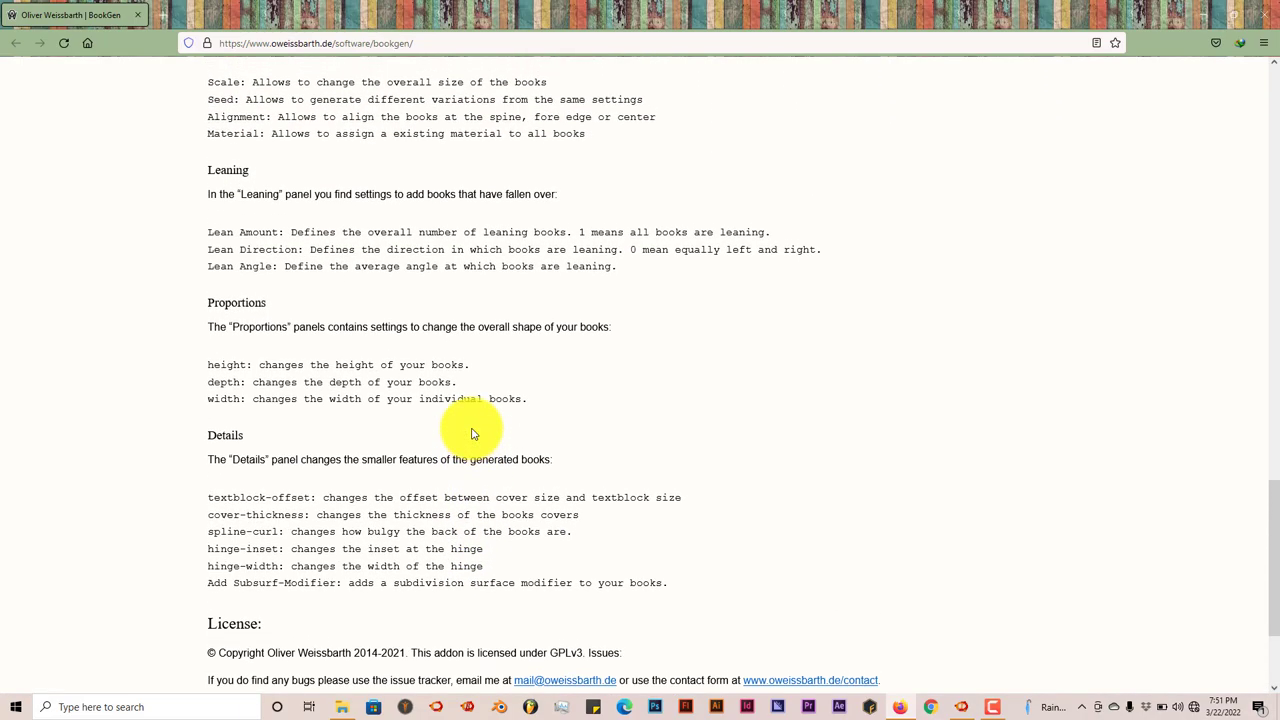
{"action": "scroll", "coordinate": [472, 430], "scroll_direction": "up", "scroll_amount": 1}
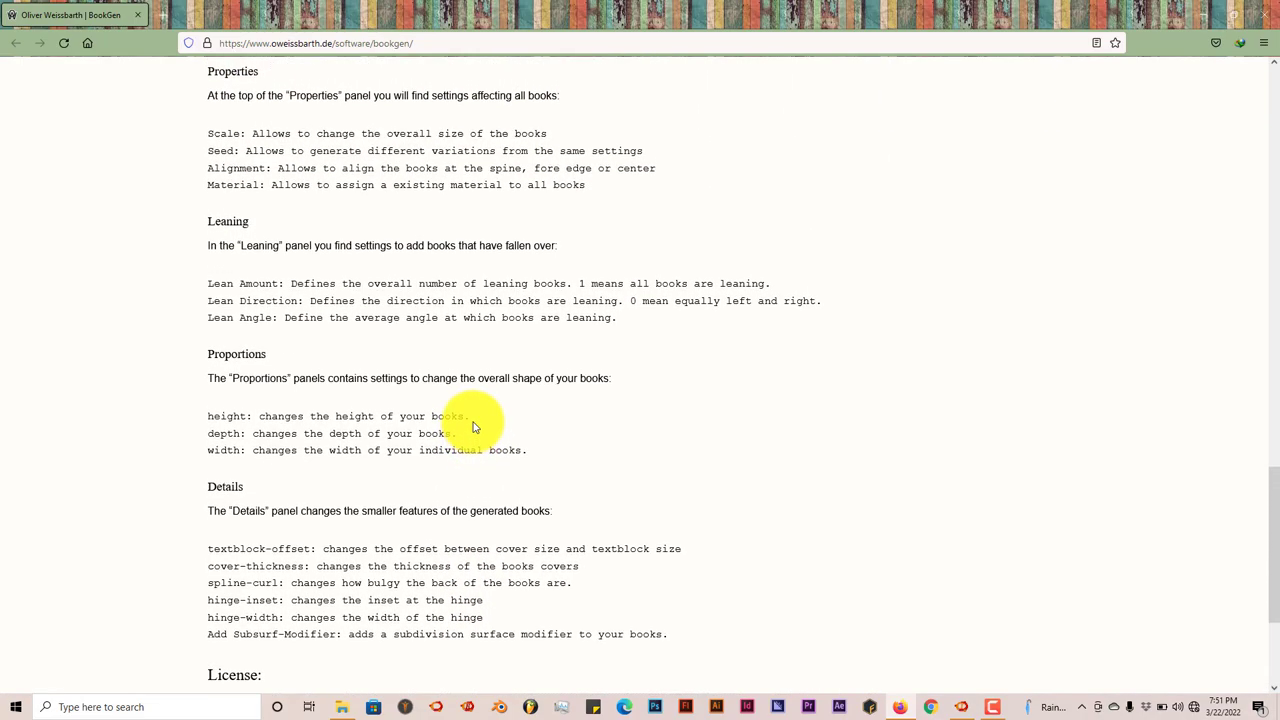
{"action": "scroll", "coordinate": [474, 427], "scroll_direction": "up", "scroll_amount": 1}
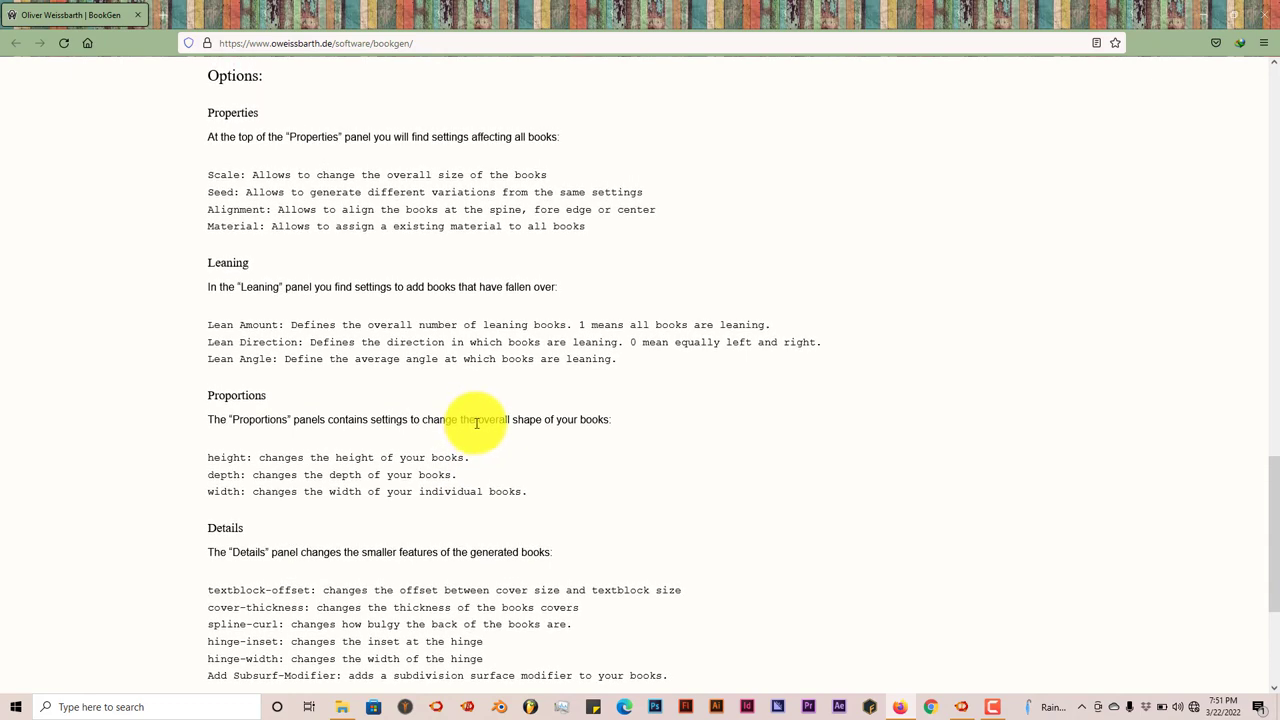
{"action": "scroll", "coordinate": [476, 421], "scroll_direction": "up", "scroll_amount": 3}
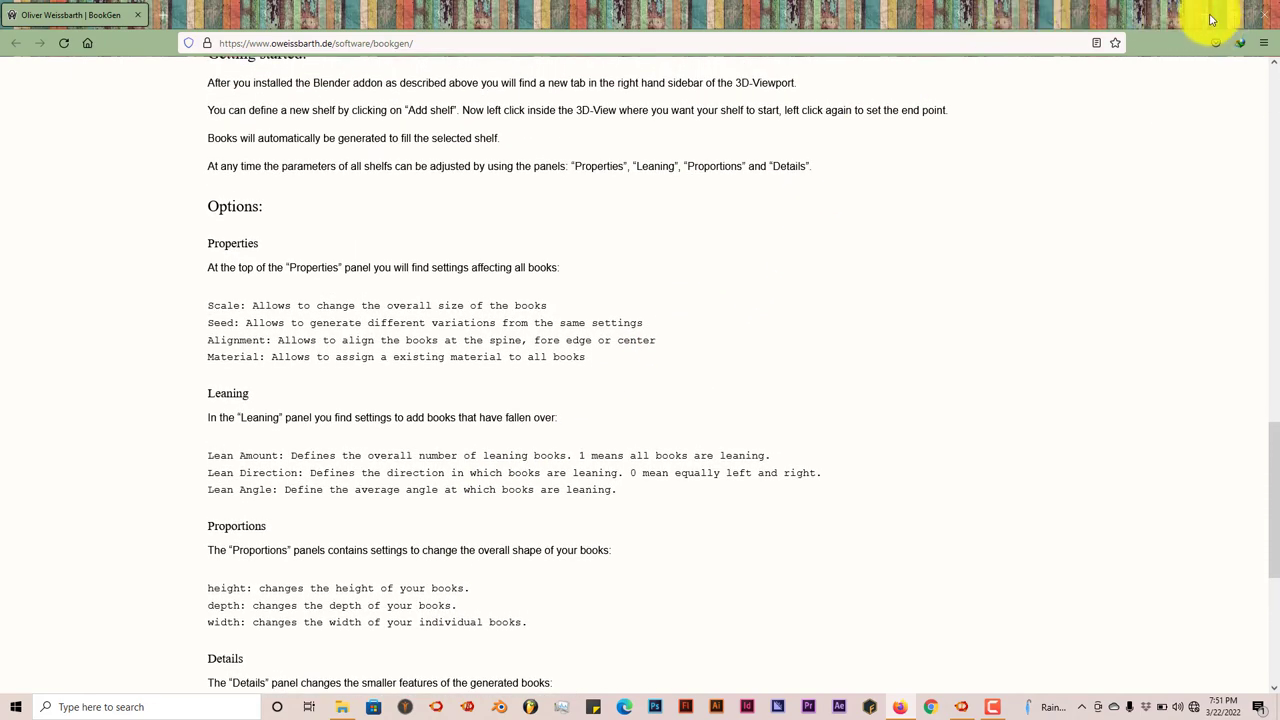
{"action": "left_click", "coordinate": [1199, 18]}
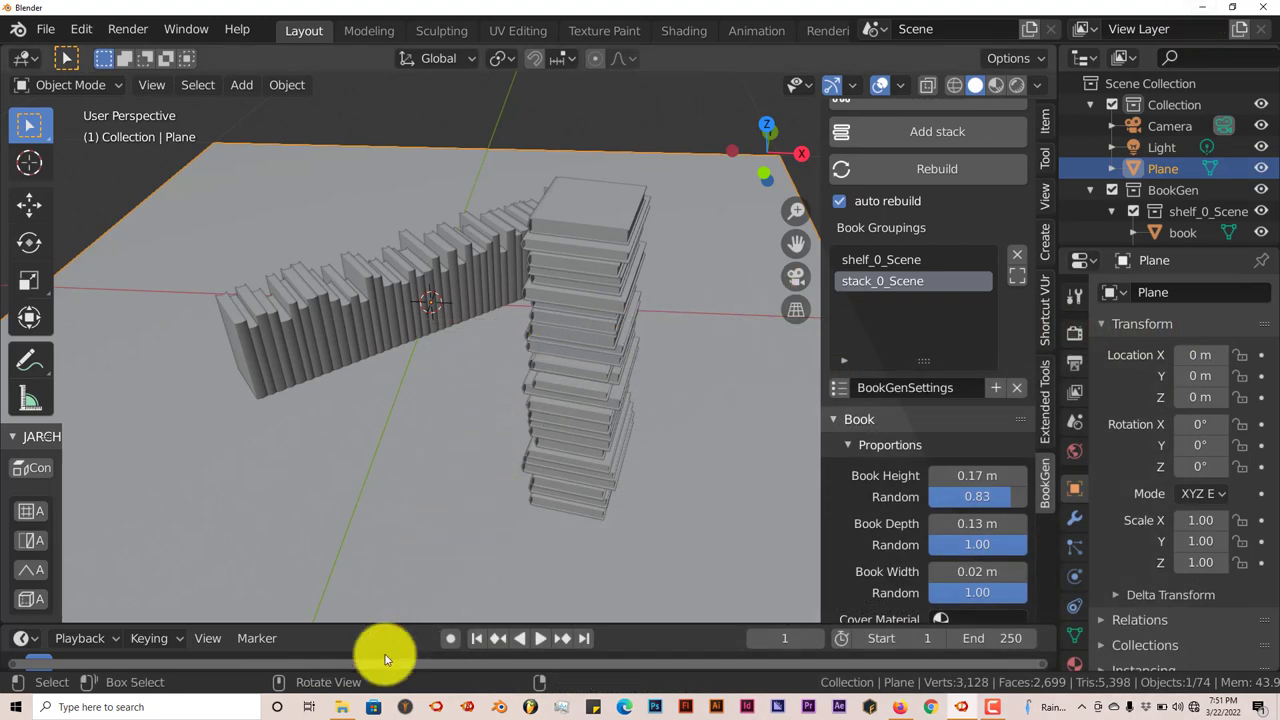
{"action": "left_click", "coordinate": [344, 707]}
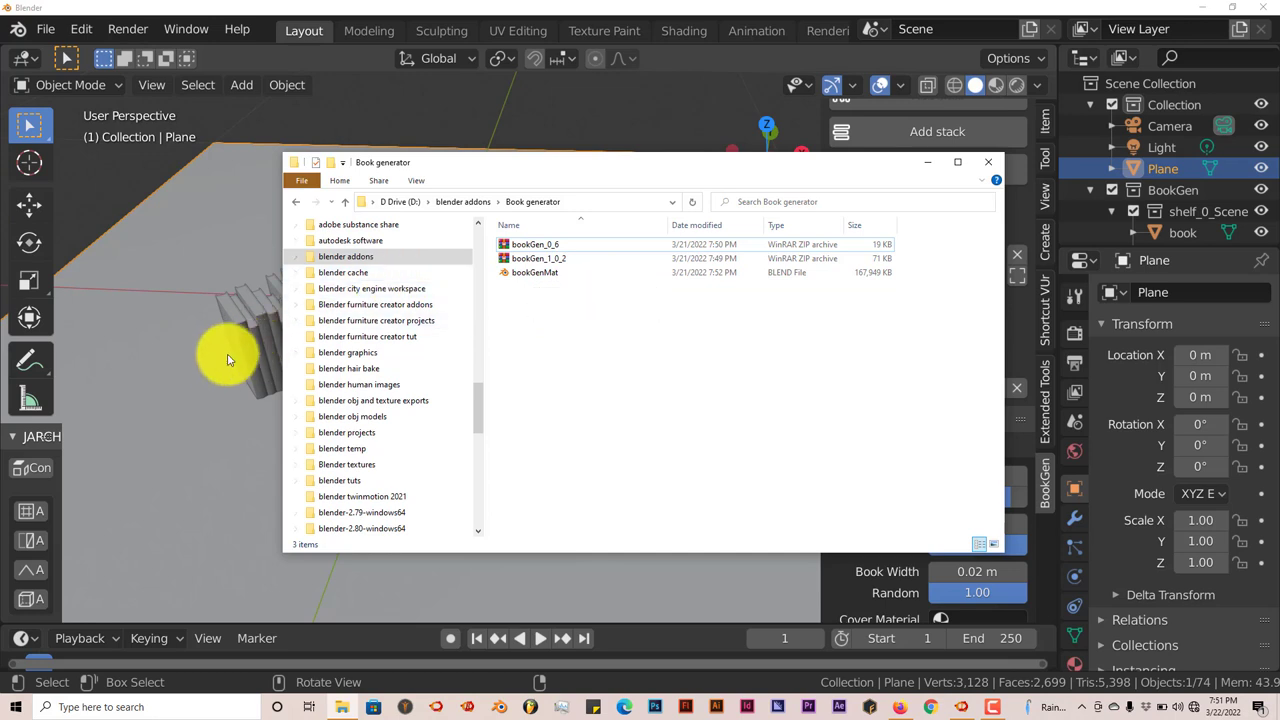
{"action": "left_click", "coordinate": [922, 165]}
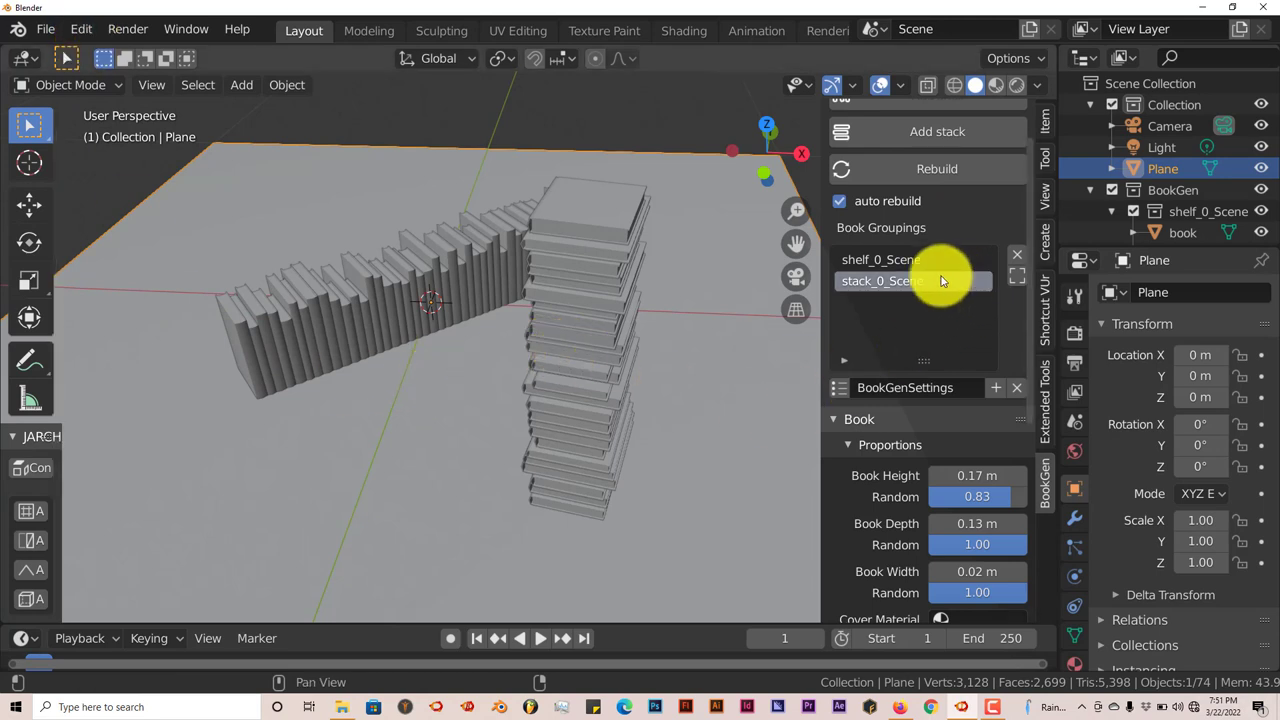
Compare the two book groupings, then leave shelf_0_Scene active and view along the shelf row
{"action": "left_click", "coordinate": [893, 262]}
{"action": "left_click", "coordinate": [896, 281]}
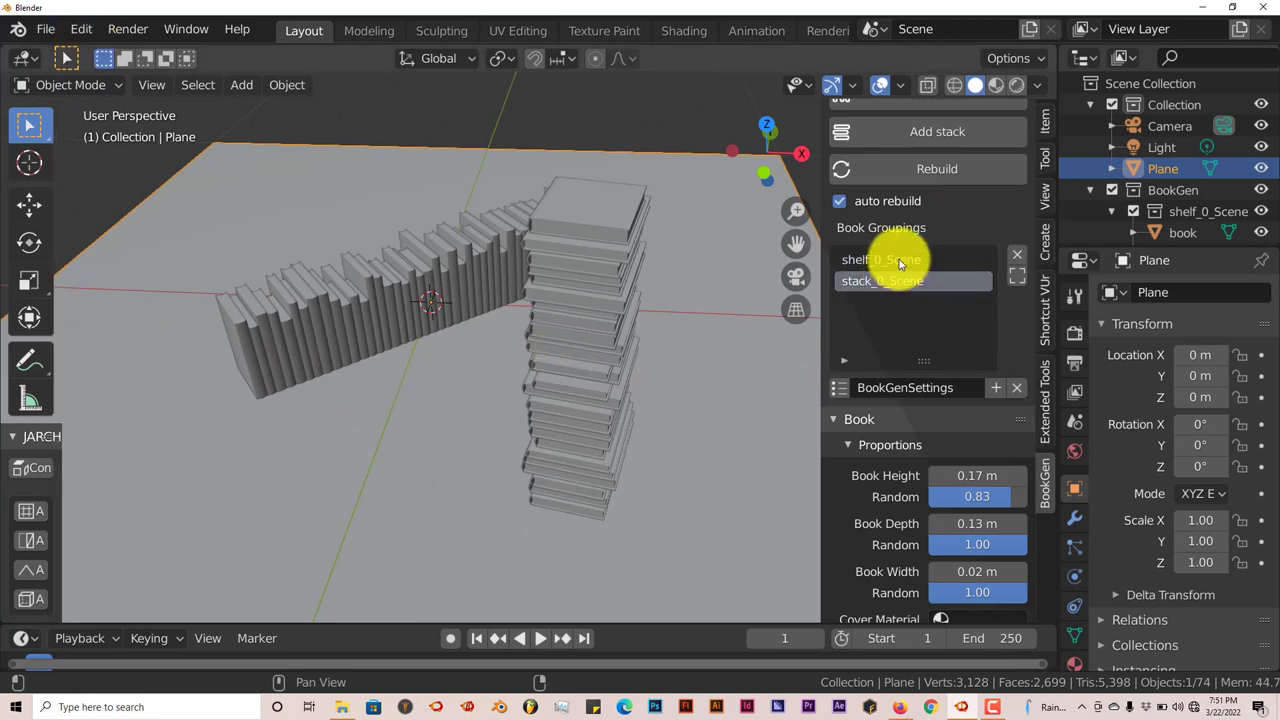
{"action": "left_click", "coordinate": [899, 280]}
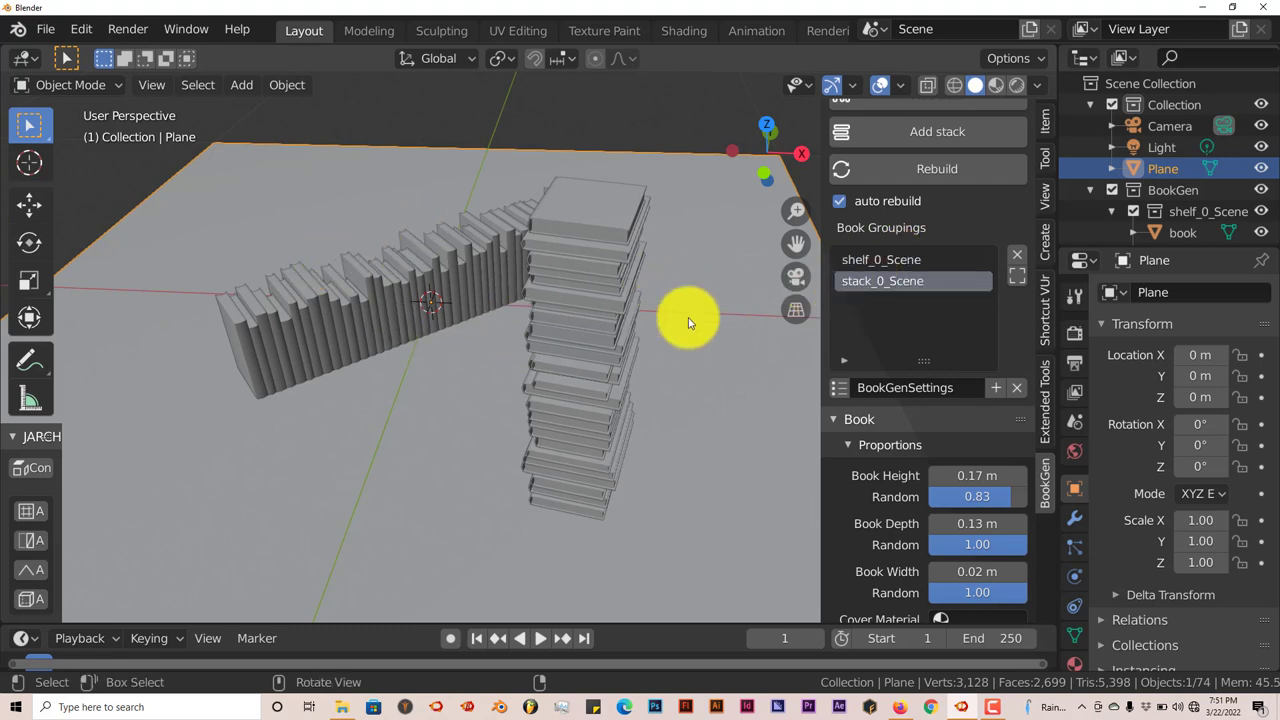
{"action": "left_click", "coordinate": [870, 261]}
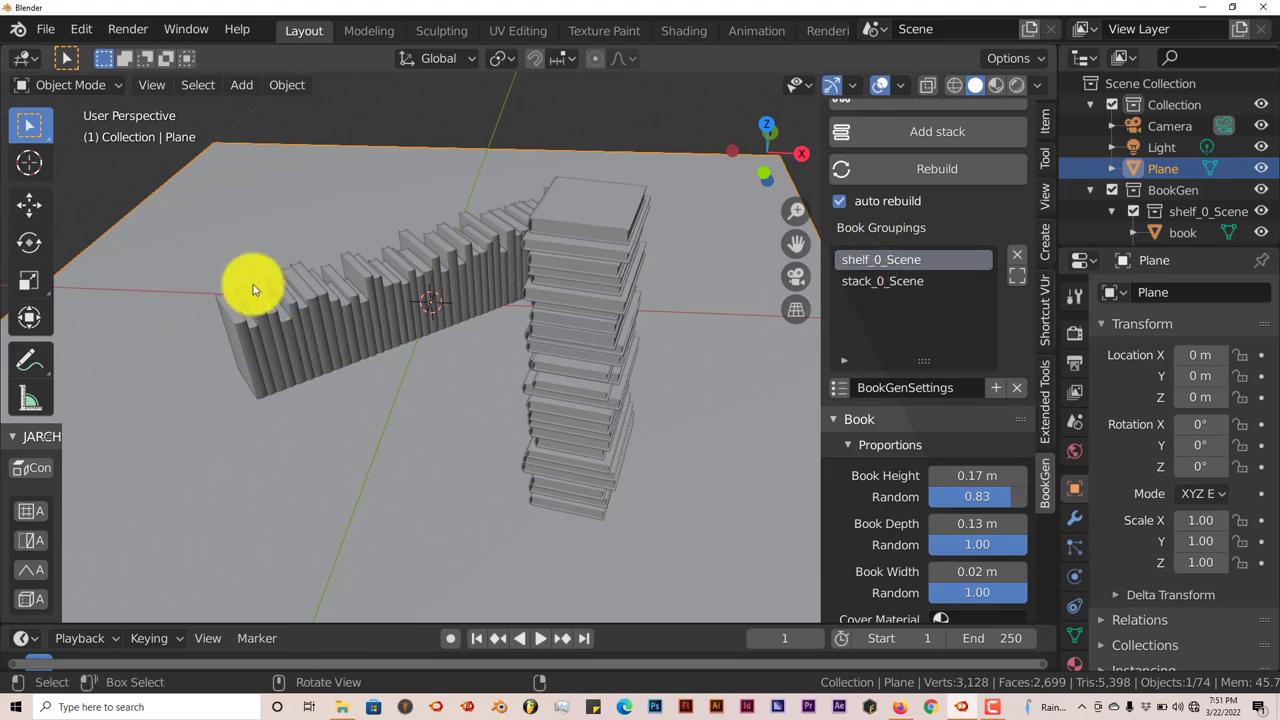
{"action": "middle_click_drag", "start_coordinate": [420, 325], "coordinate": [580, 251]}
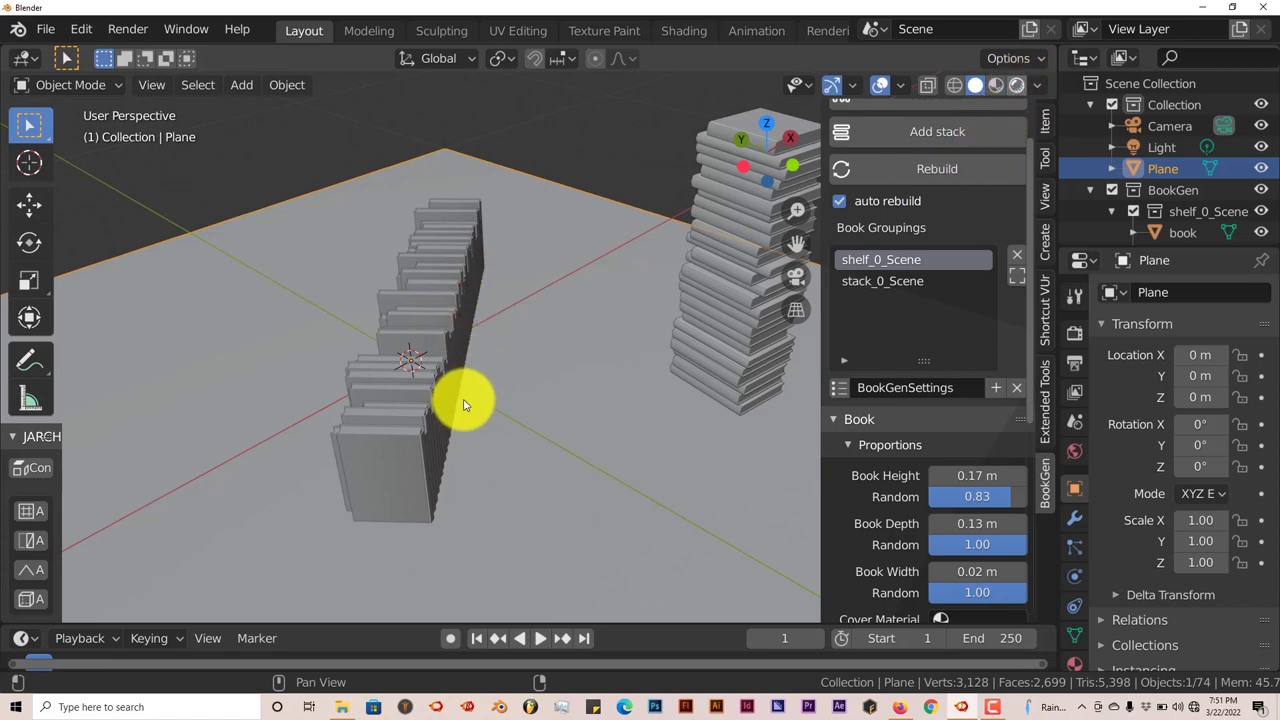
Switch to rendered shading and raise the World background colour's Value to 1.0 (white)
{"action": "left_click", "coordinate": [467, 277]}
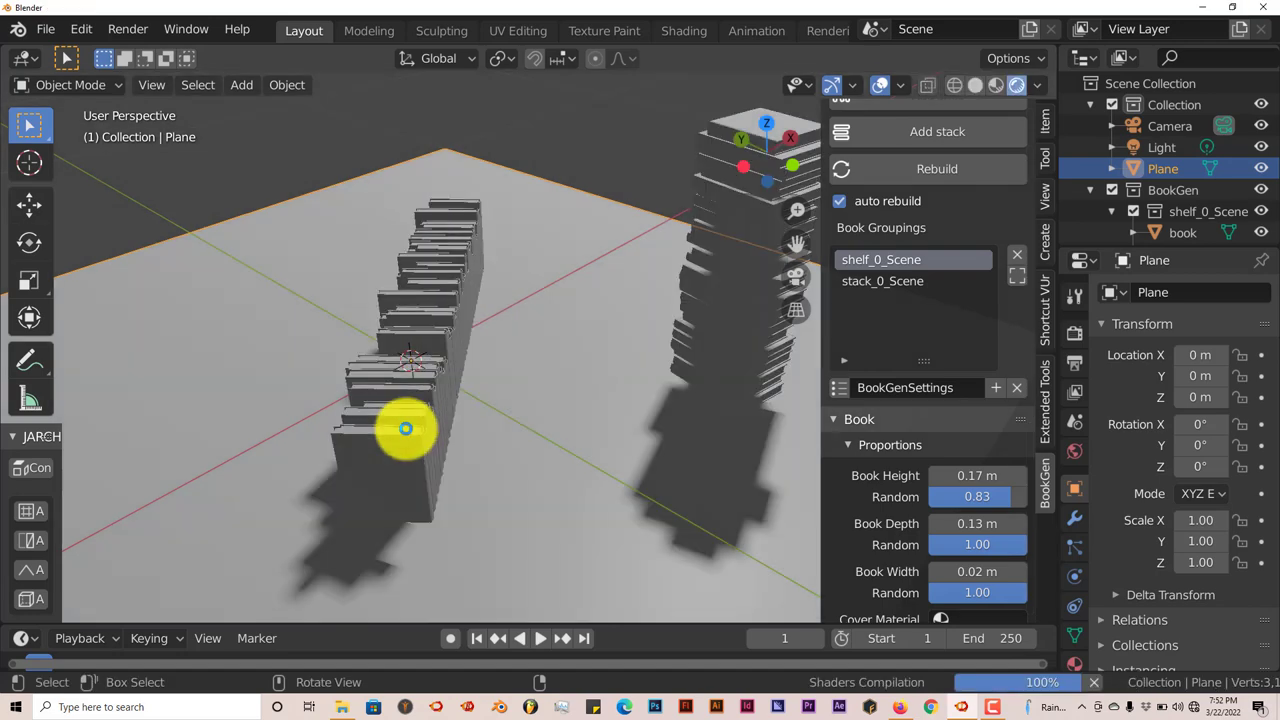
{"action": "mouse_move", "coordinate": [400, 429]}
{"action": "middle_mouse_down"}
{"action": "mouse_move", "coordinate": [523, 400]}
{"action": "mouse_move", "coordinate": [408, 409]}
{"action": "middle_mouse_up"}
{"action": "left_click", "coordinate": [1075, 451]}
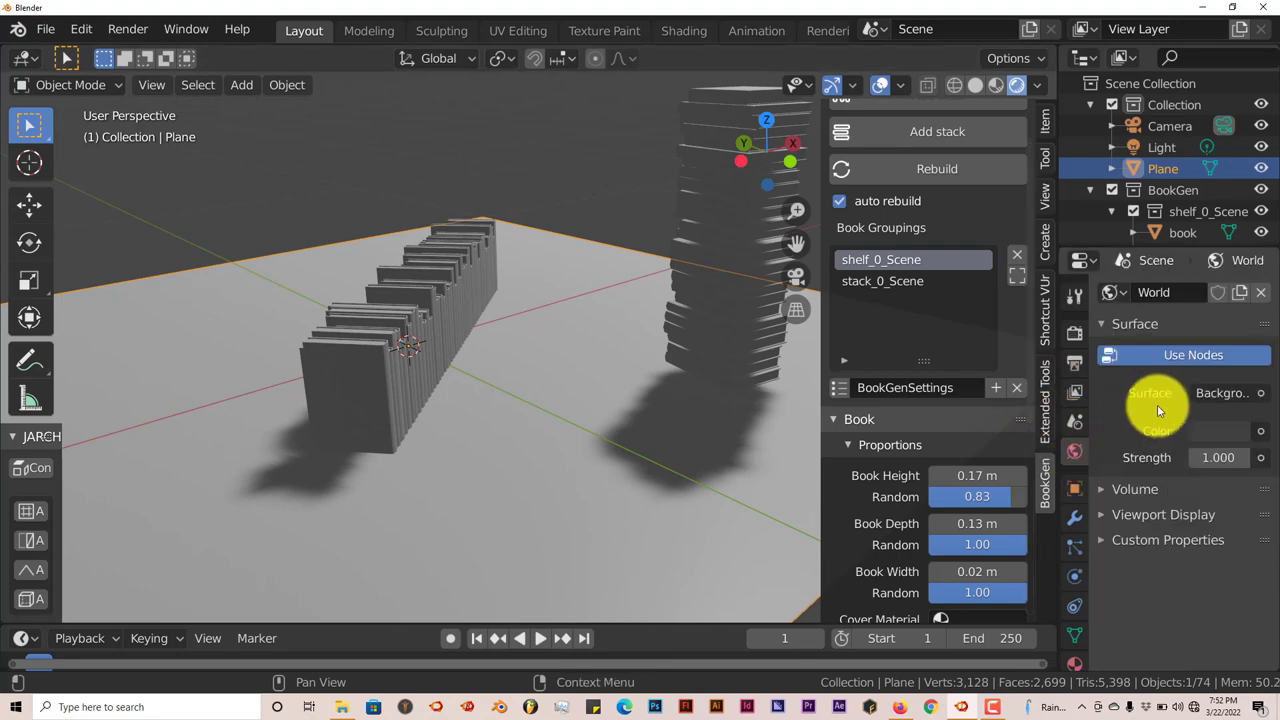
{"action": "left_click", "coordinate": [1220, 431]}
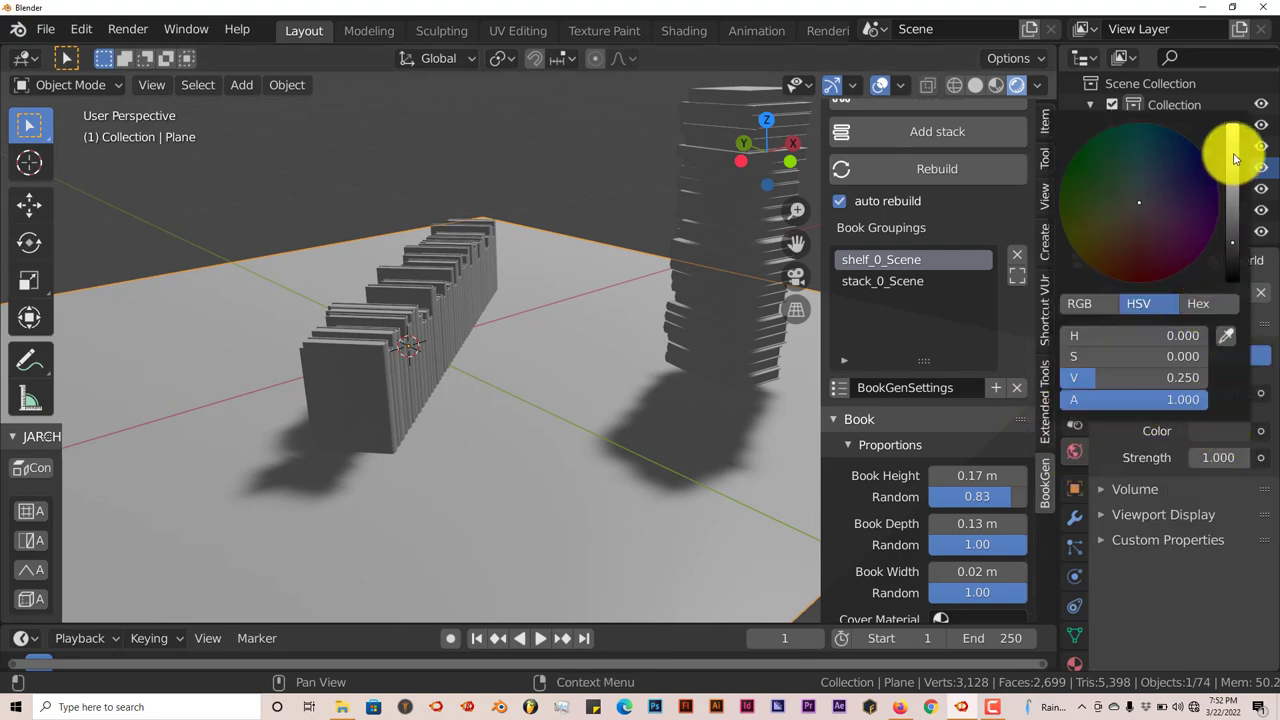
{"action": "left_click", "coordinate": [1235, 140]}
{"action": "middle_click_drag", "start_coordinate": [588, 460], "coordinate": [465, 477]}
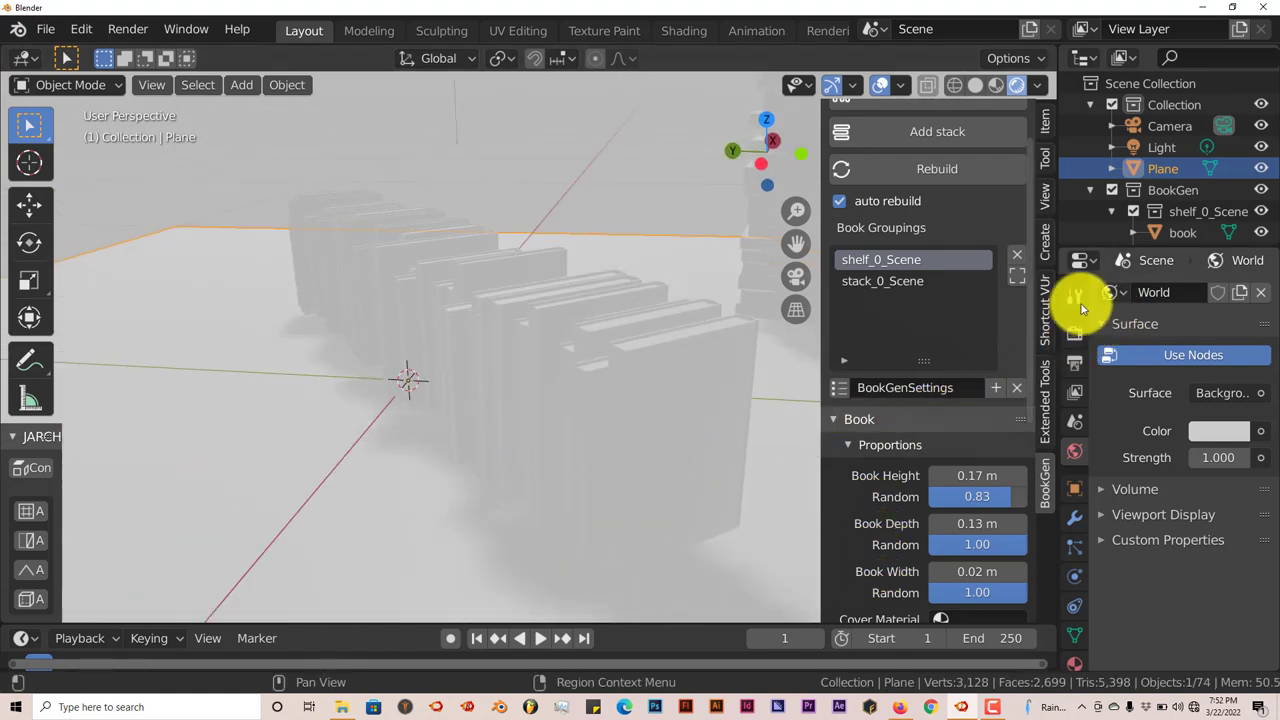
{"action": "left_click", "coordinate": [1075, 333]}
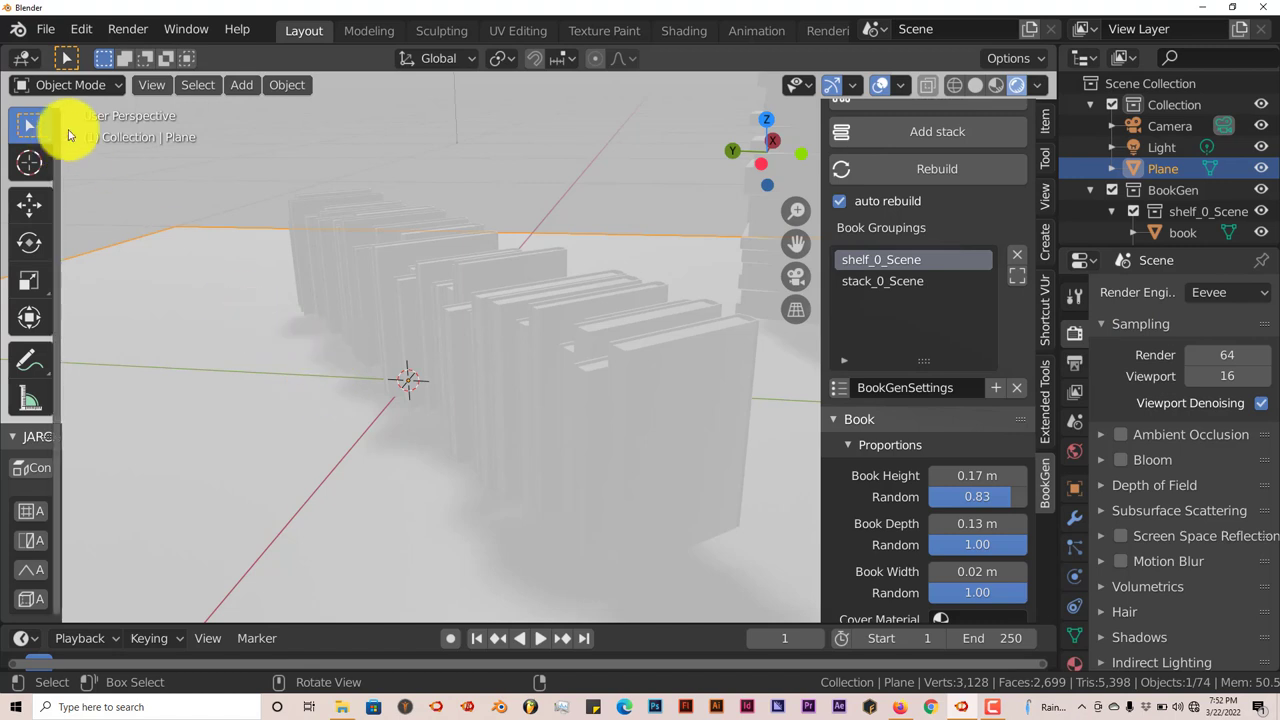
Append BookGen_Cover and BookGen_Pages from Book generator/bookGenMat.blend's Material folder
{"action": "left_click", "coordinate": [46, 30]}
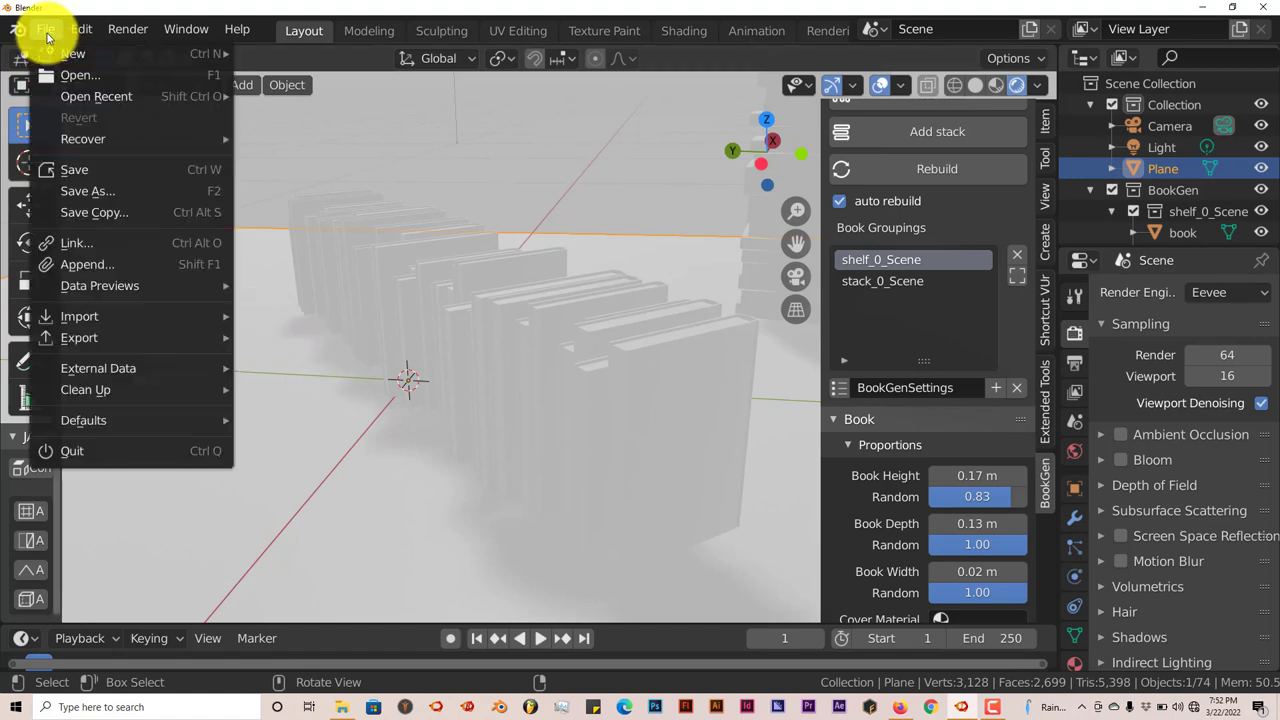
{"action": "left_click", "coordinate": [96, 266]}
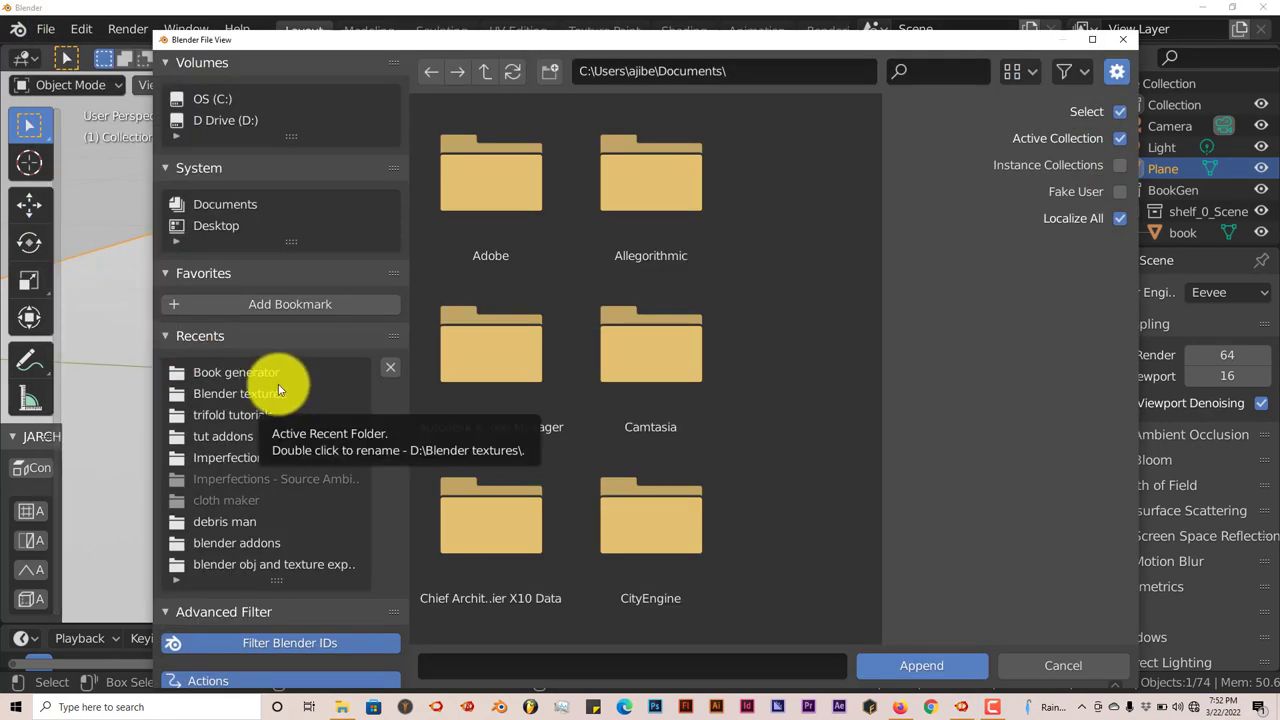
{"action": "left_click", "coordinate": [261, 373]}
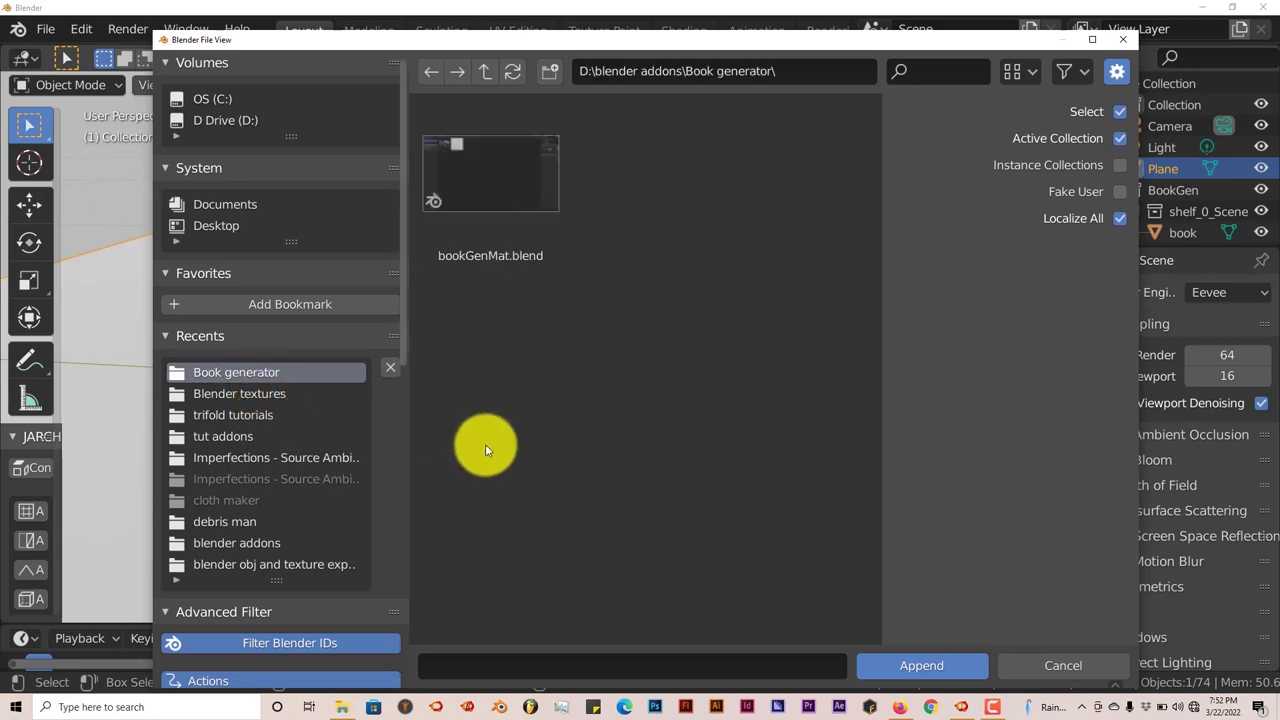
{"action": "left_click", "coordinate": [503, 174]}
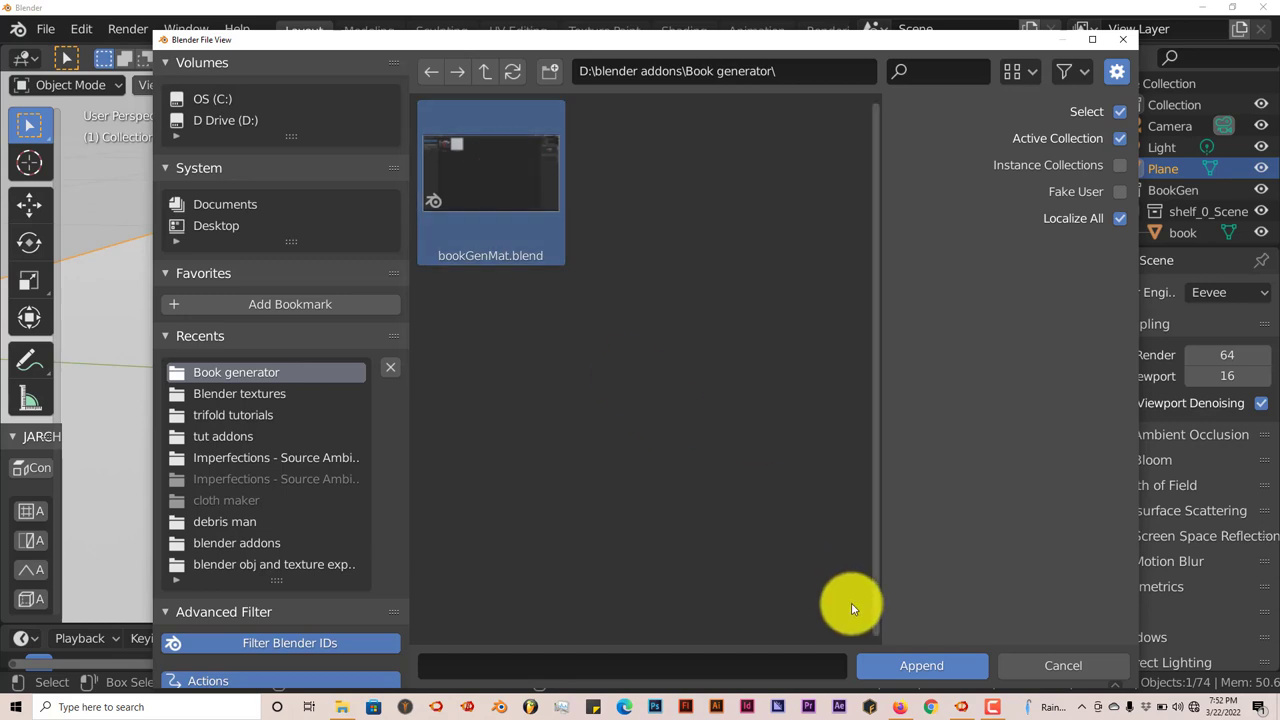
{"action": "left_click", "coordinate": [896, 671]}
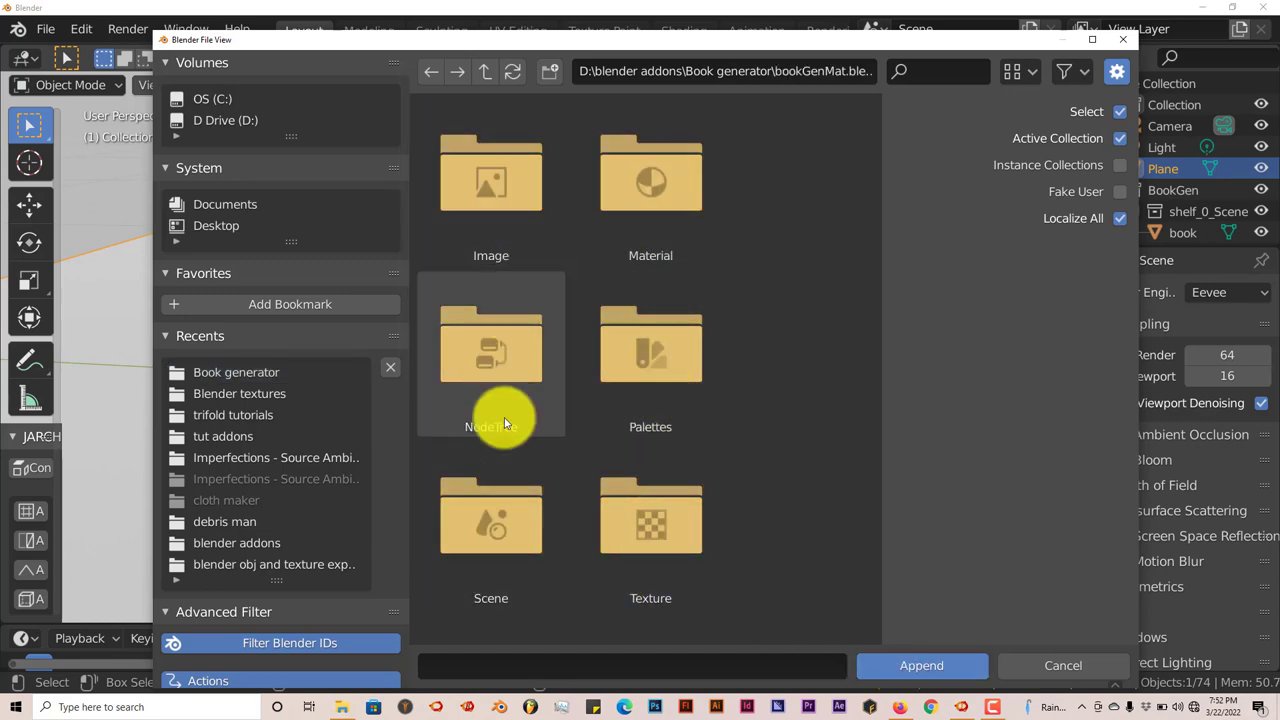
{"action": "left_click", "coordinate": [675, 210]}
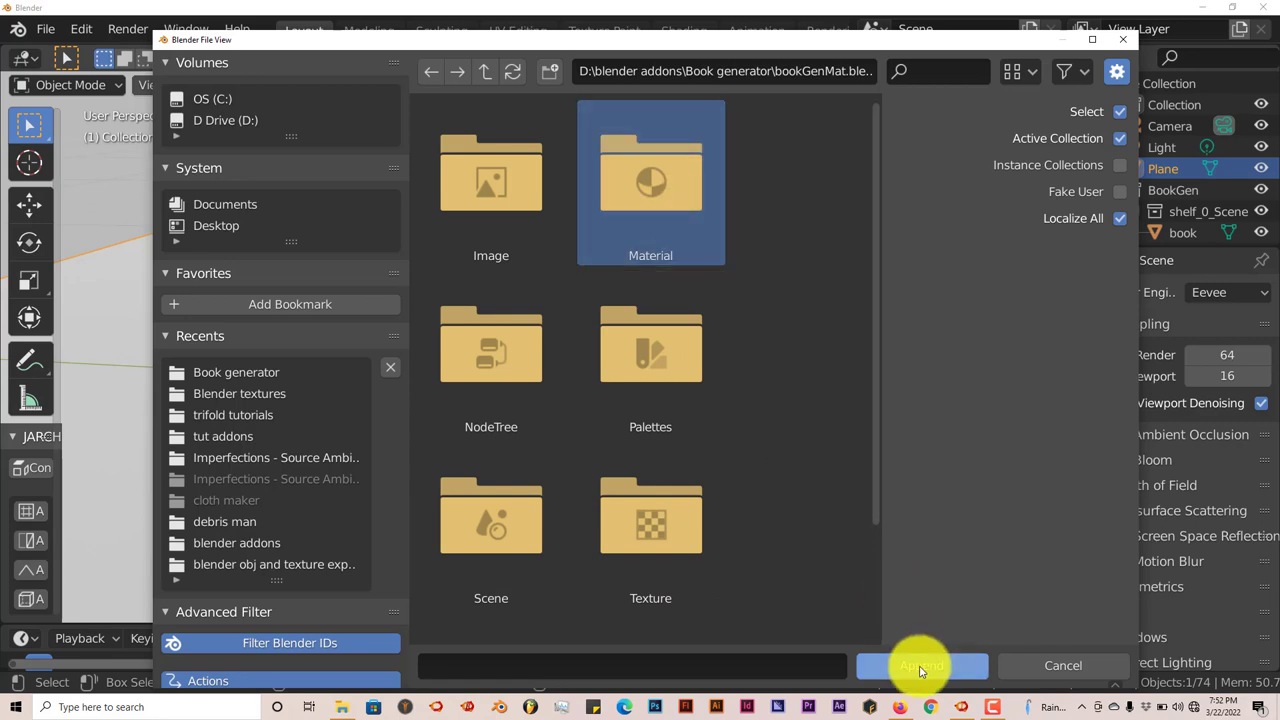
{"action": "left_click", "coordinate": [914, 666]}
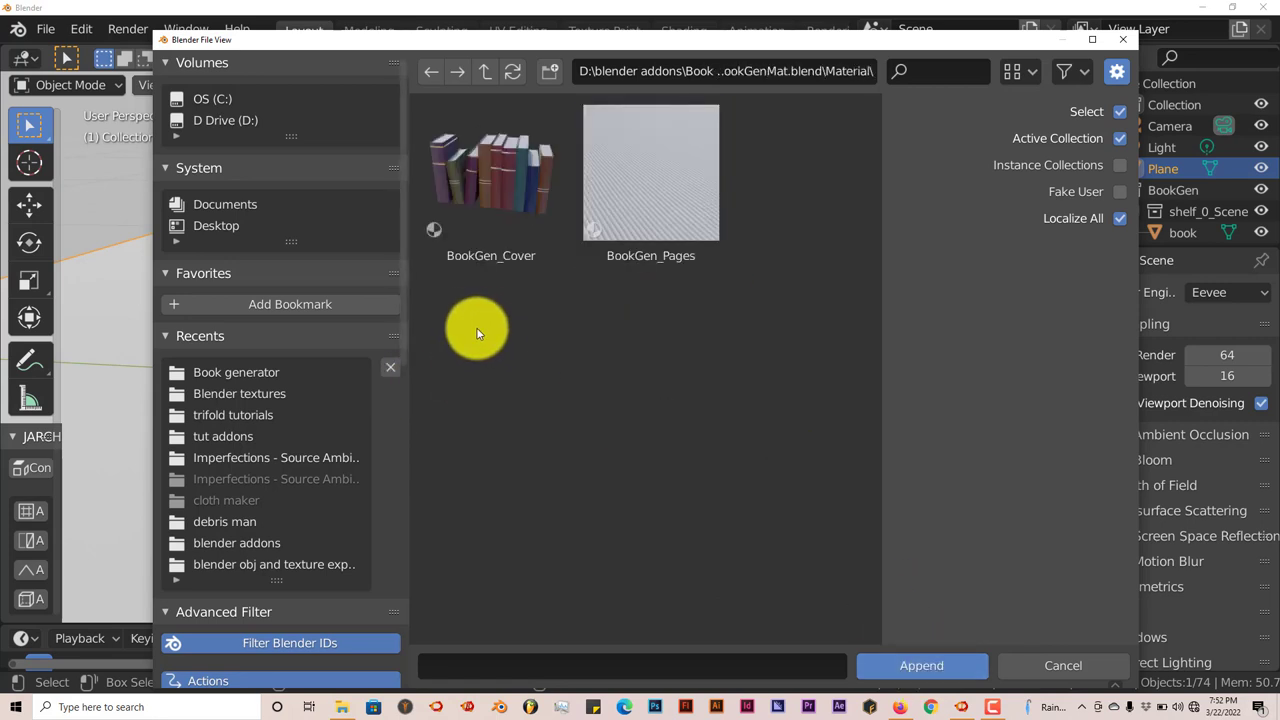
{"action": "left_click_drag", "start_coordinate": [476, 328], "coordinate": [712, 183]}
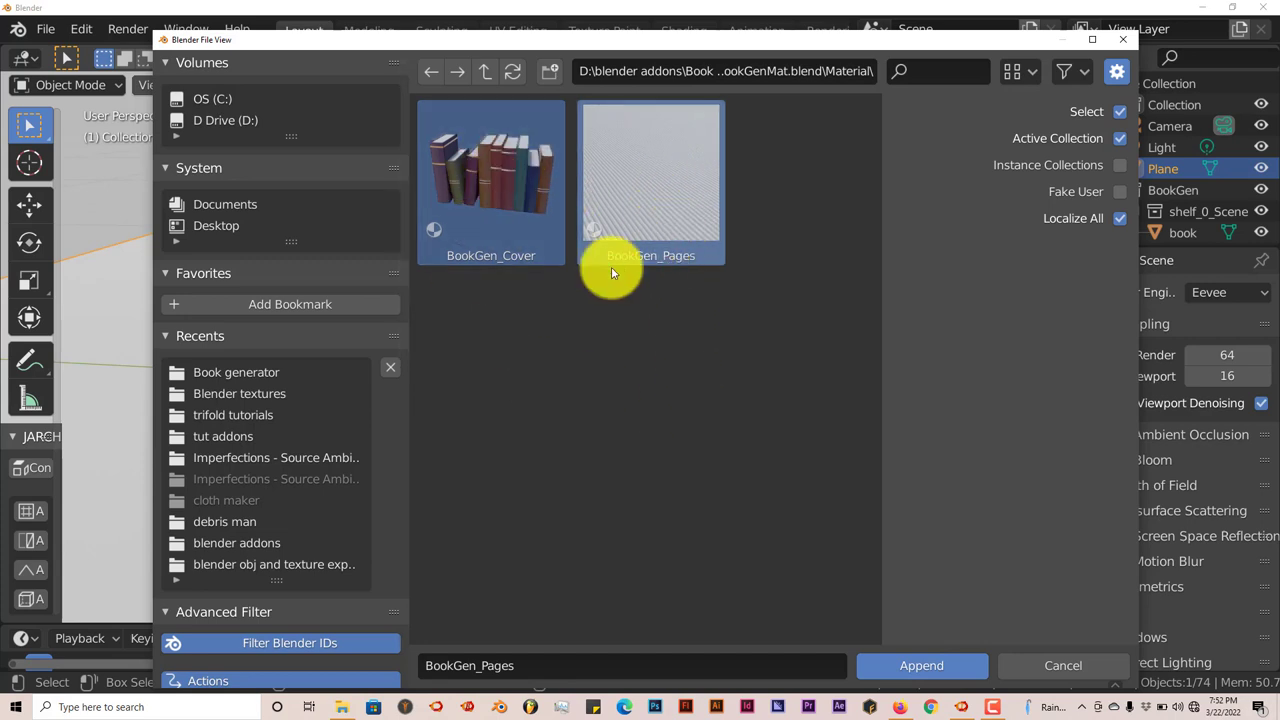
{"action": "left_click", "coordinate": [930, 664]}
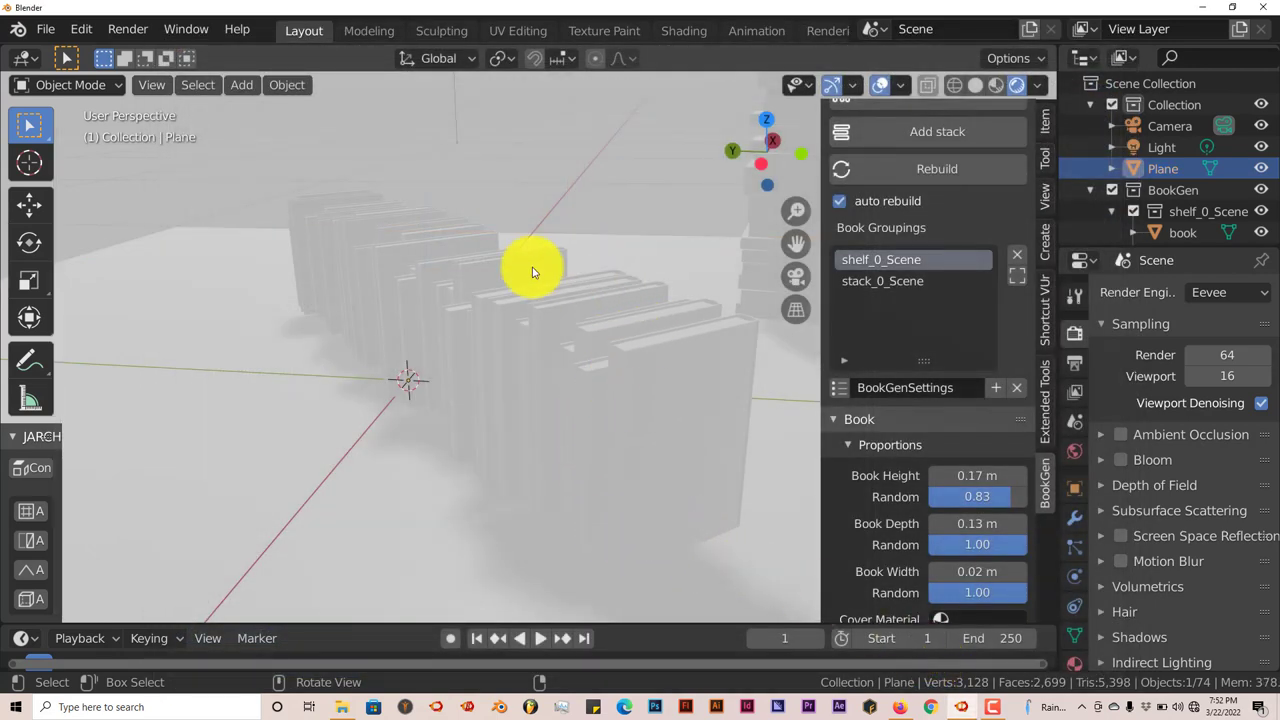
Set BookGen's Cover Material to BookGen_Cover
{"action": "middle_click_drag", "start_coordinate": [571, 417], "coordinate": [540, 392]}
{"action": "scroll", "coordinate": [880, 457], "scroll_direction": "down", "scroll_amount": 4}
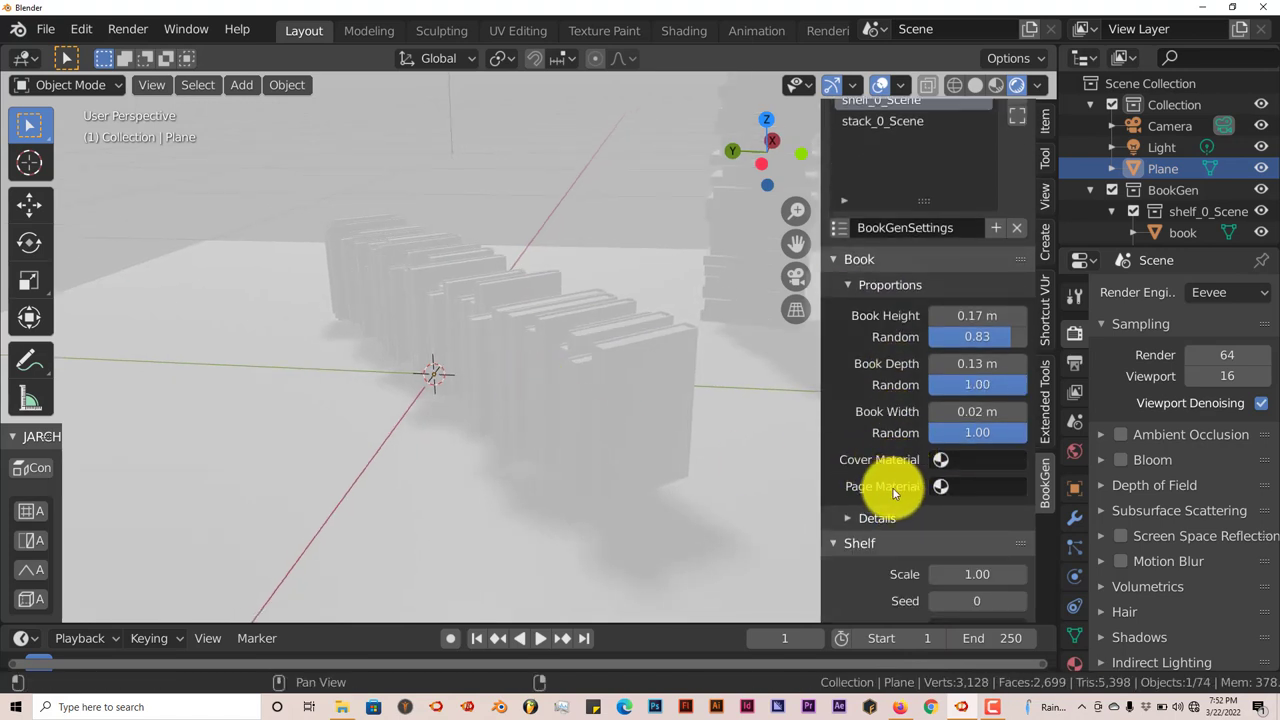
{"action": "left_click", "coordinate": [963, 460]}
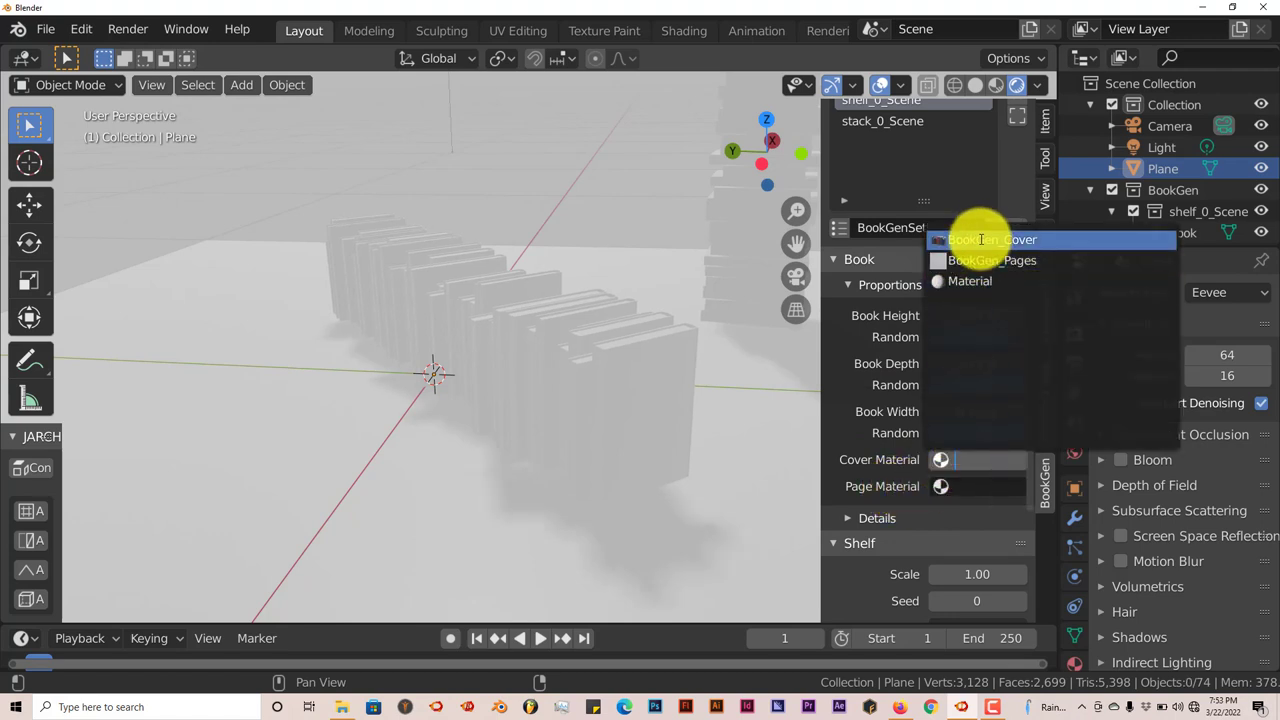
{"action": "left_click", "coordinate": [981, 240]}
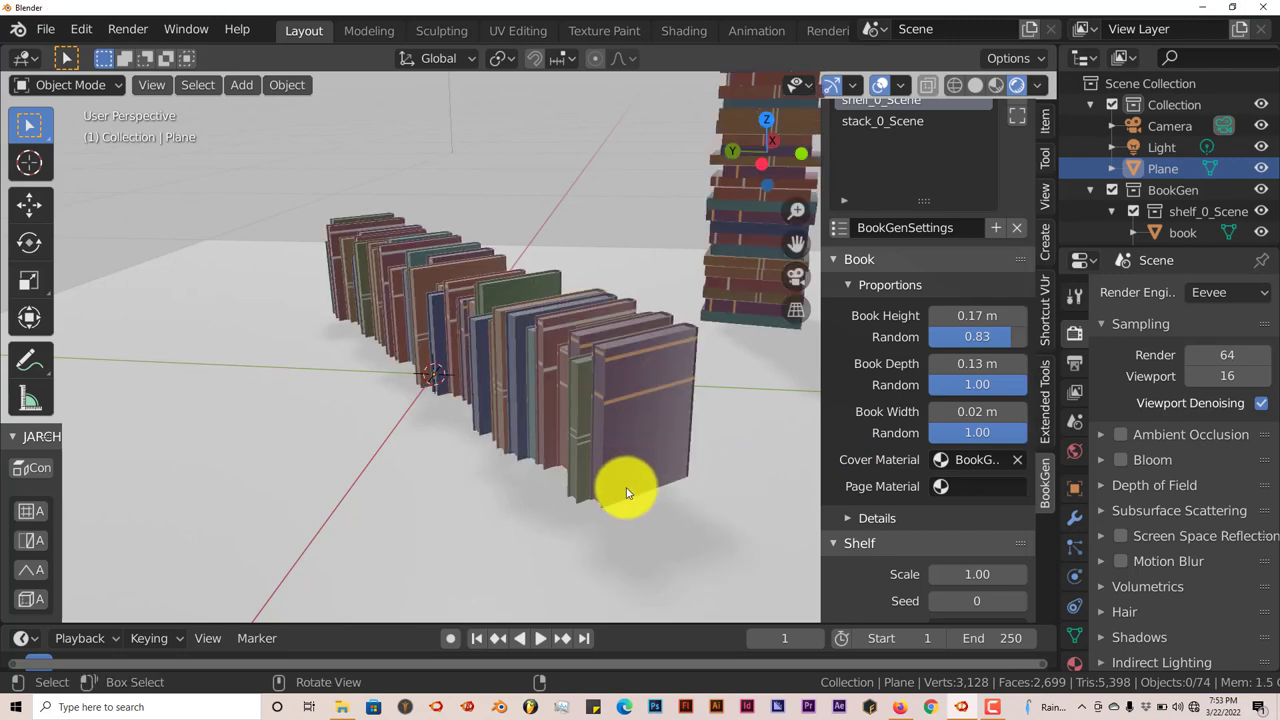
Set BookGen's Page Material to BookGen_Pages
{"action": "middle_click_drag", "start_coordinate": [626, 482], "coordinate": [671, 343]}
{"action": "scroll", "coordinate": [586, 429], "scroll_direction": "up", "scroll_amount": 5}
{"action": "mouse_move", "coordinate": [586, 429]}
{"action": "middle_mouse_down"}
{"action": "mouse_move", "coordinate": [634, 429]}
{"action": "mouse_move", "coordinate": [598, 438]}
{"action": "middle_mouse_up"}
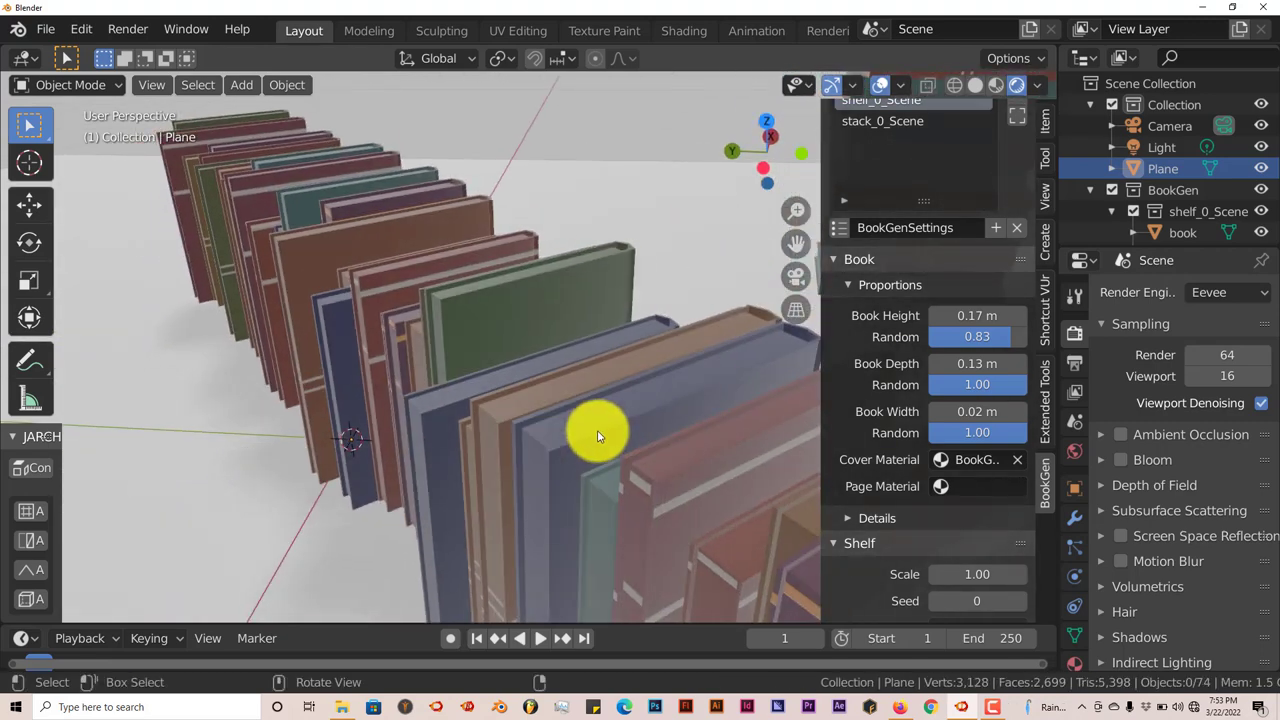
{"action": "scroll", "coordinate": [598, 437], "scroll_direction": "down", "scroll_amount": 2}
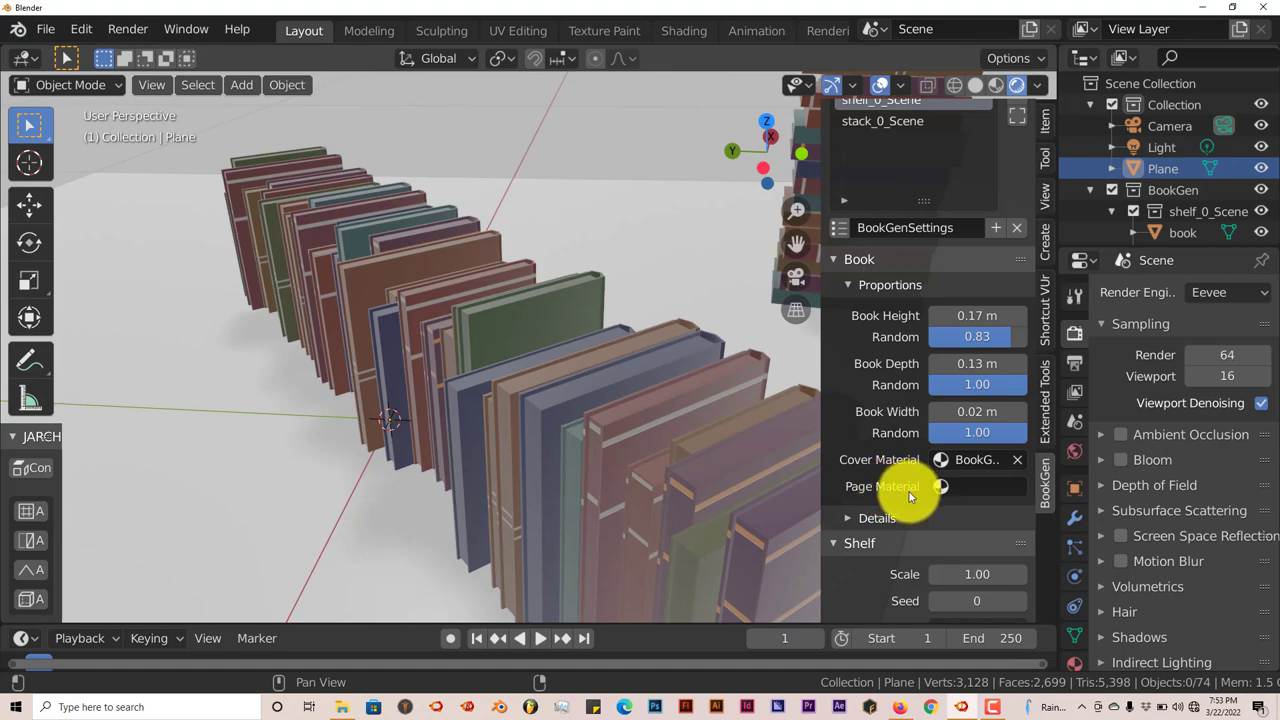
{"action": "left_click", "coordinate": [962, 487]}
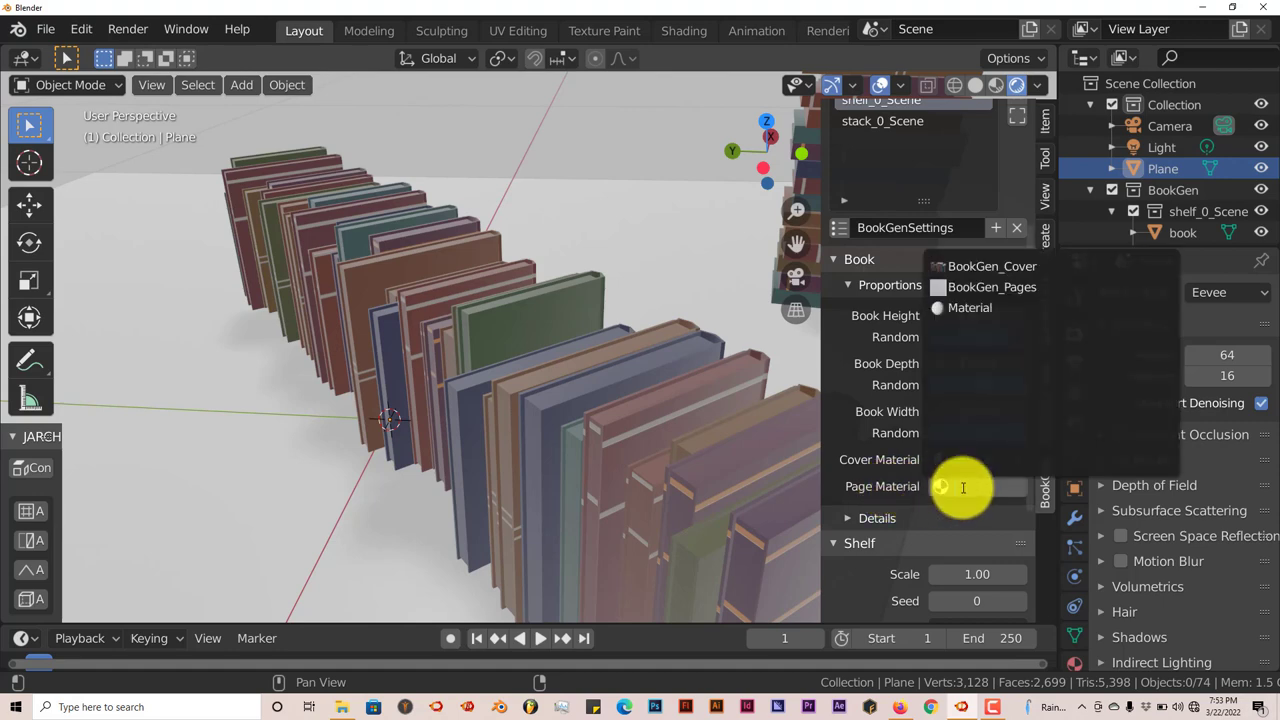
{"action": "left_click", "coordinate": [979, 287]}
{"action": "middle_click_drag", "start_coordinate": [523, 506], "coordinate": [449, 516]}
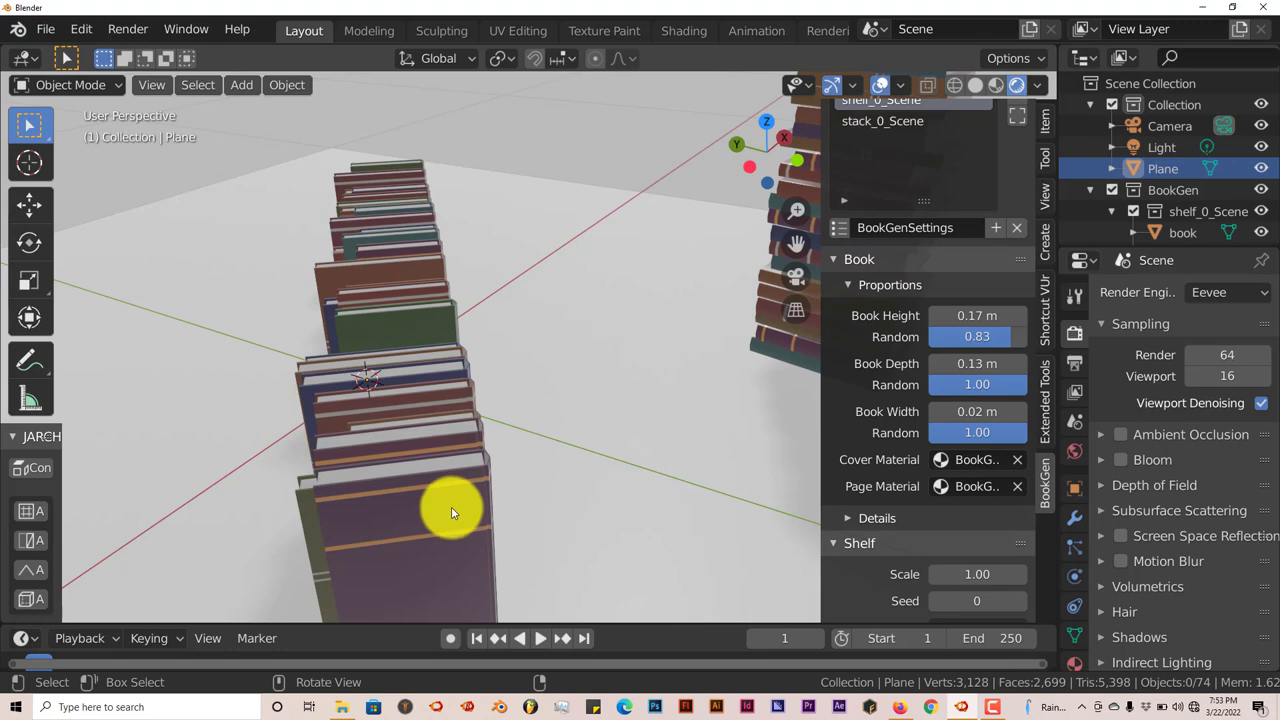
{"action": "scroll", "coordinate": [455, 508], "scroll_direction": "up", "scroll_amount": 3}
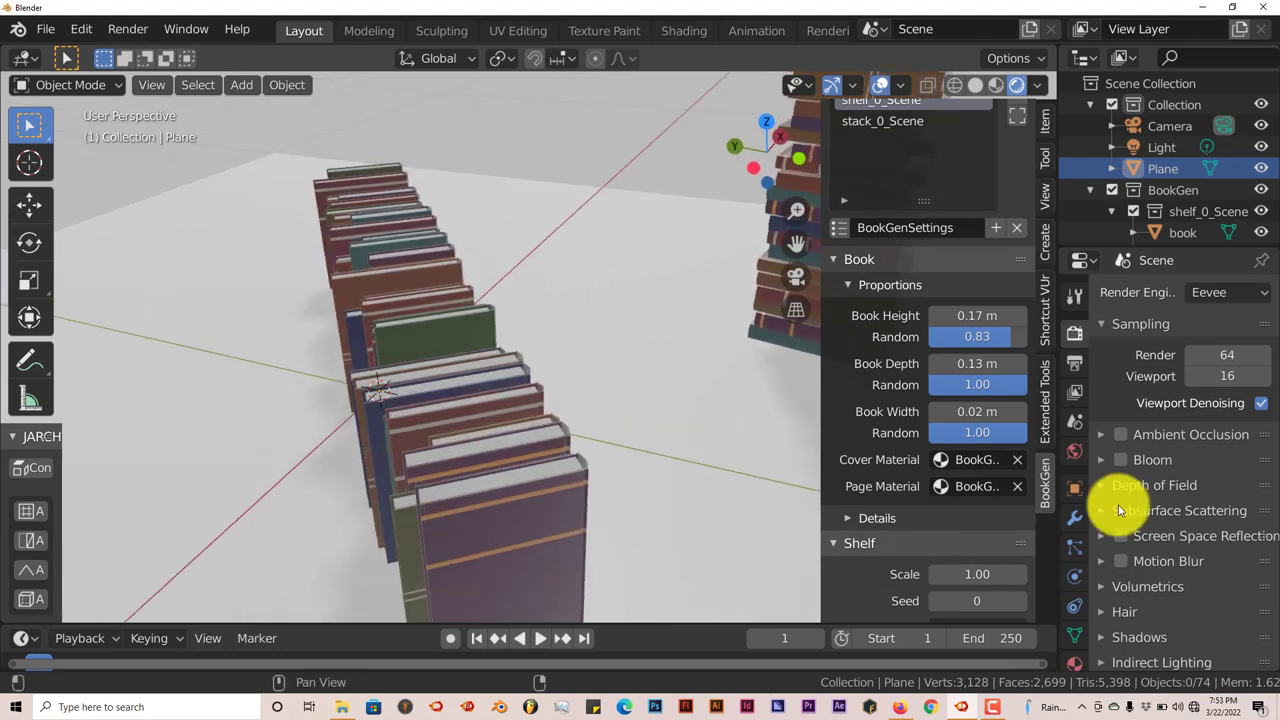
{"action": "scroll", "coordinate": [940, 537], "scroll_direction": "down", "scroll_amount": 3}
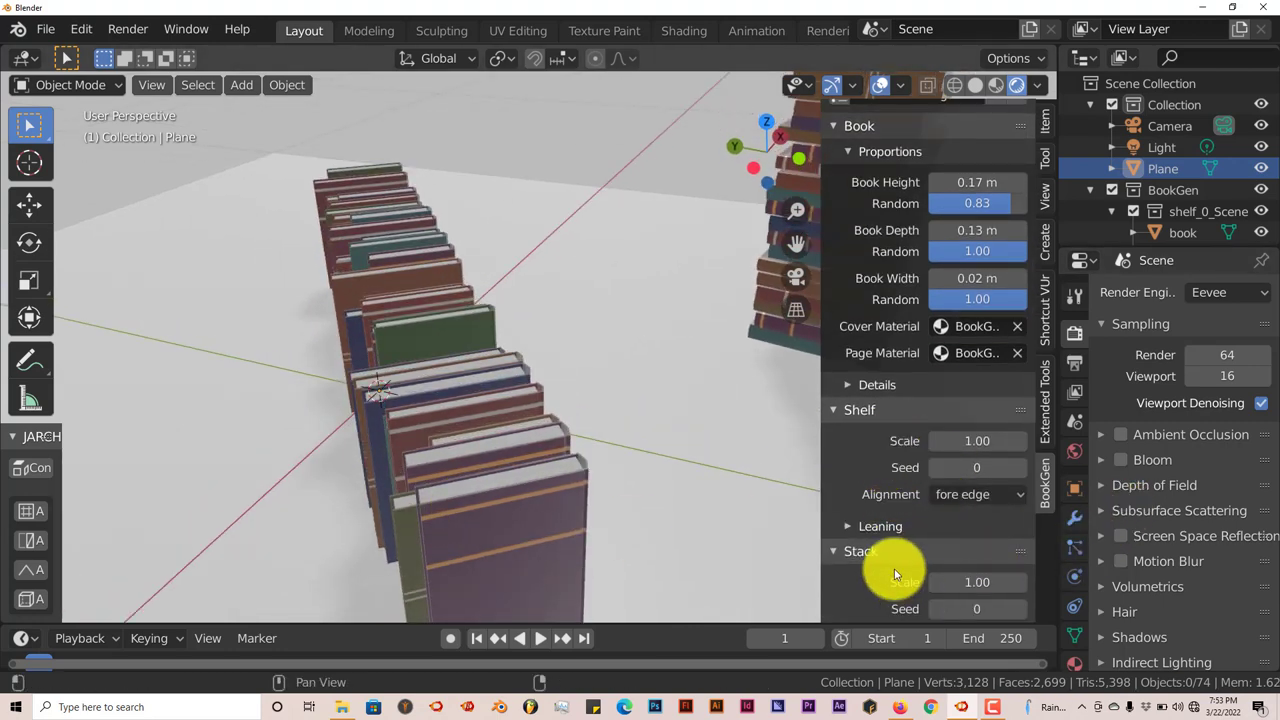
{"action": "scroll", "coordinate": [897, 571], "scroll_direction": "down", "scroll_amount": 1}
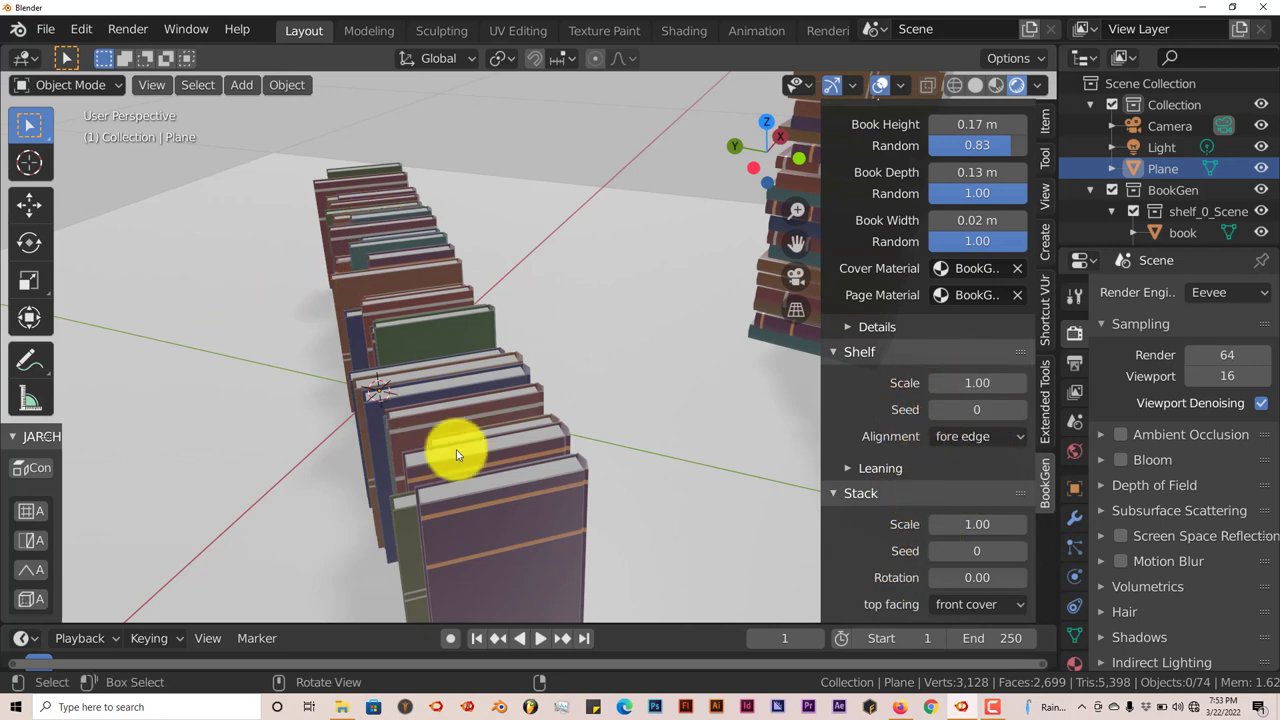
{"action": "middle_click_drag", "start_coordinate": [427, 455], "coordinate": [768, 480]}
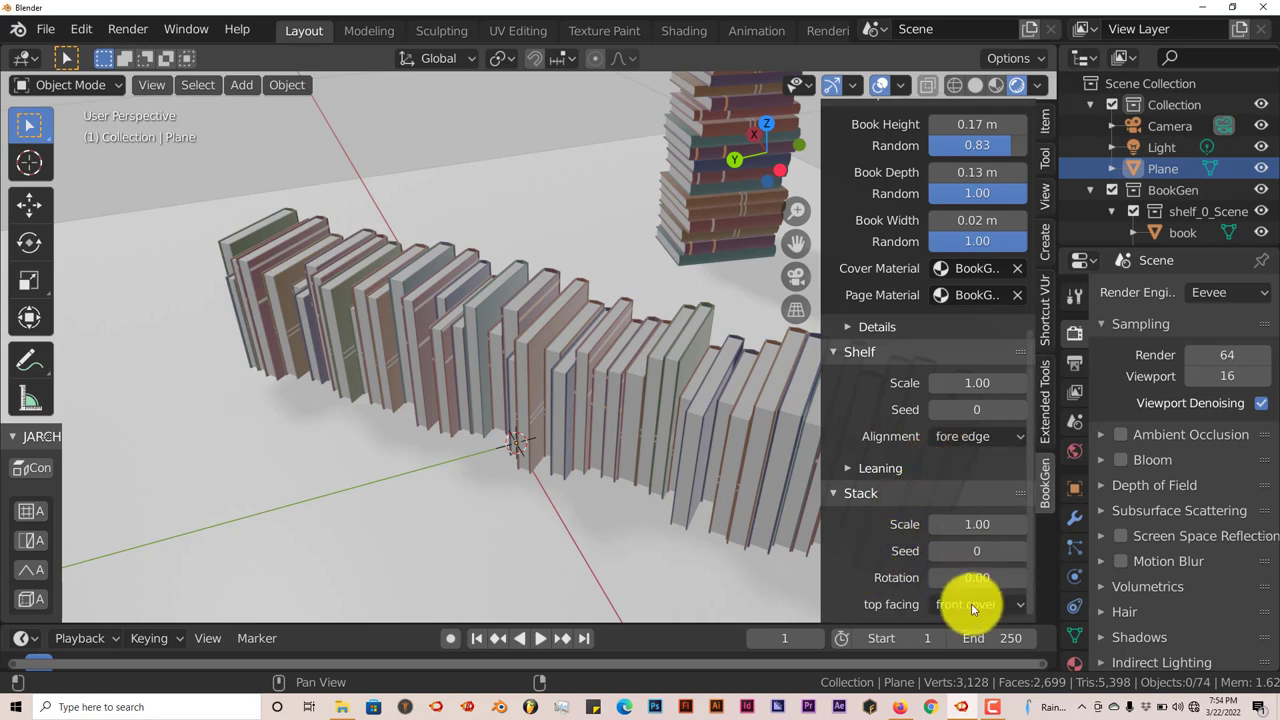
{"action": "scroll", "coordinate": [920, 305], "scroll_direction": "up", "scroll_amount": 3}
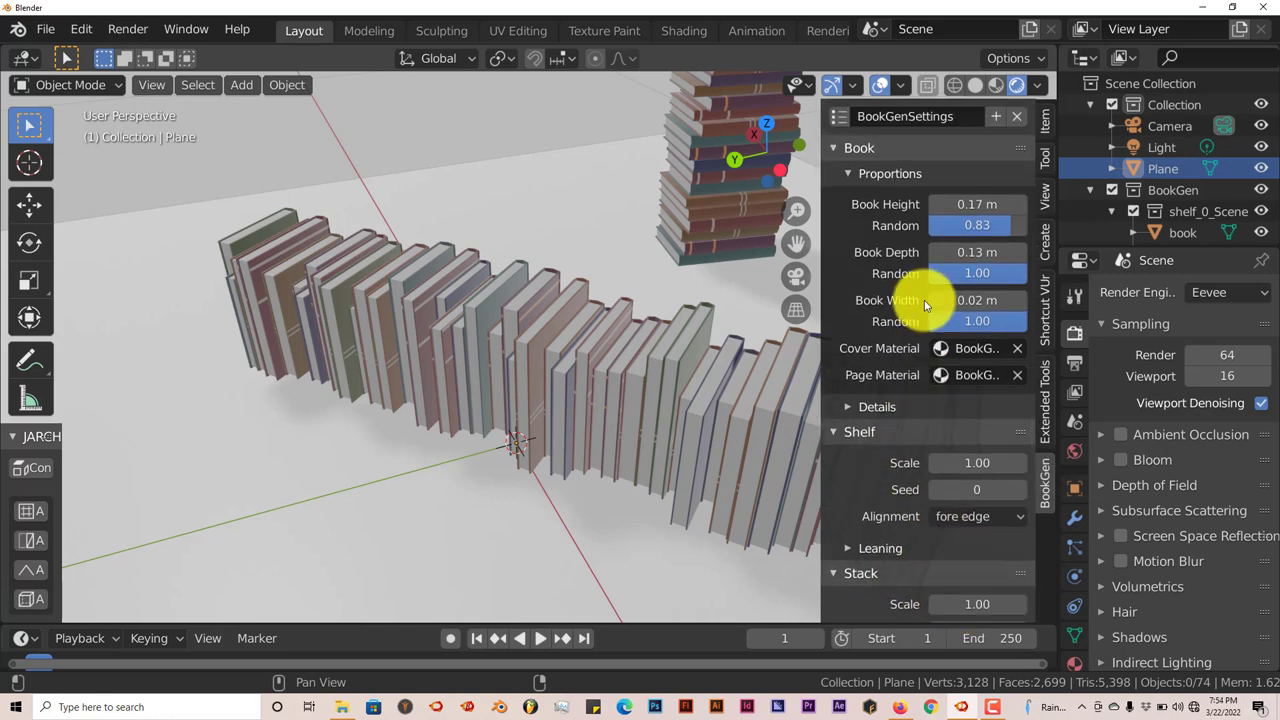
{"action": "middle_click_drag", "start_coordinate": [613, 415], "coordinate": [543, 420]}
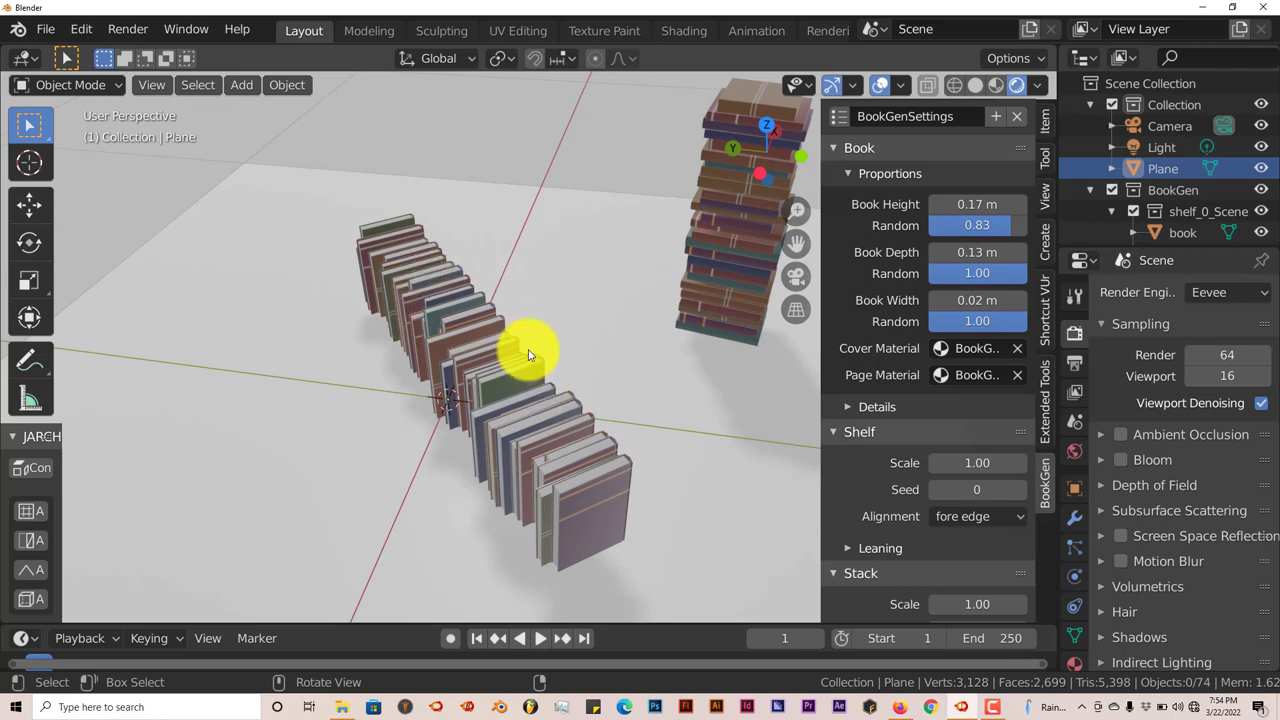
{"action": "middle_click_drag", "start_coordinate": [494, 400], "coordinate": [518, 398]}
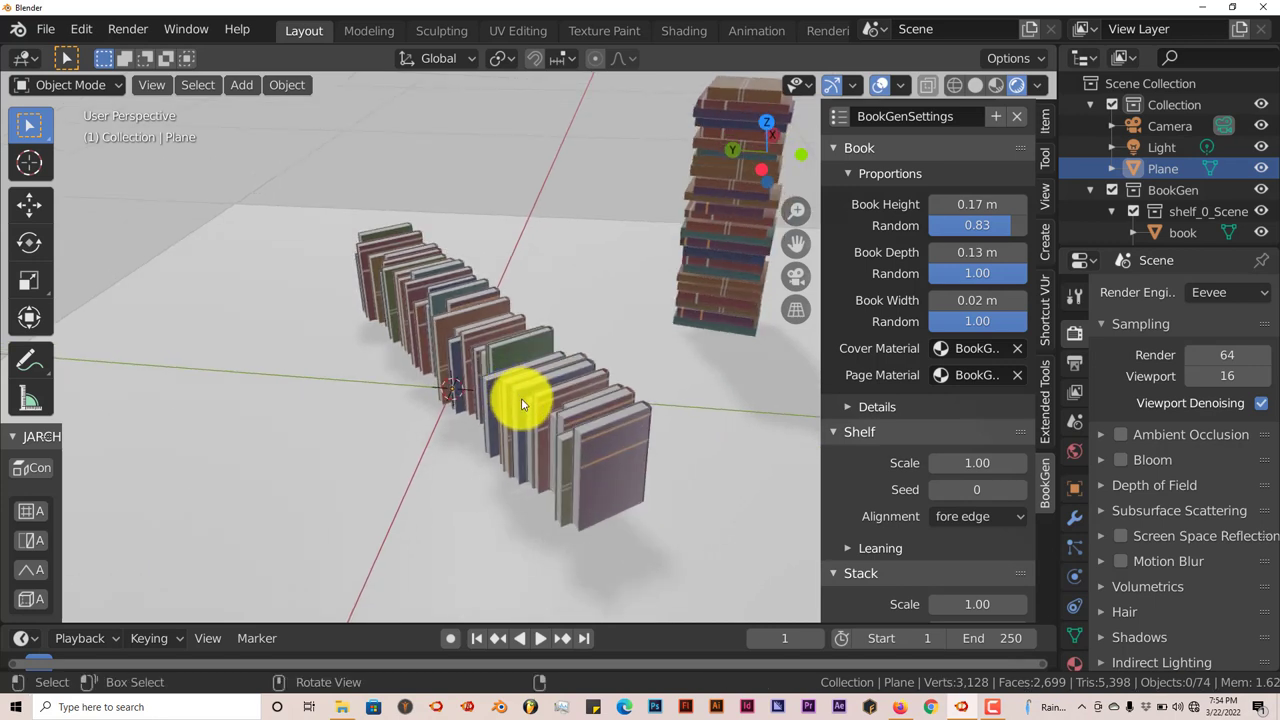